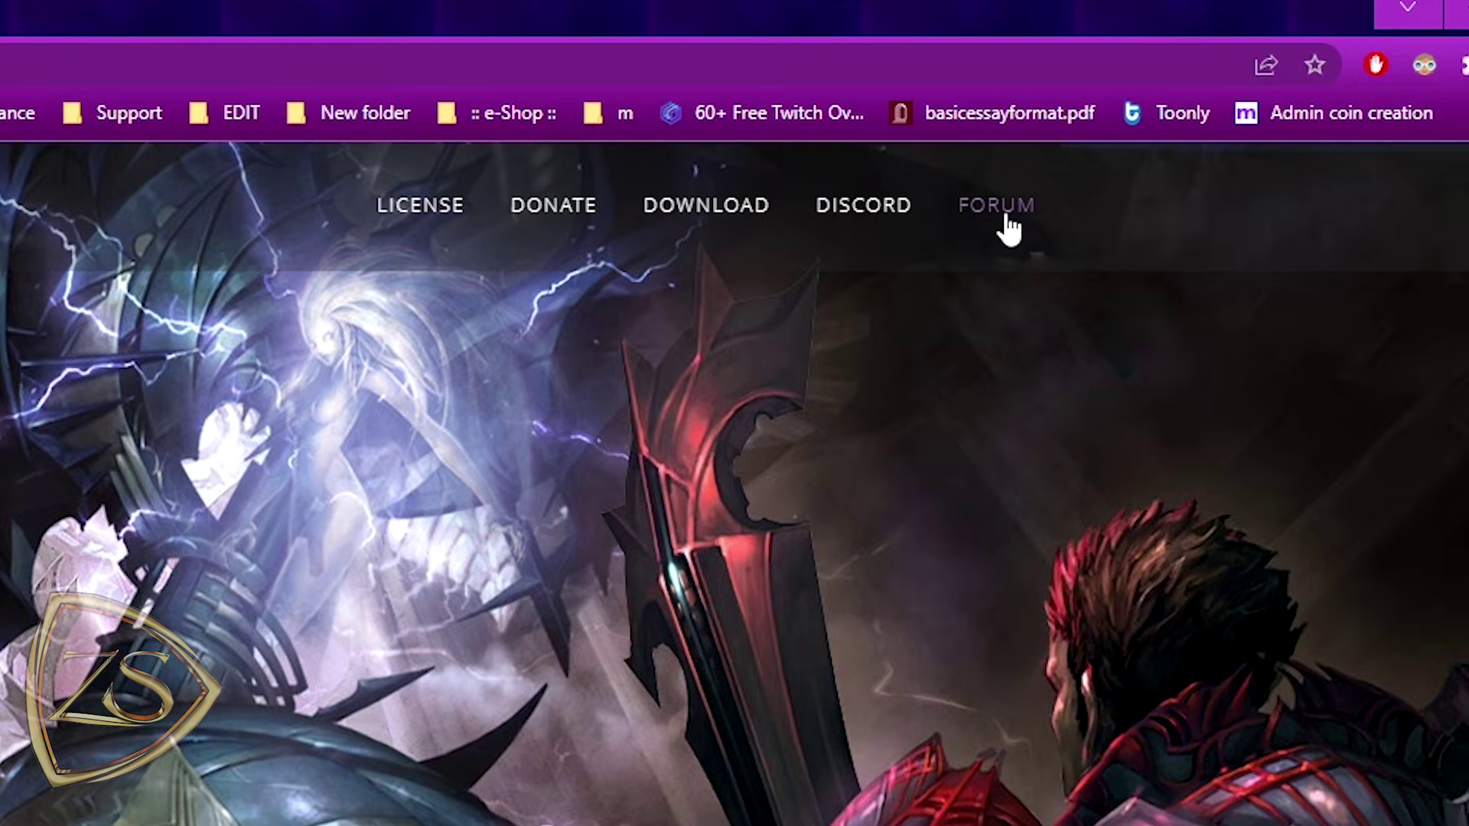
Step: Open the Project Installation - W64 topic under Useful Stuff (Free) and scroll through its setup steps
{"action": "left_click", "coordinate": [1139, 124]}
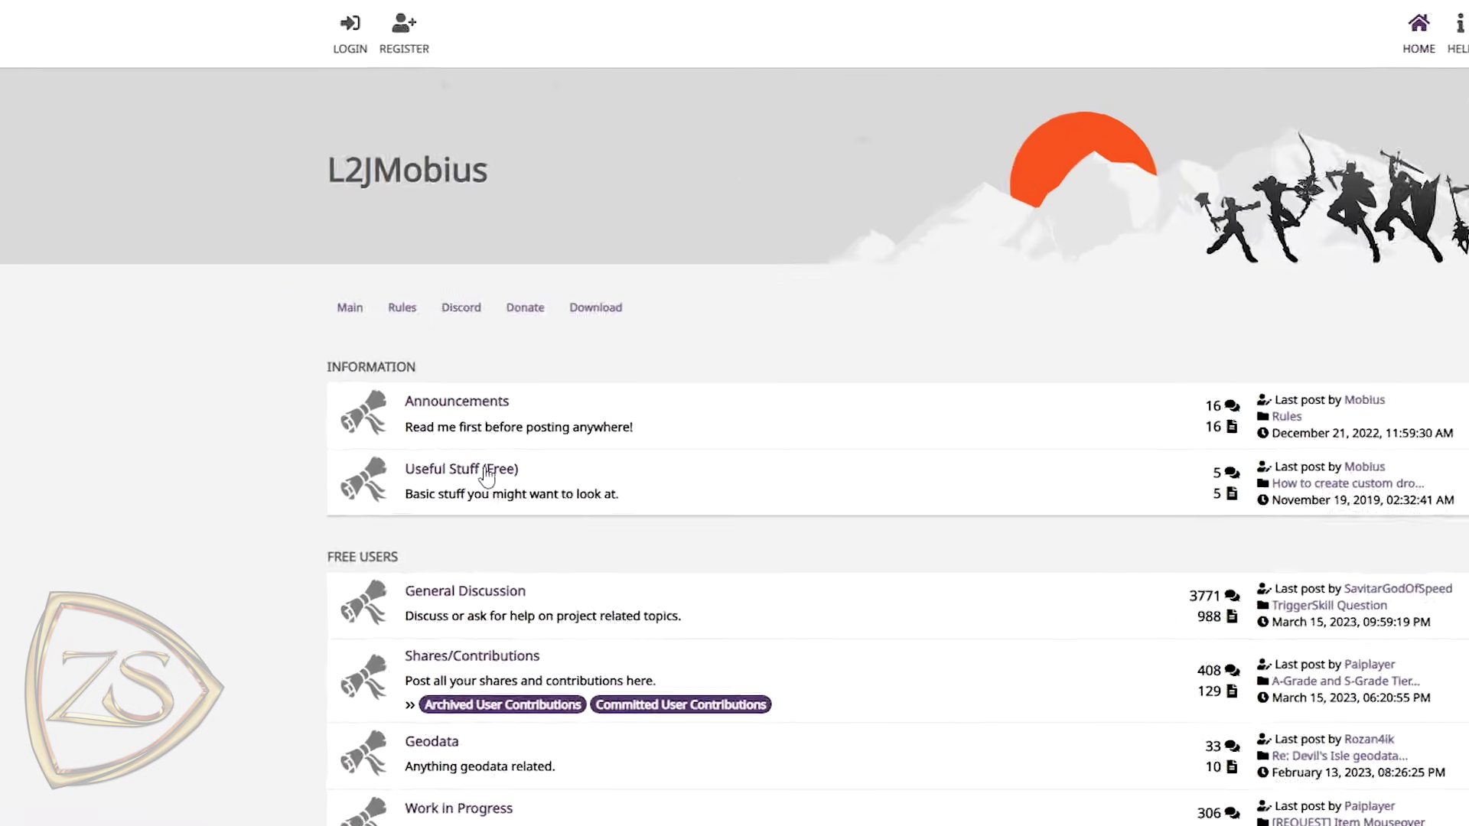
{"action": "left_click", "coordinate": [359, 459]}
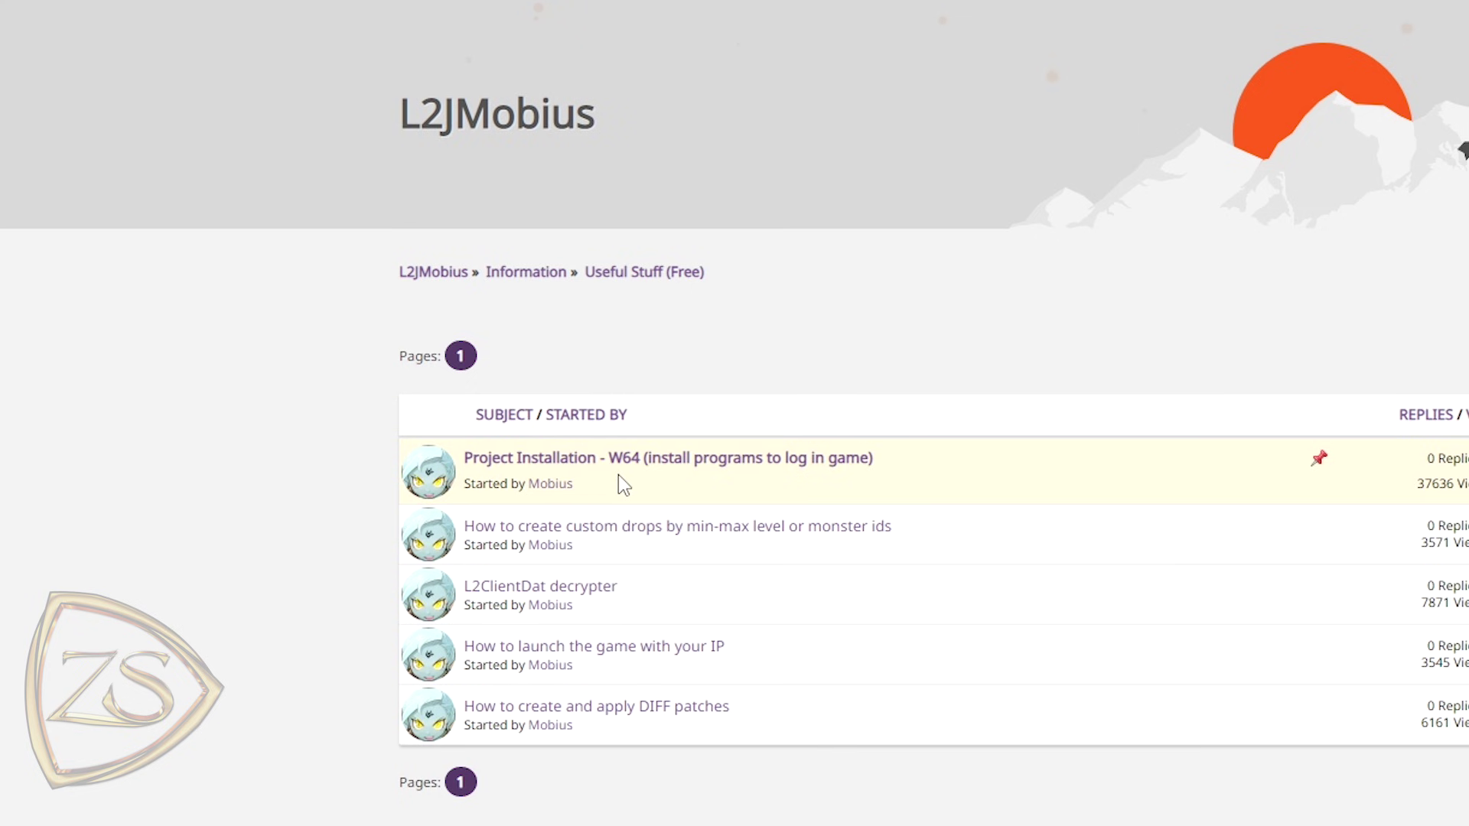
{"action": "left_click", "coordinate": [561, 469]}
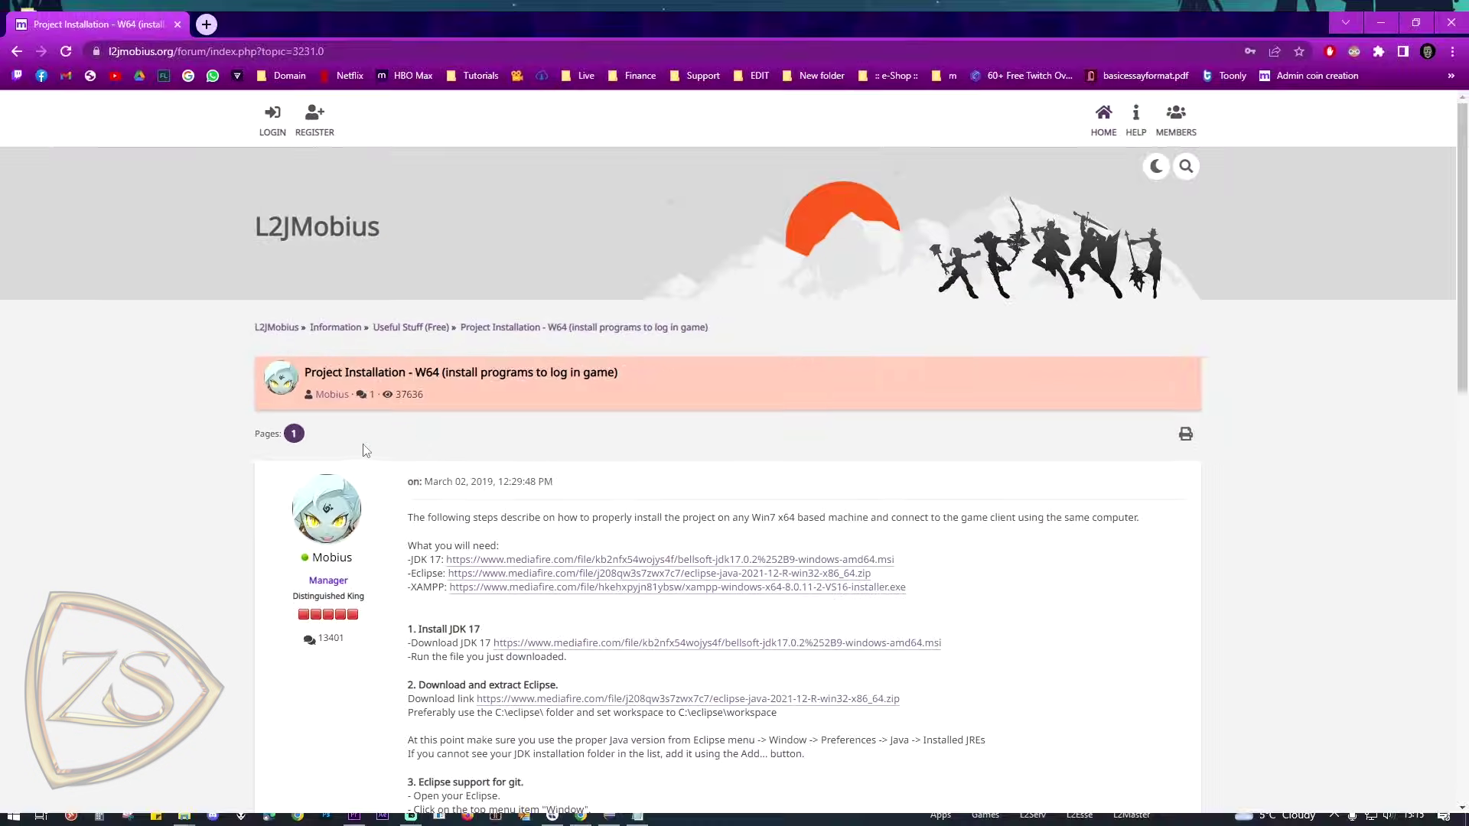
{"action": "scroll", "coordinate": [1262, 442], "scroll_direction": "down", "scroll_amount": 2}
{"action": "scroll", "coordinate": [1262, 442], "scroll_direction": "down", "scroll_amount": 9}
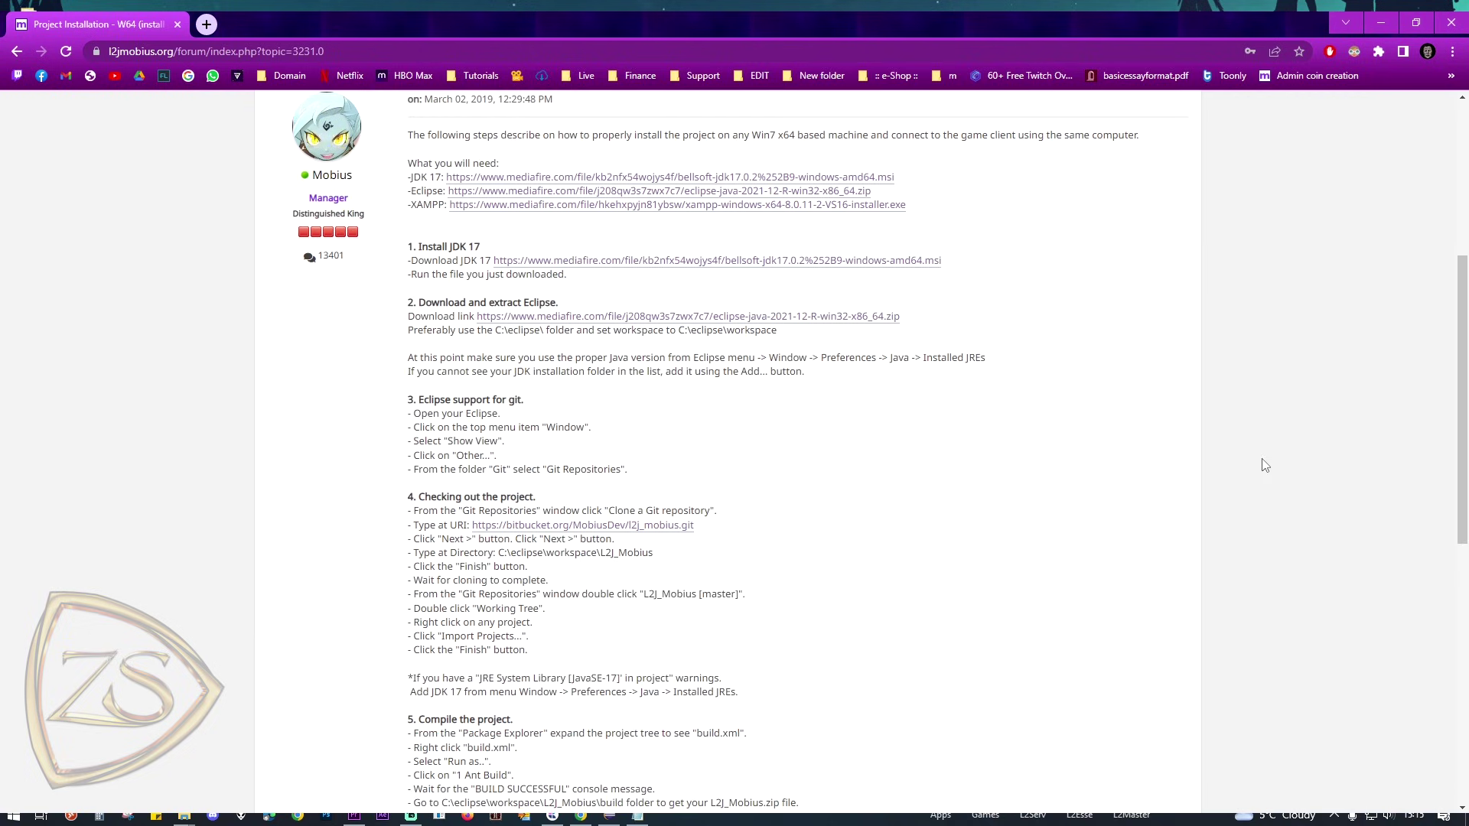
{"action": "scroll", "coordinate": [1265, 474], "scroll_direction": "down", "scroll_amount": 1}
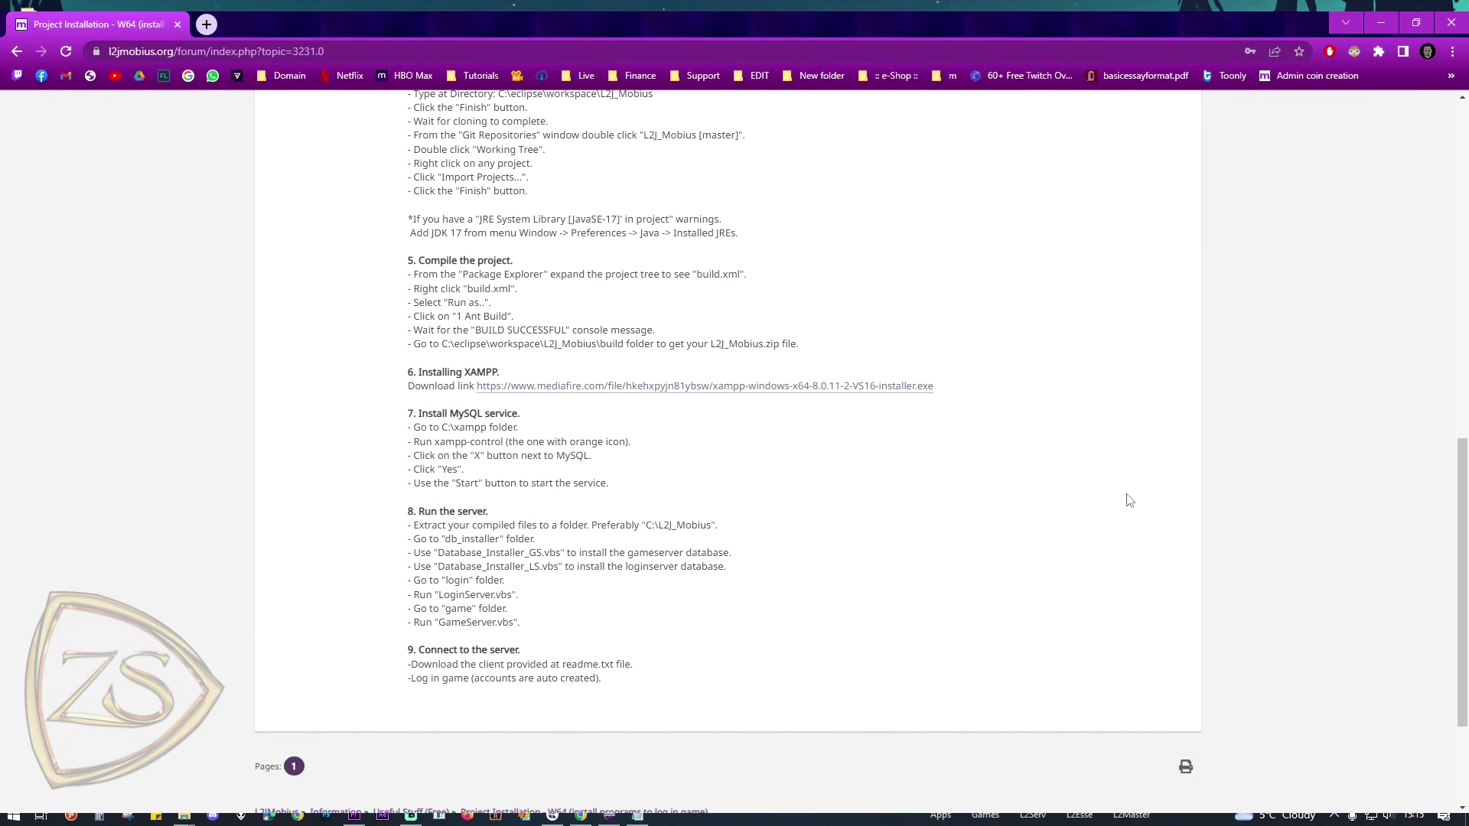
{"action": "scroll", "coordinate": [1130, 500], "scroll_direction": "up", "scroll_amount": 6}
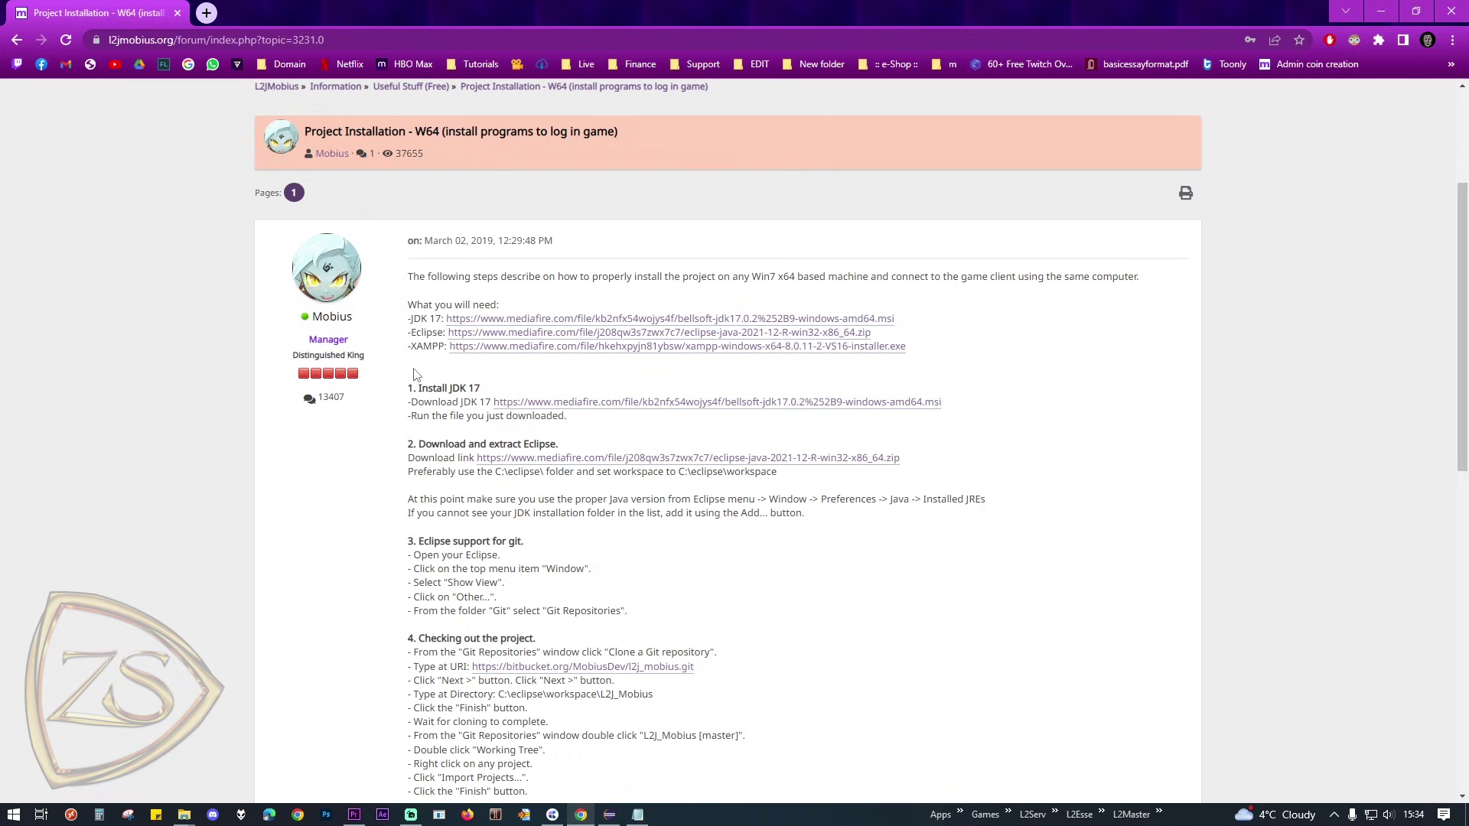
{"action": "left_click_drag", "start_coordinate": [408, 320], "coordinate": [438, 320]}
{"action": "left_click", "coordinate": [1095, 362]}
{"action": "left_click_drag", "start_coordinate": [412, 335], "coordinate": [446, 337]}
{"action": "left_click", "coordinate": [426, 368]}
{"action": "left_click_drag", "start_coordinate": [406, 347], "coordinate": [440, 348]}
{"action": "left_click", "coordinate": [481, 368]}
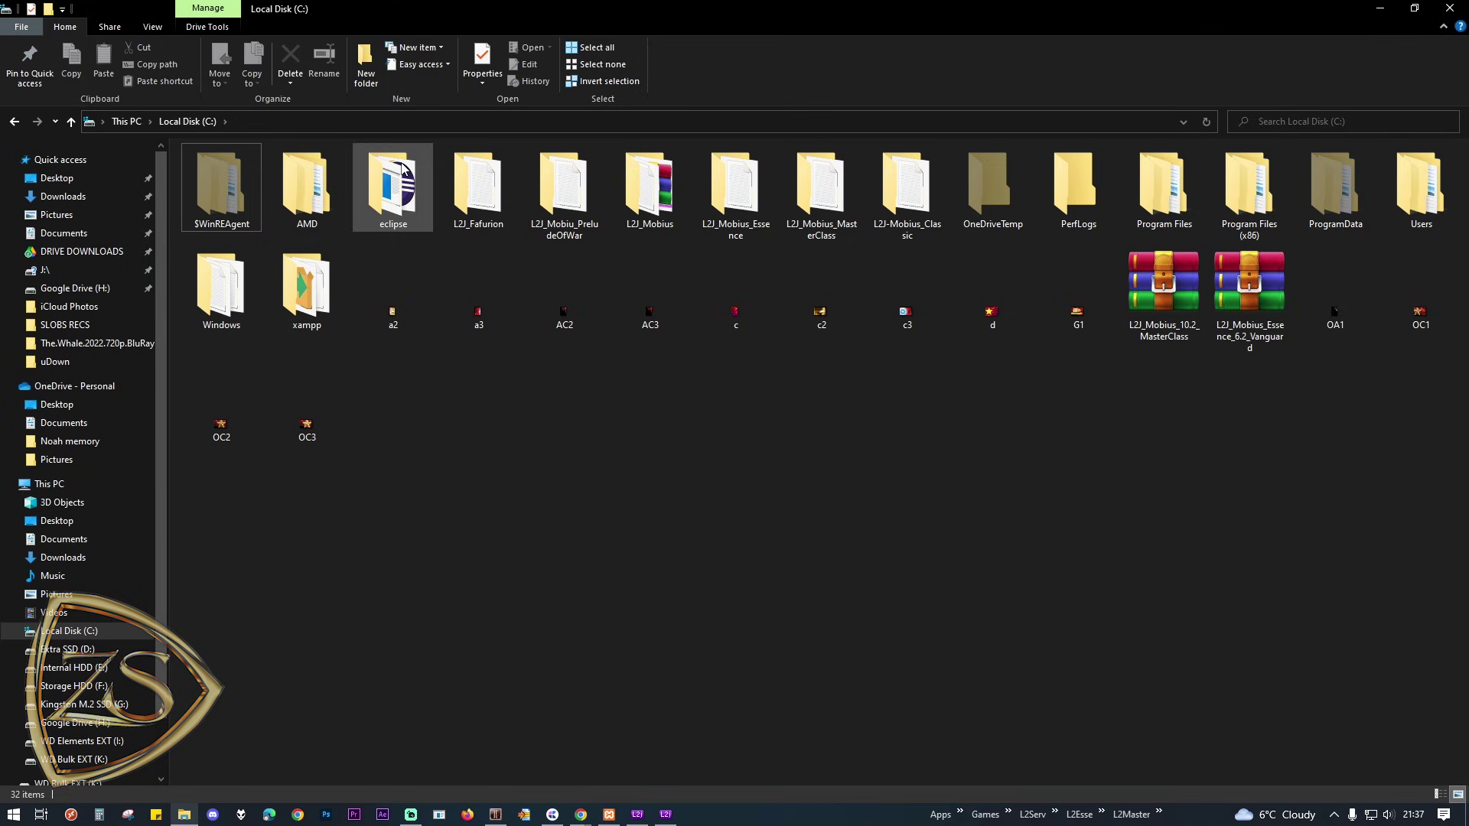
Step: Run the eclipse application in C:\eclipse as administrator
{"action": "double_click", "coordinate": [397, 177]}
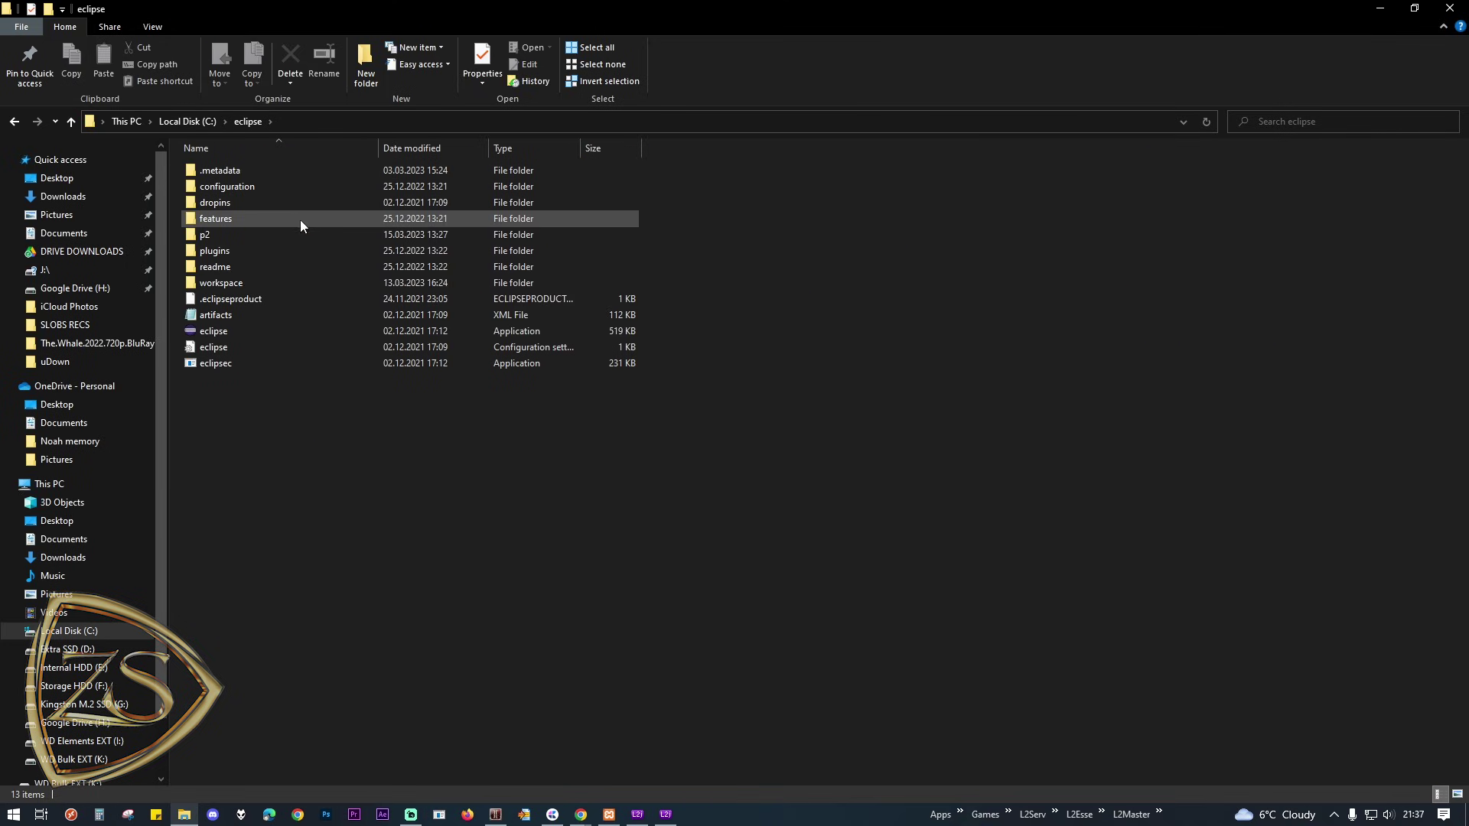
{"action": "right_click", "coordinate": [211, 333]}
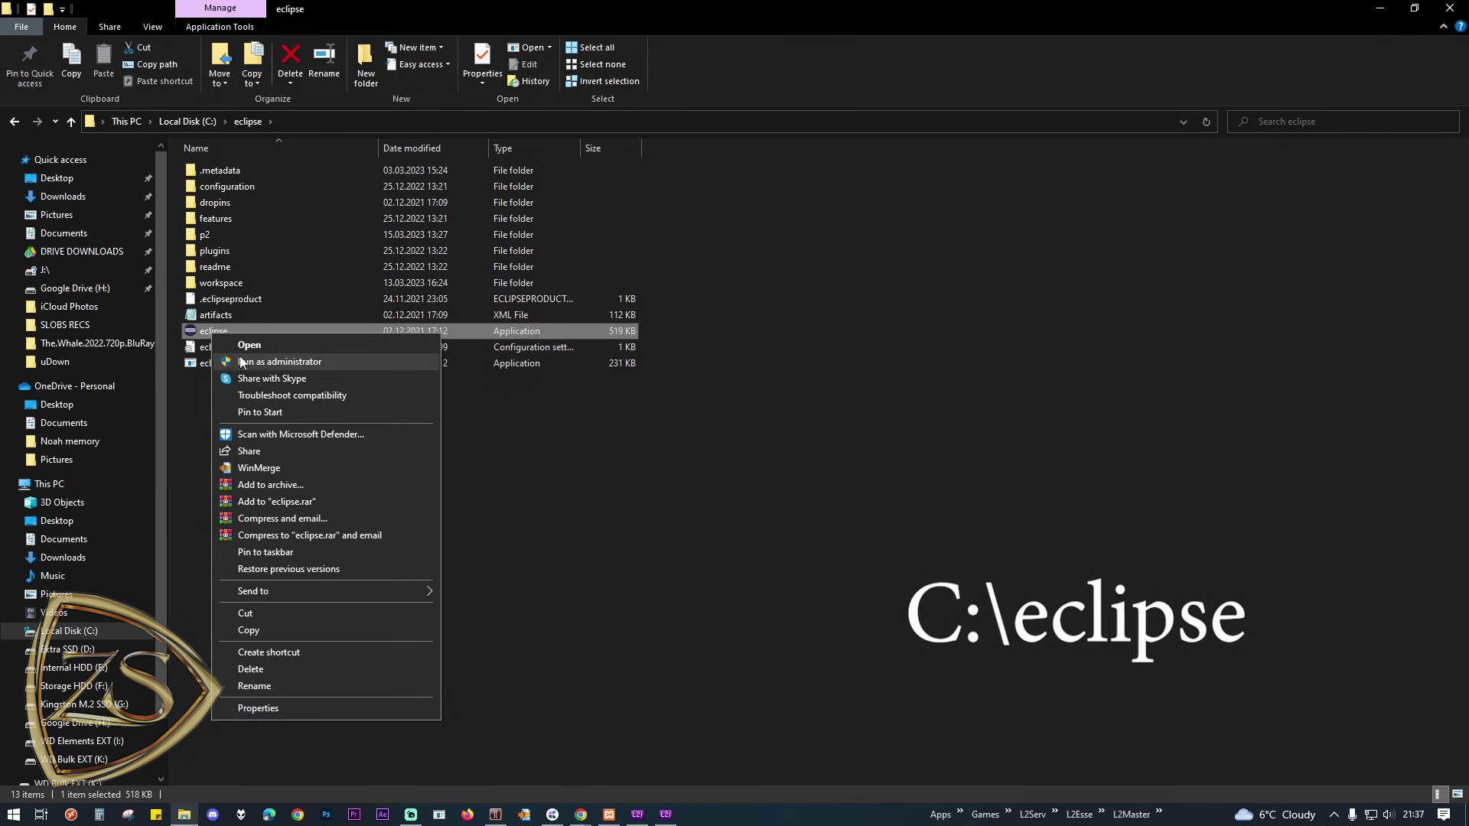
{"action": "left_click", "coordinate": [434, 360]}
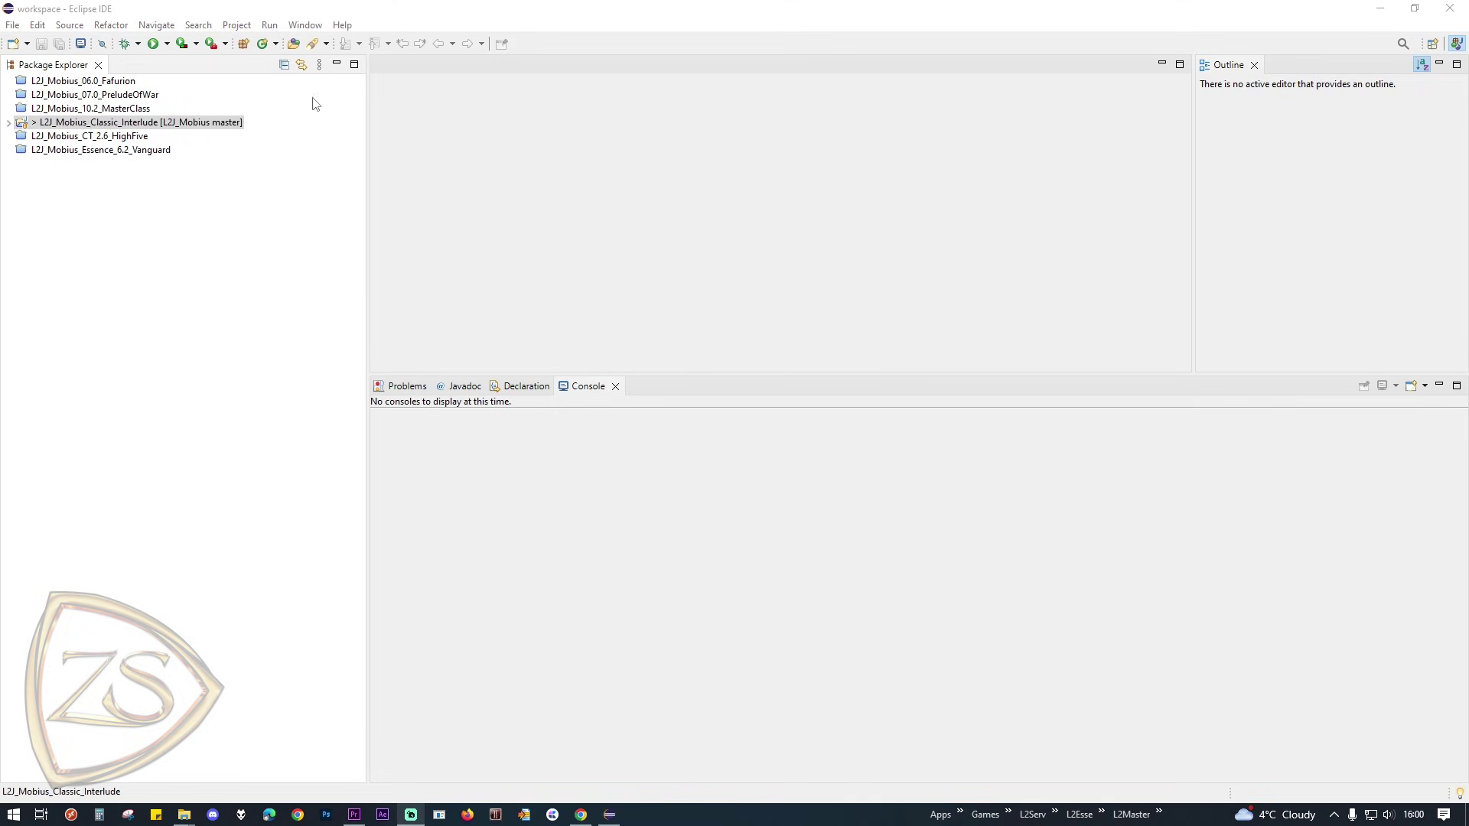
{"action": "left_click", "coordinate": [314, 27]}
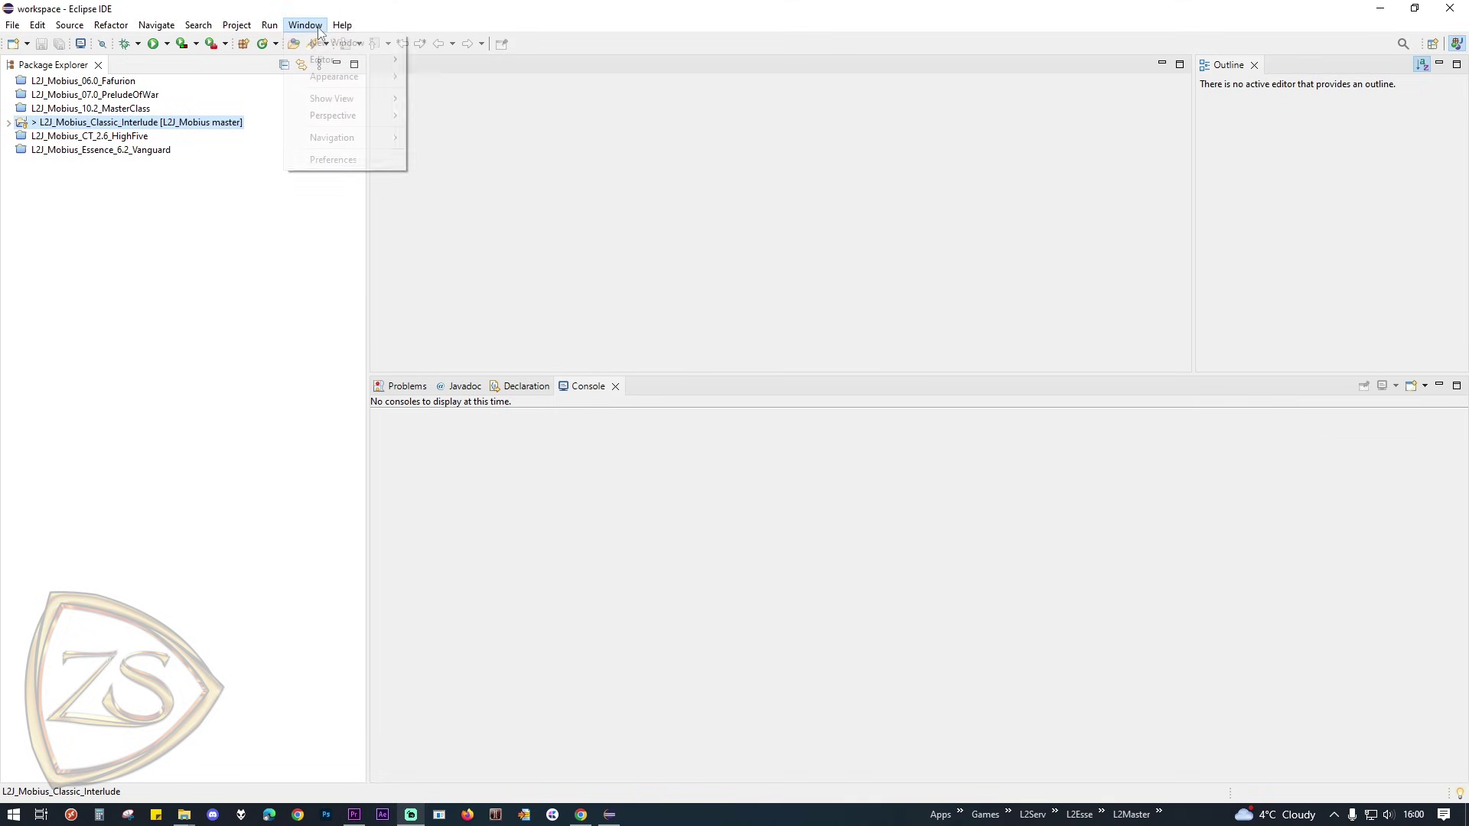
{"action": "left_click", "coordinate": [354, 162]}
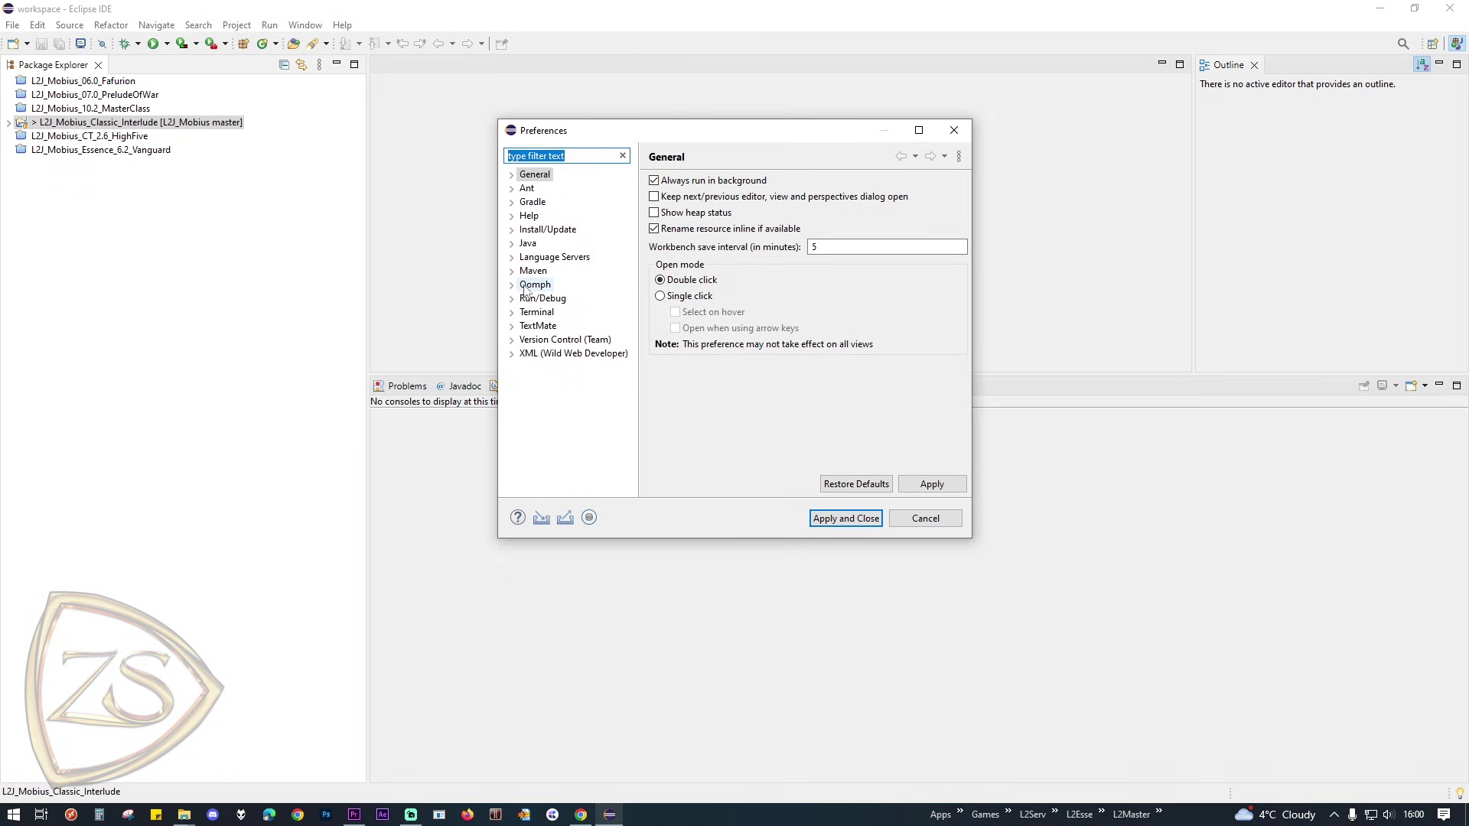
{"action": "left_click", "coordinate": [512, 243]}
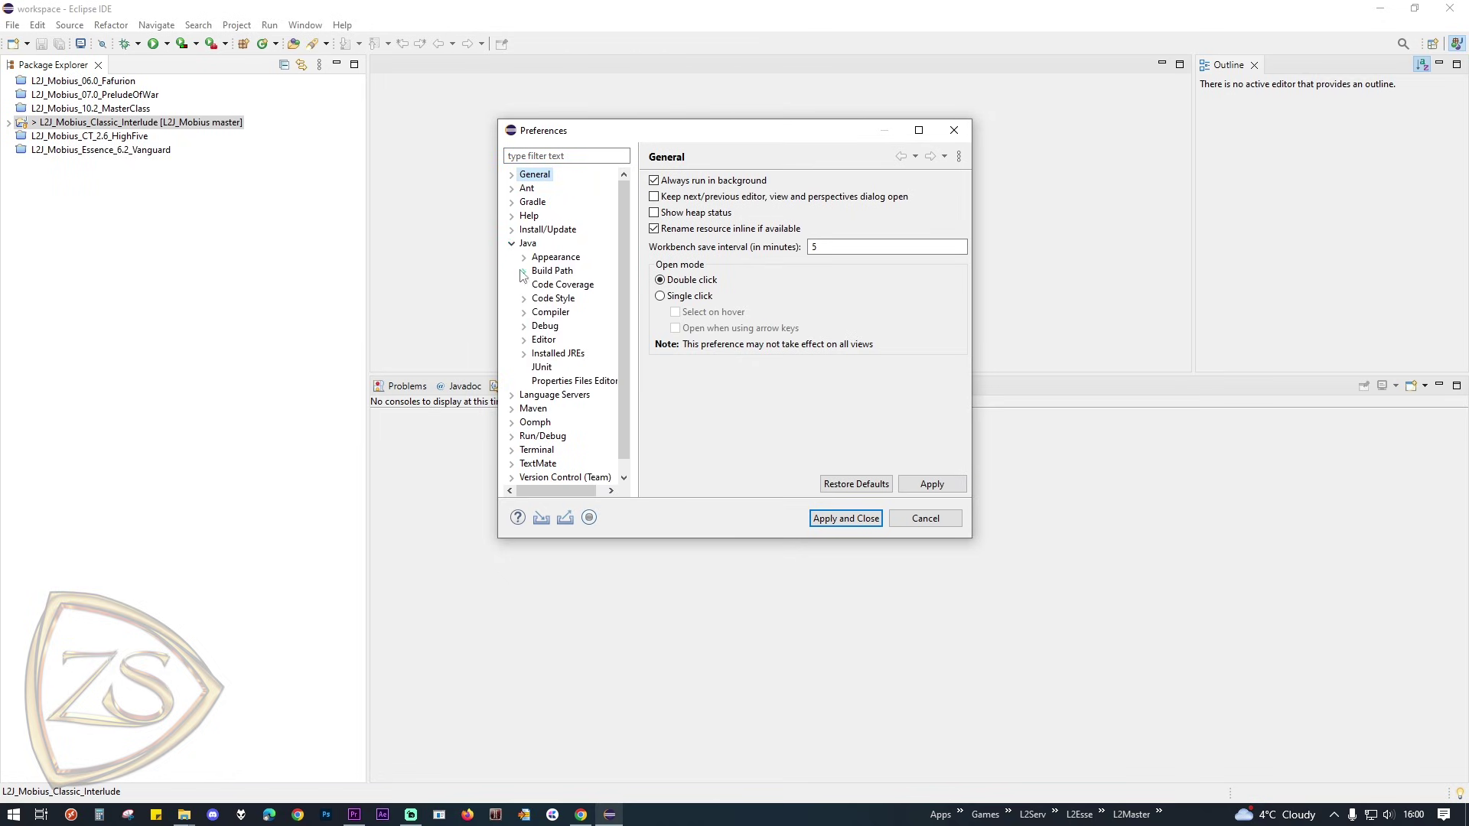
{"action": "left_click", "coordinate": [558, 353]}
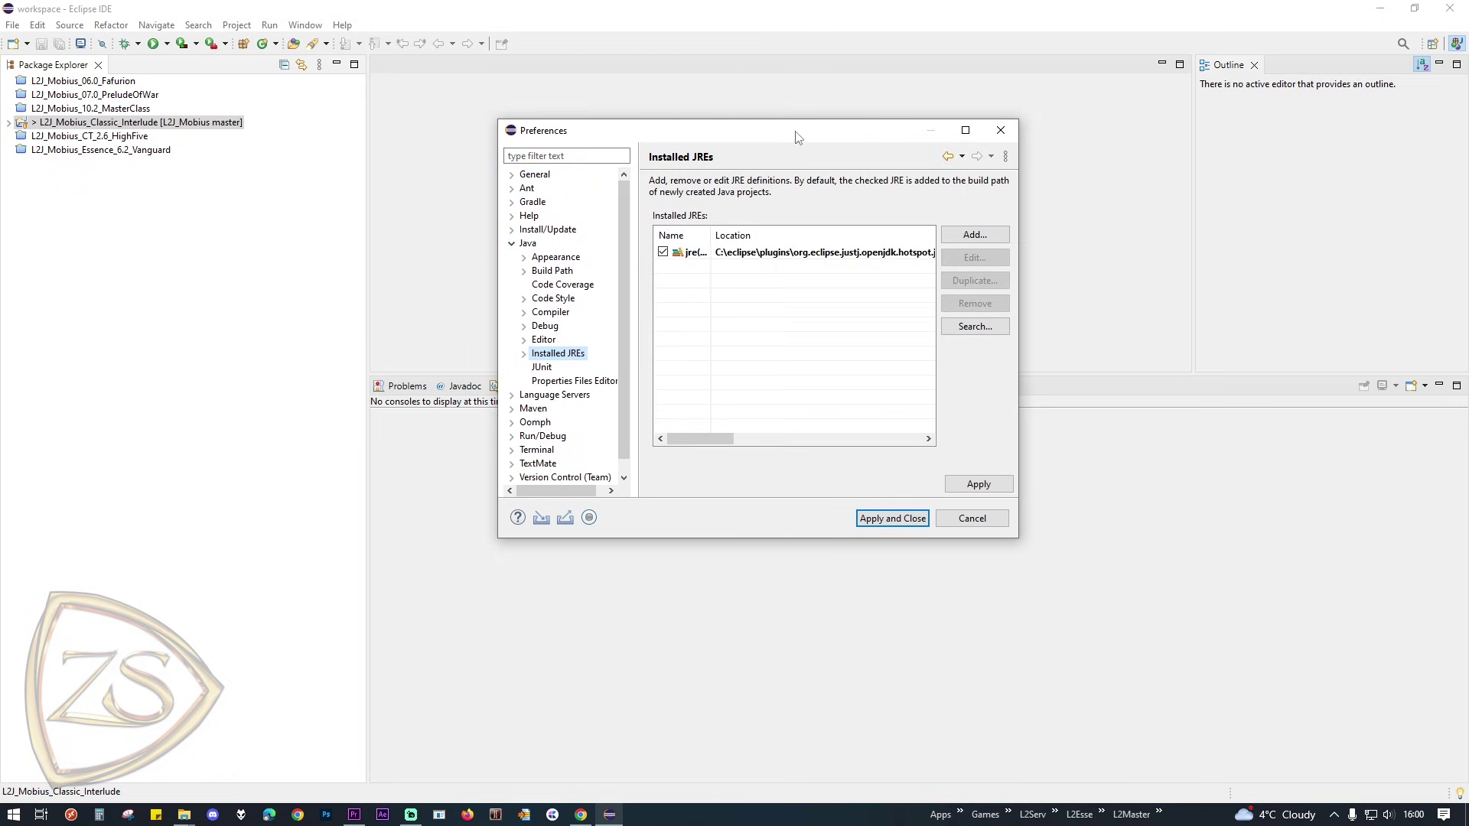
{"action": "double_click", "coordinate": [796, 136]}
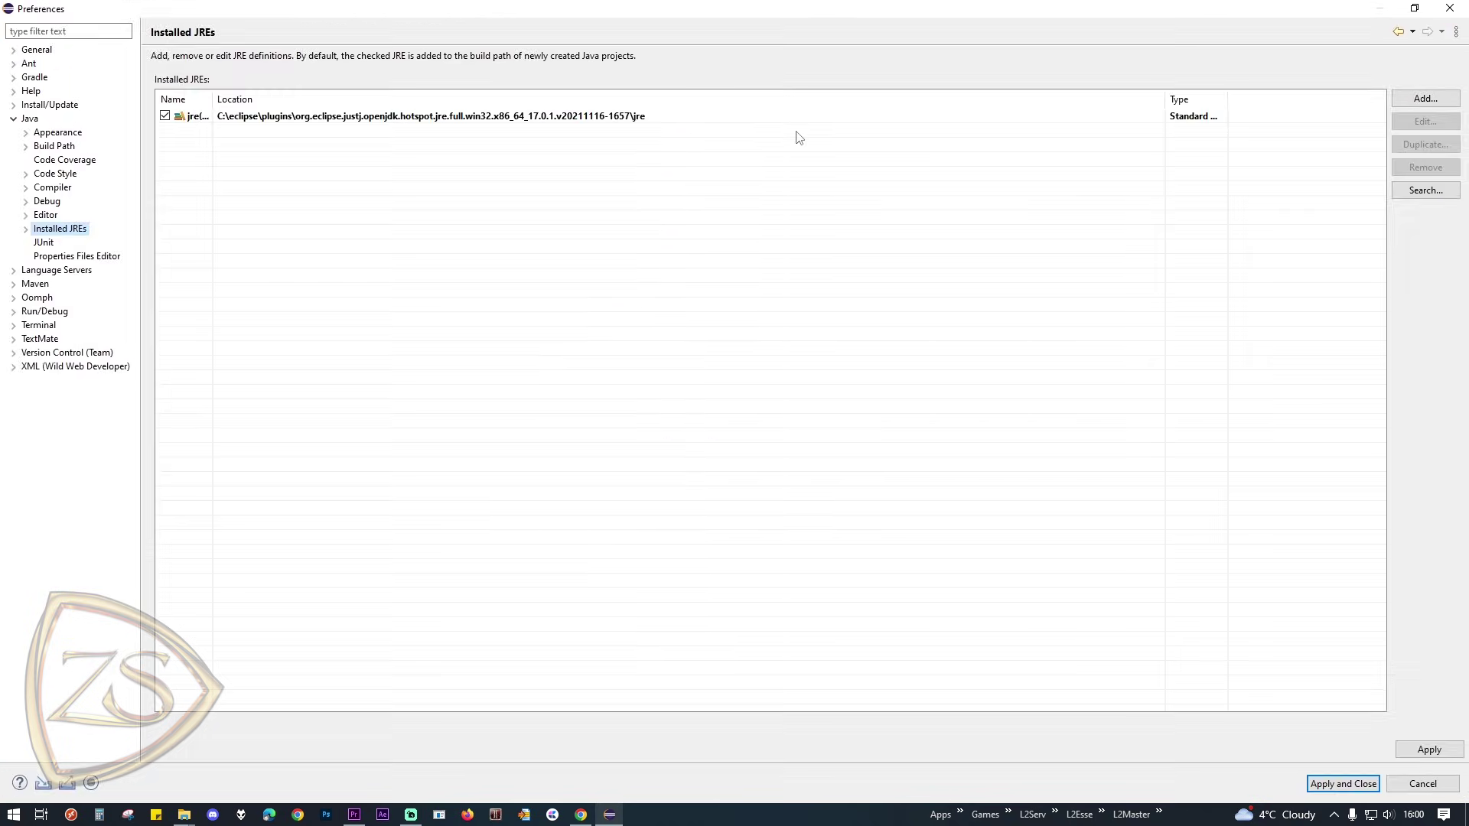
{"action": "left_click", "coordinate": [1425, 99]}
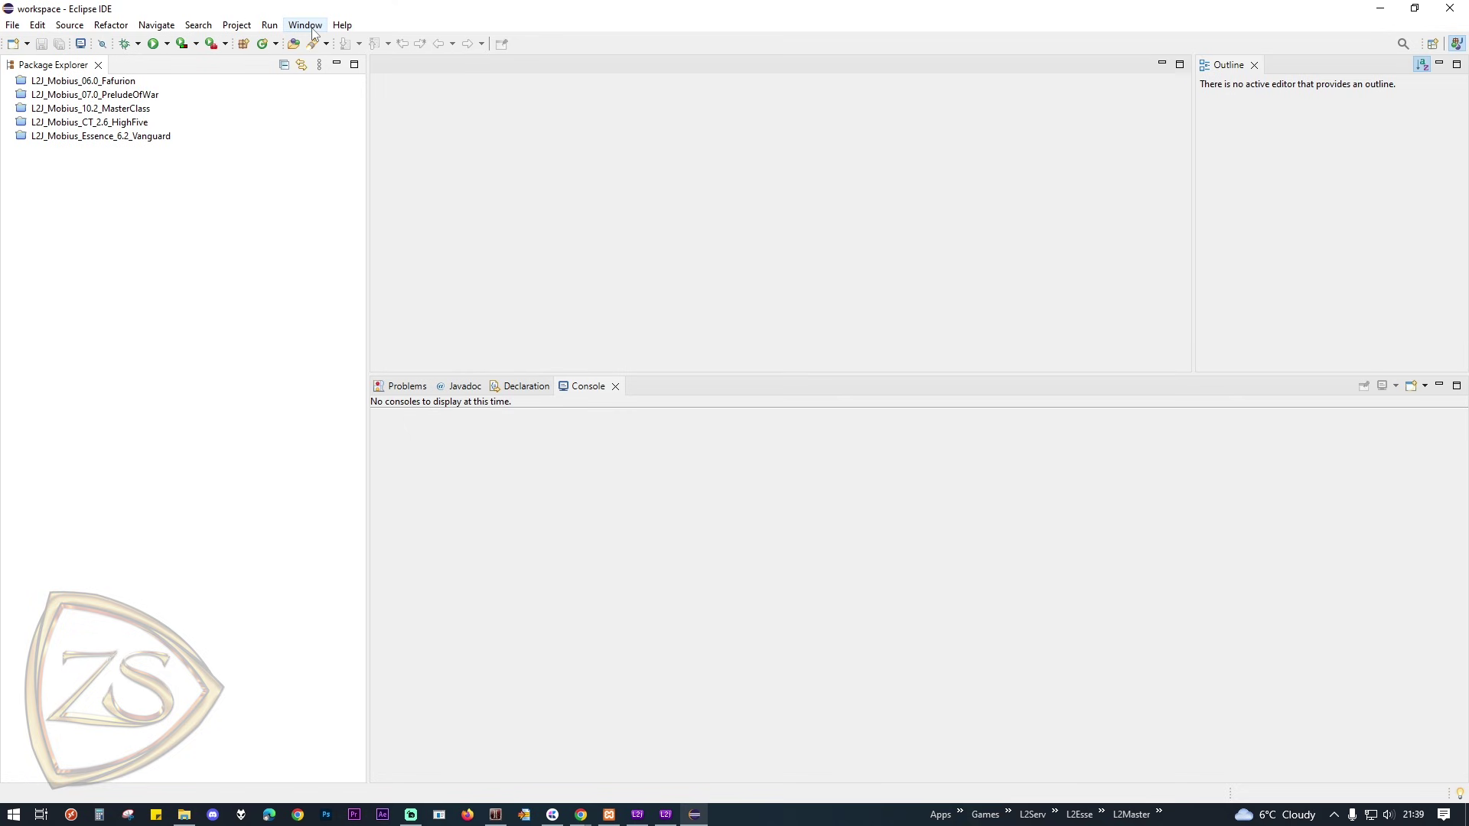
{"action": "left_click", "coordinate": [305, 25]}
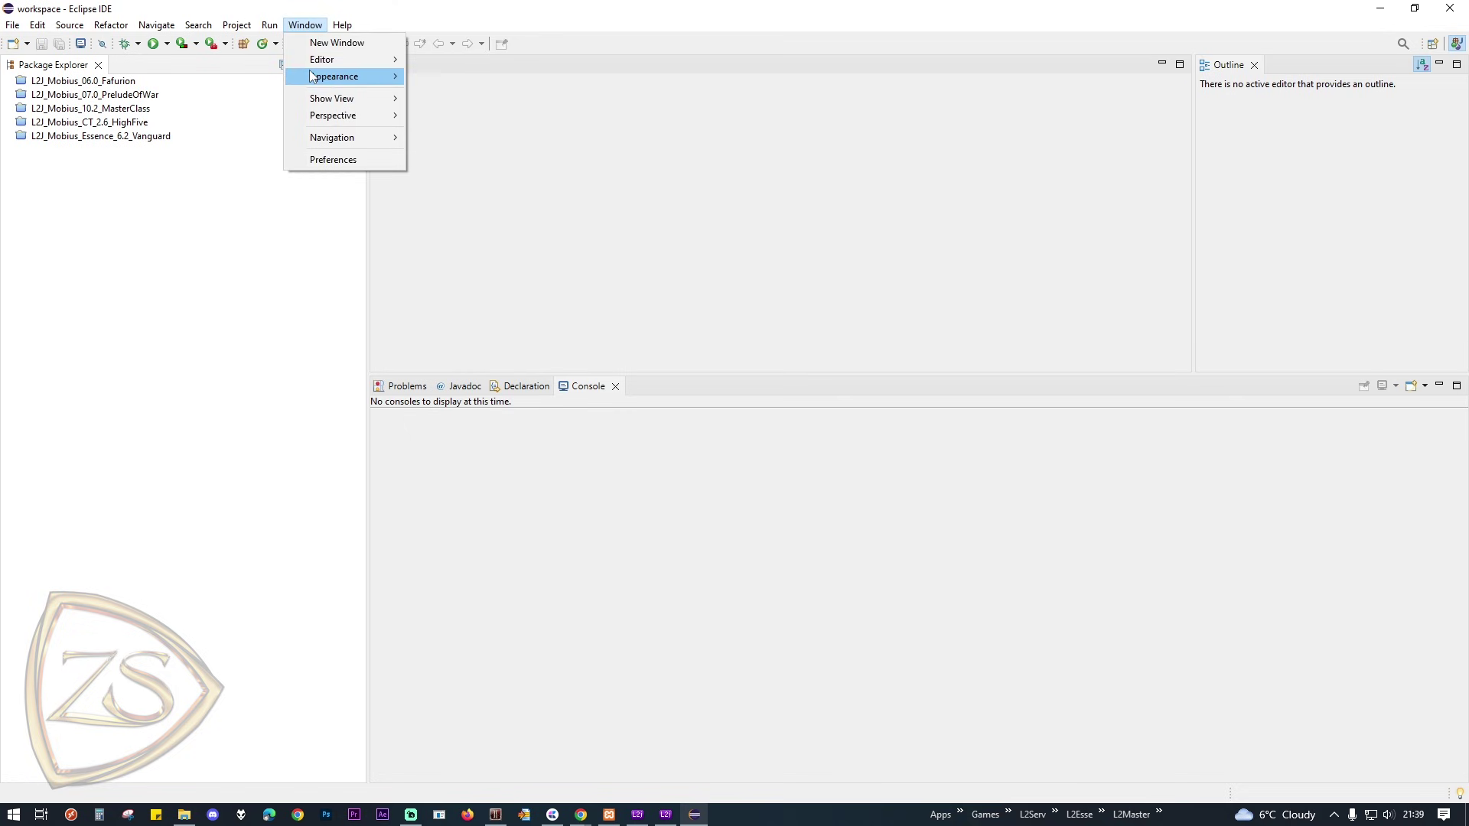
Step: Add the Git Repositories view from the Git category of the Show View list
{"action": "mouse_move", "coordinate": [316, 100]}
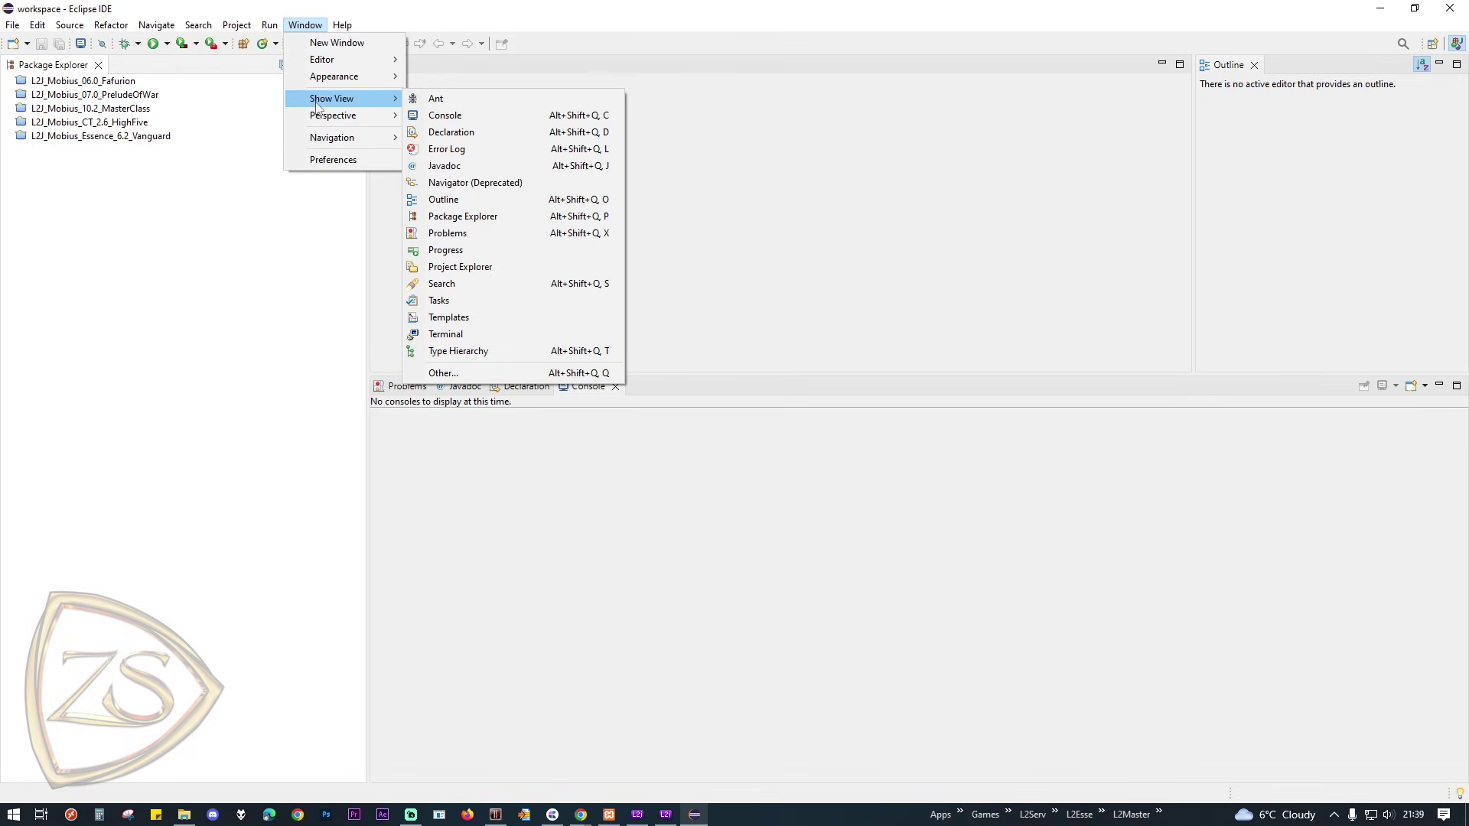
{"action": "left_click", "coordinate": [468, 372]}
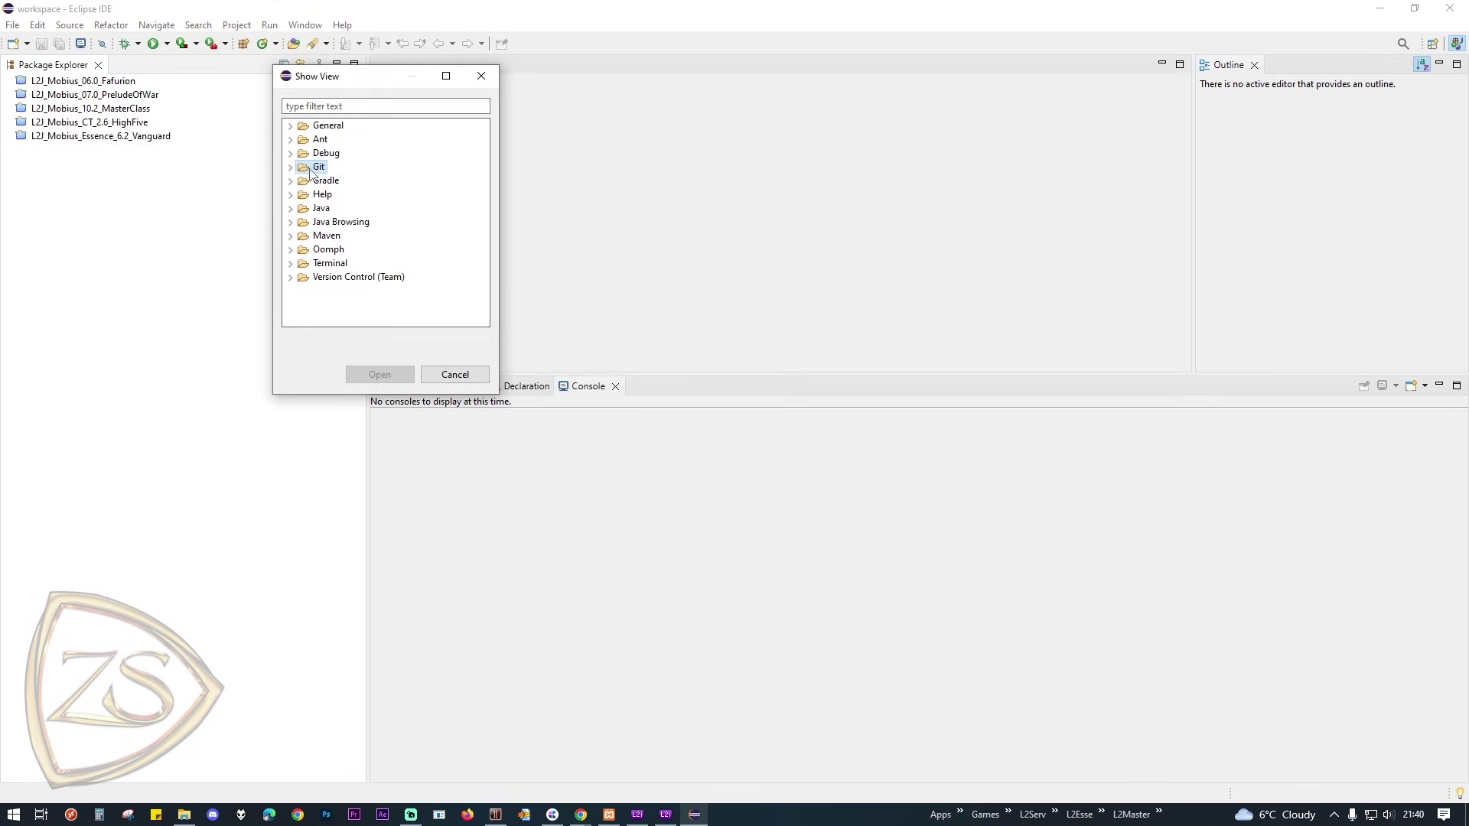
{"action": "double_click", "coordinate": [302, 169]}
{"action": "left_click", "coordinate": [334, 208]}
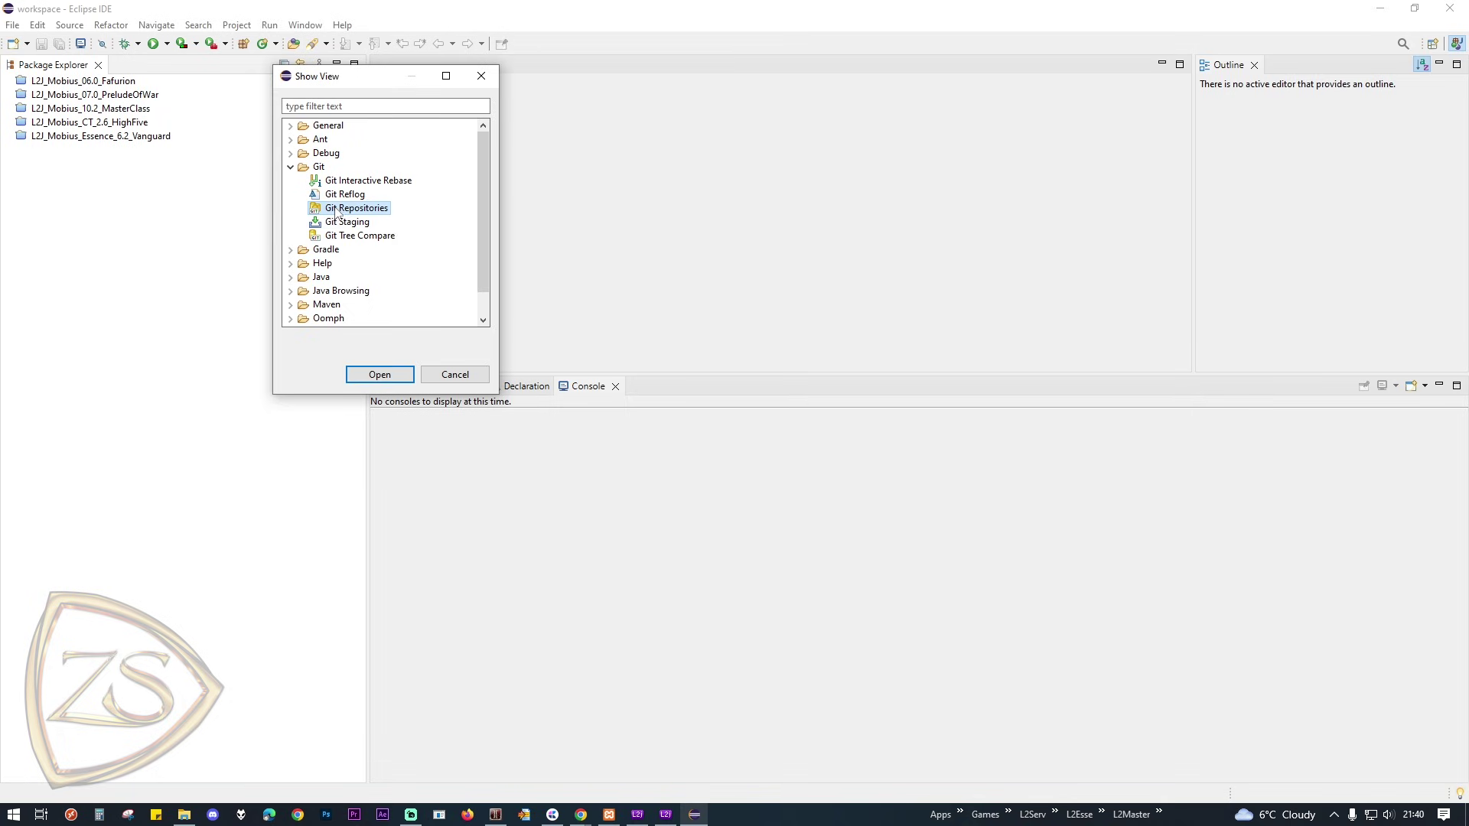
{"action": "left_click", "coordinate": [360, 373]}
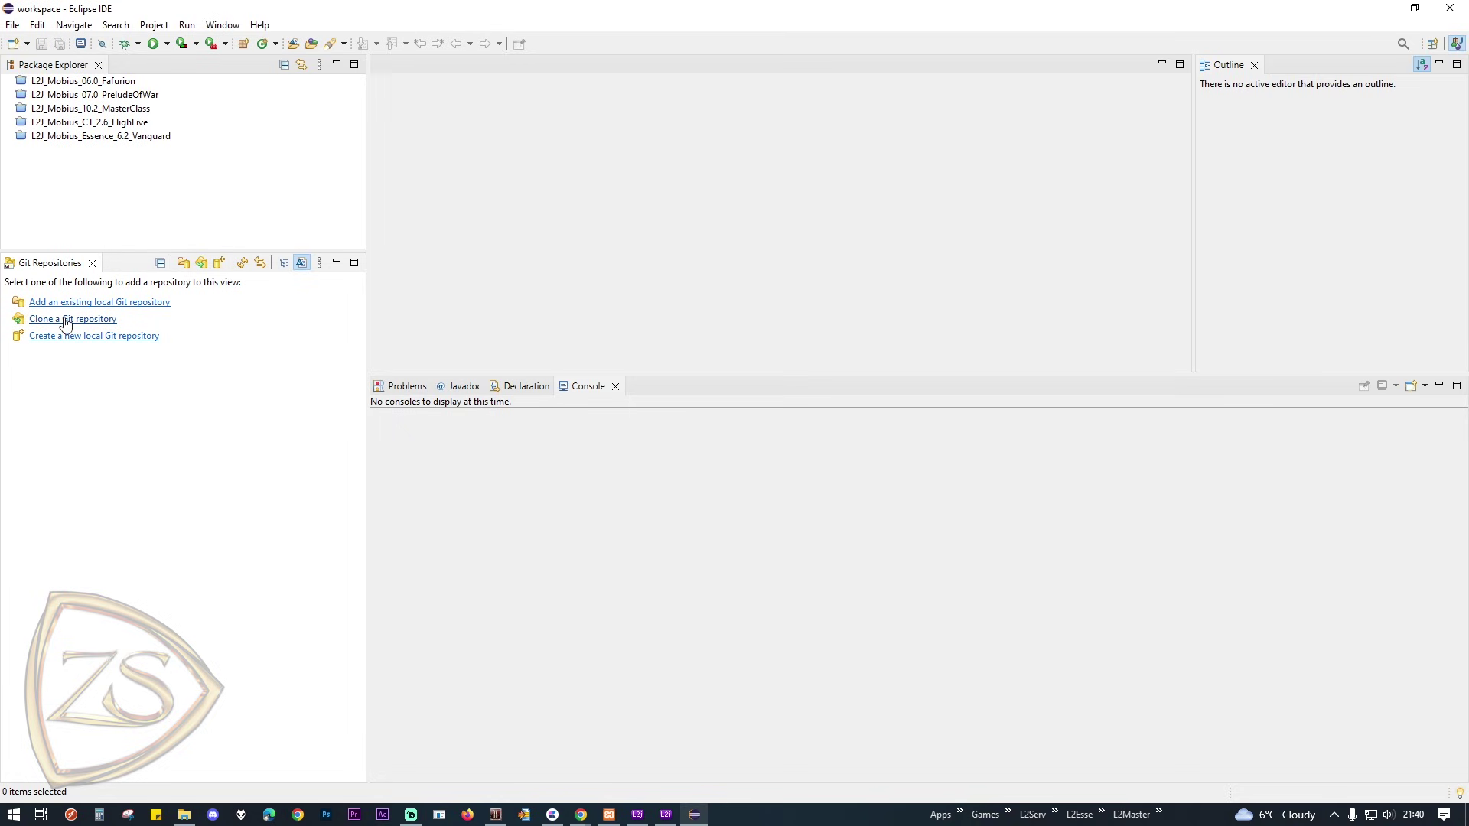
Step: Clone the l2j_mobius repository on branch master into C:\eclipse\workspace\L2J_Mobius
{"action": "left_click", "coordinate": [106, 320]}
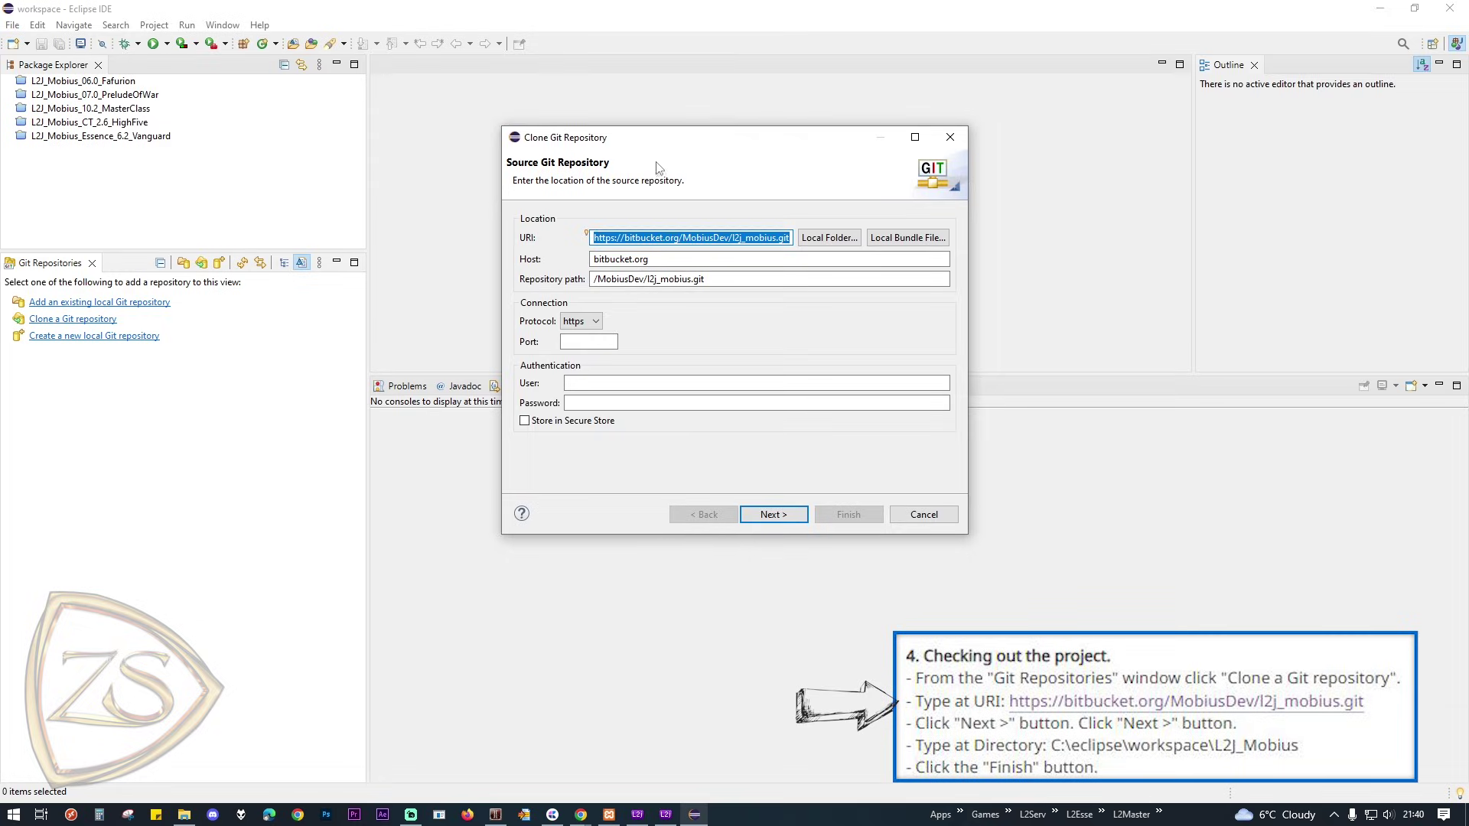
{"action": "left_click", "coordinate": [777, 522]}
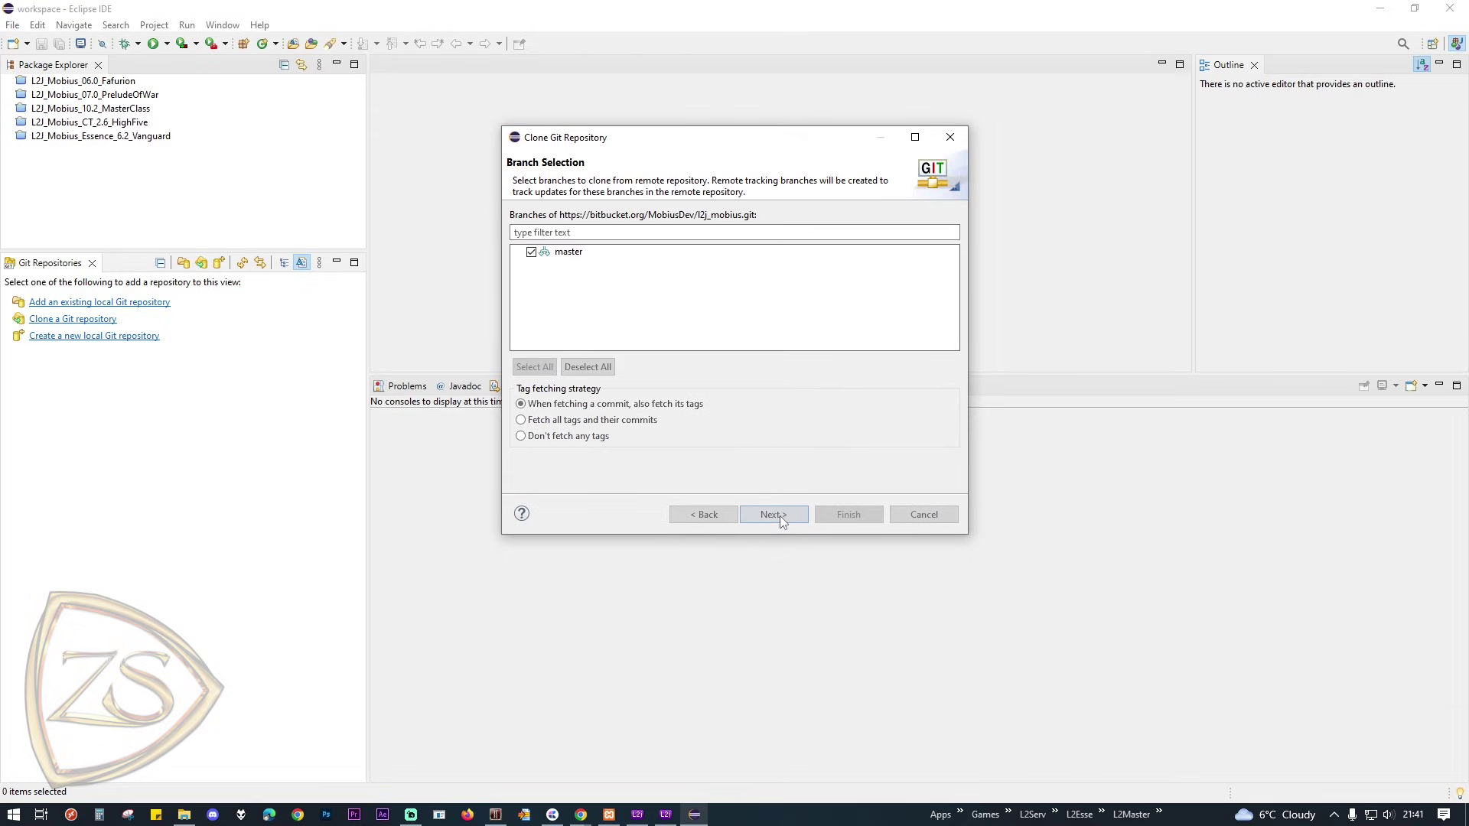
{"action": "left_click", "coordinate": [774, 515]}
{"action": "type", "text": "C:\\eclipse\\workspace\\L2J_Mobius"}
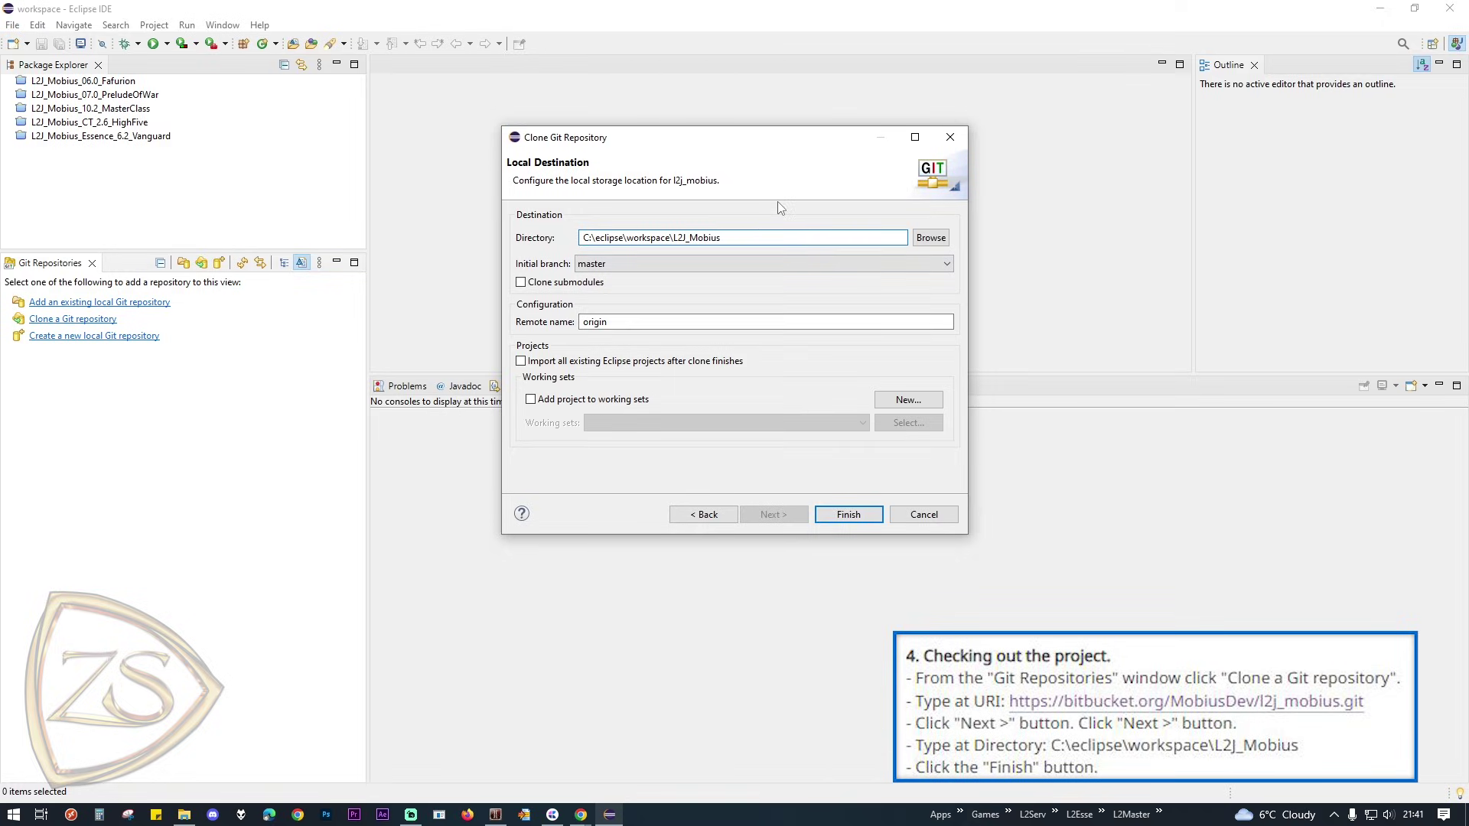
{"action": "left_click", "coordinate": [848, 514]}
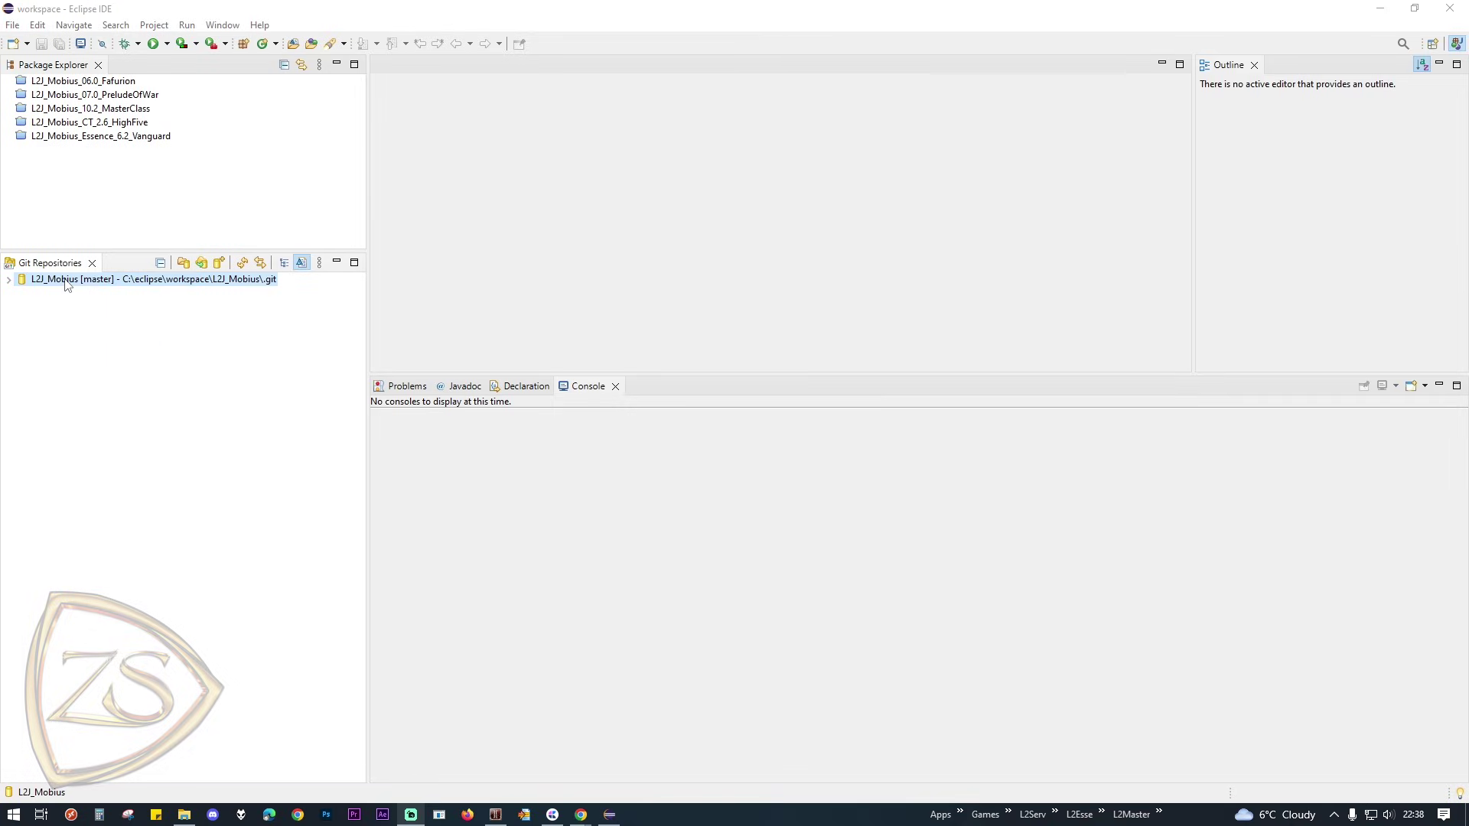
Step: Import the L2J_Mobius_Classic_Interlude folder from the L2J_Mobius Working Tree as a project
{"action": "double_click", "coordinate": [66, 280]}
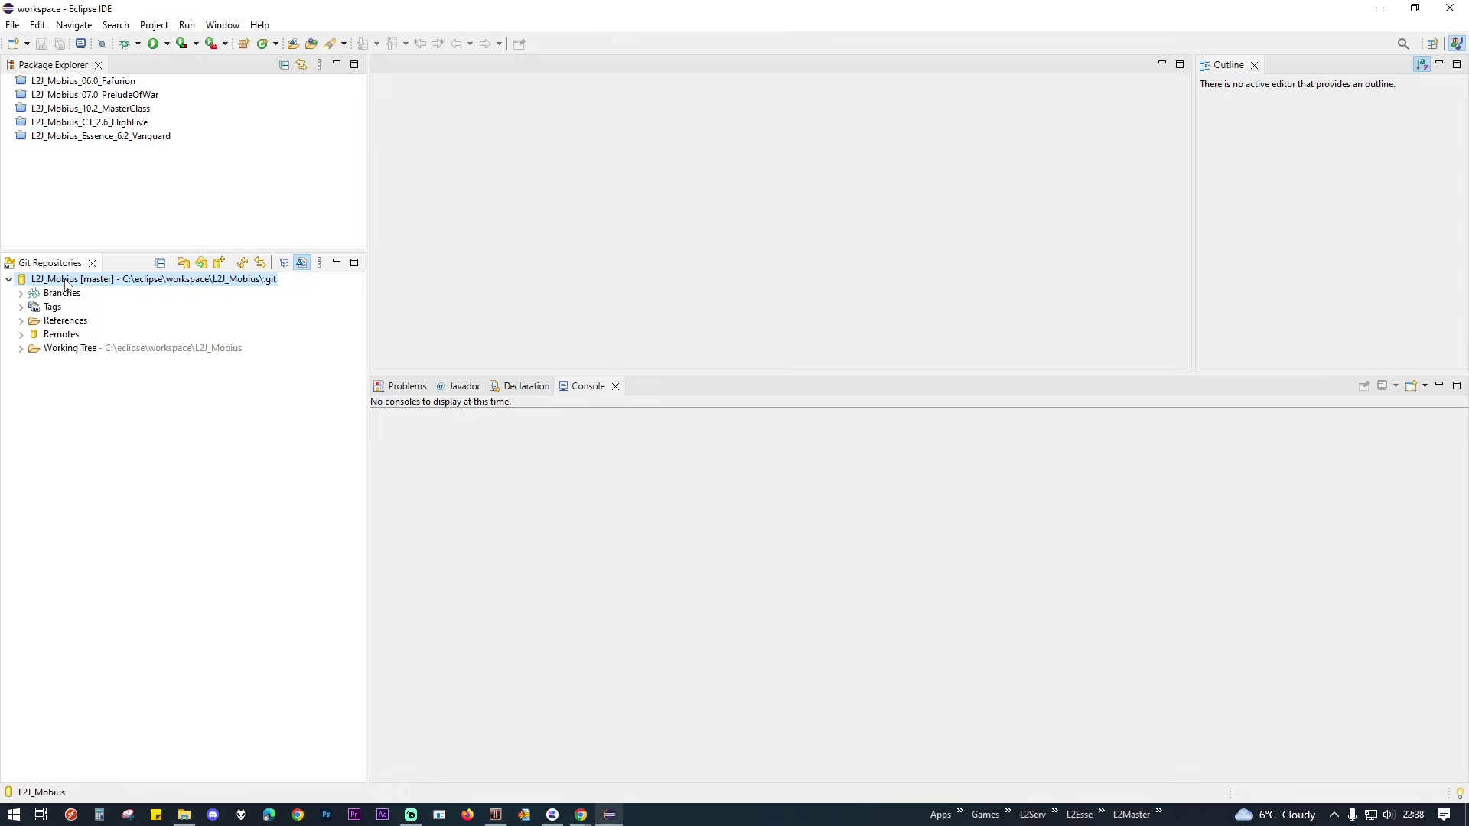
{"action": "double_click", "coordinate": [69, 349]}
{"action": "scroll", "coordinate": [362, 430], "scroll_direction": "down", "scroll_amount": 1}
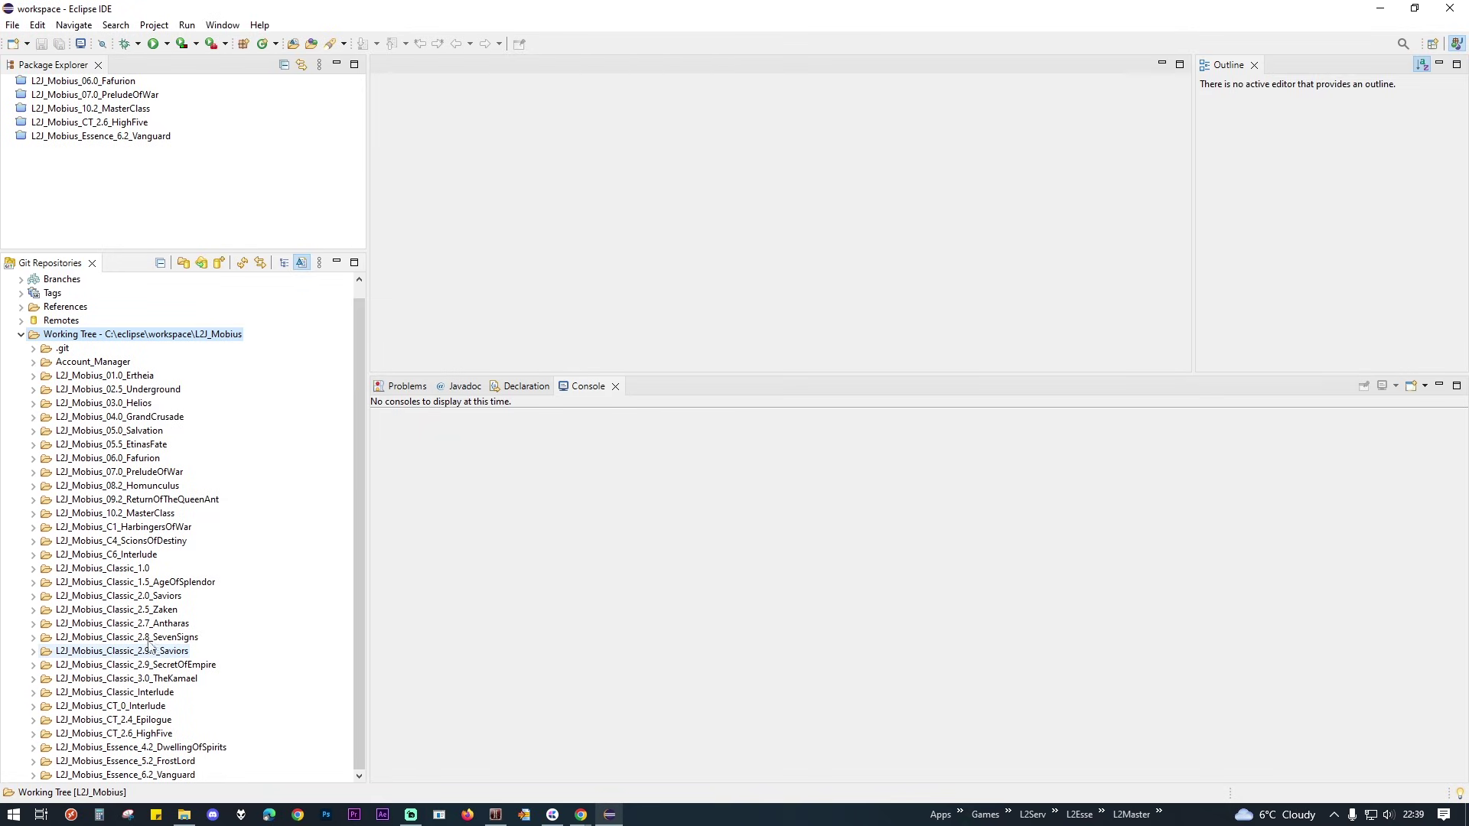
{"action": "right_click", "coordinate": [145, 693]}
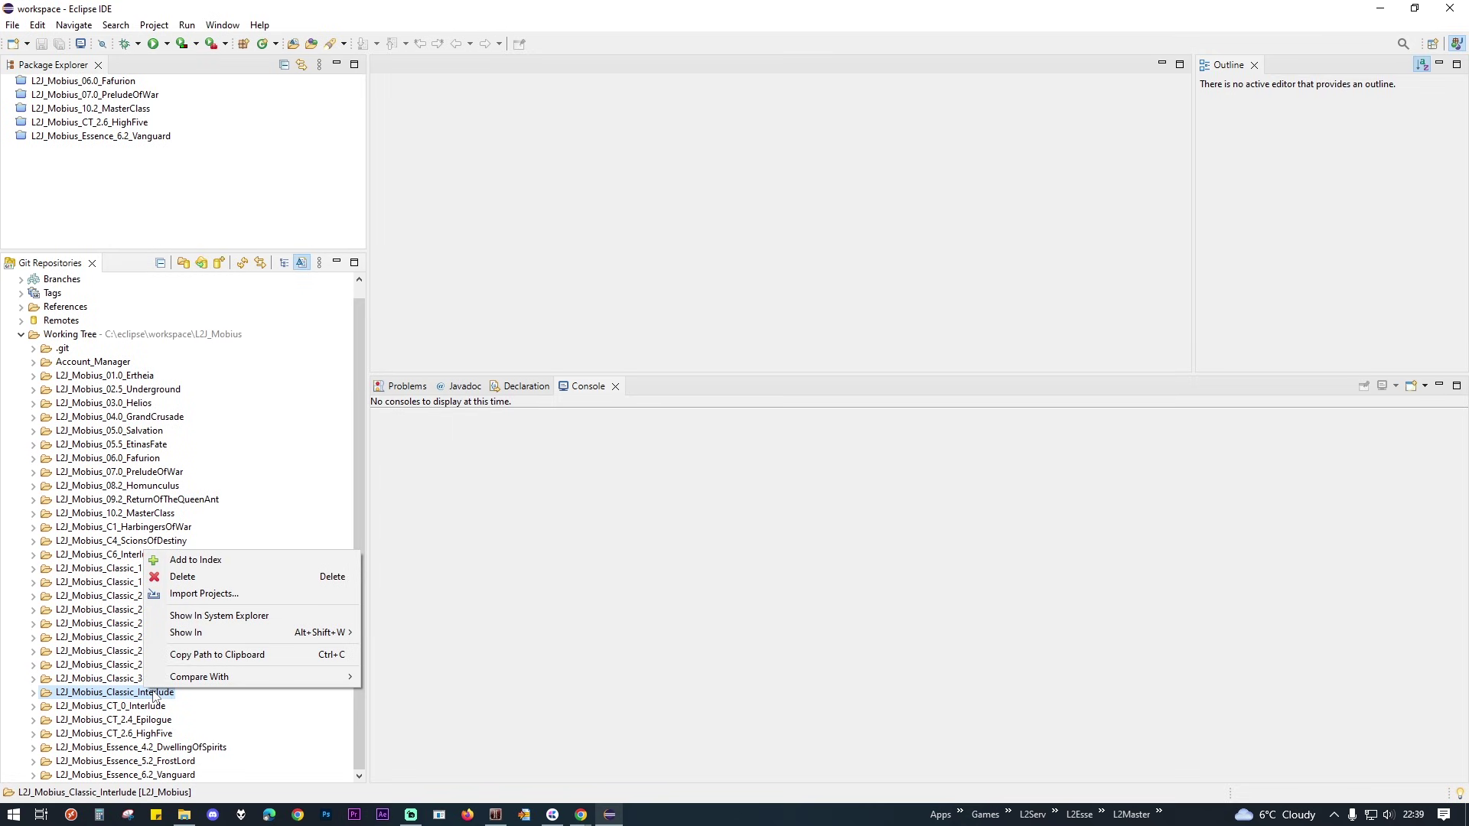
{"action": "left_click", "coordinate": [236, 594]}
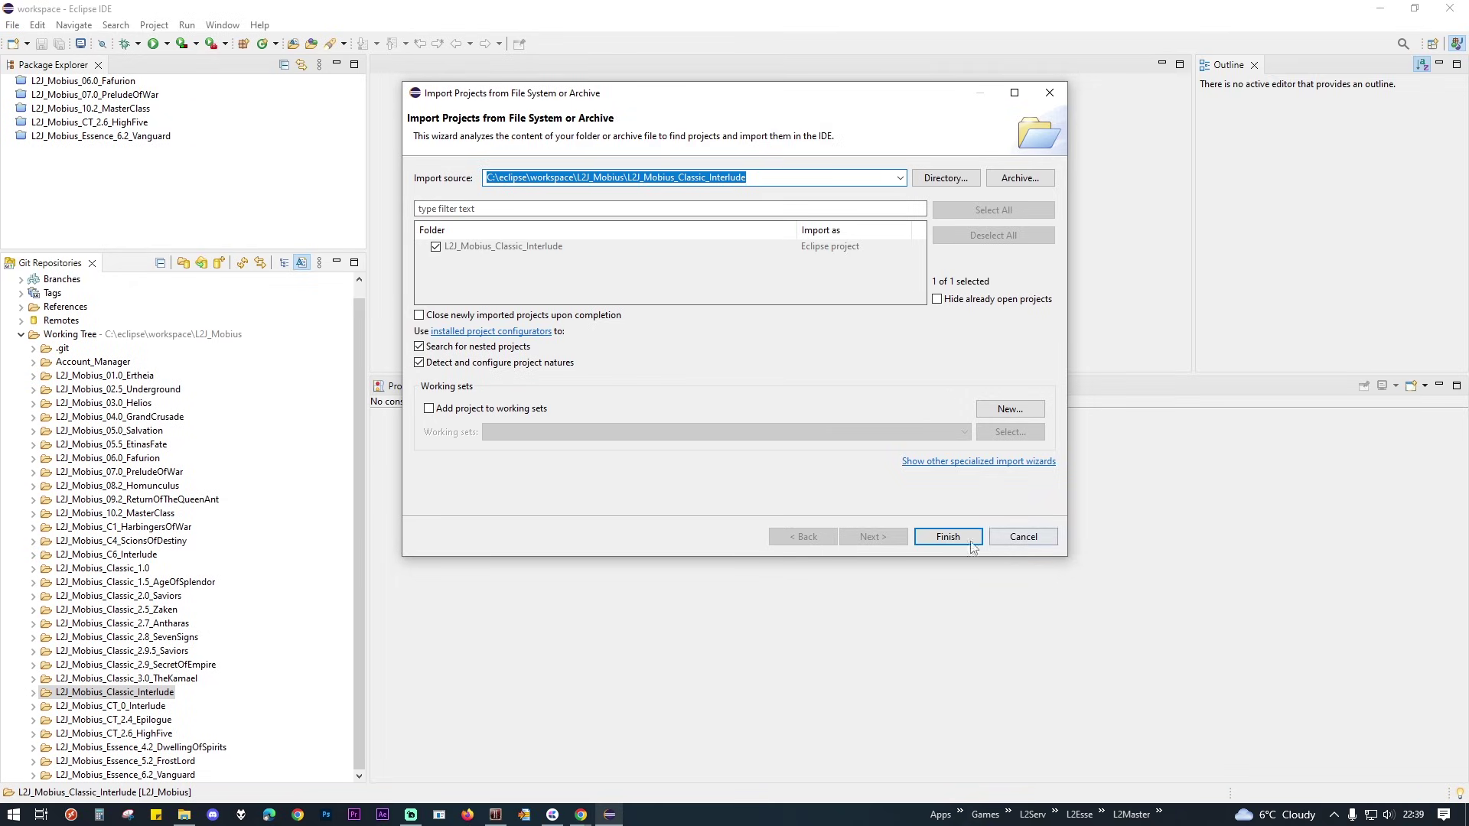
{"action": "left_click", "coordinate": [949, 537]}
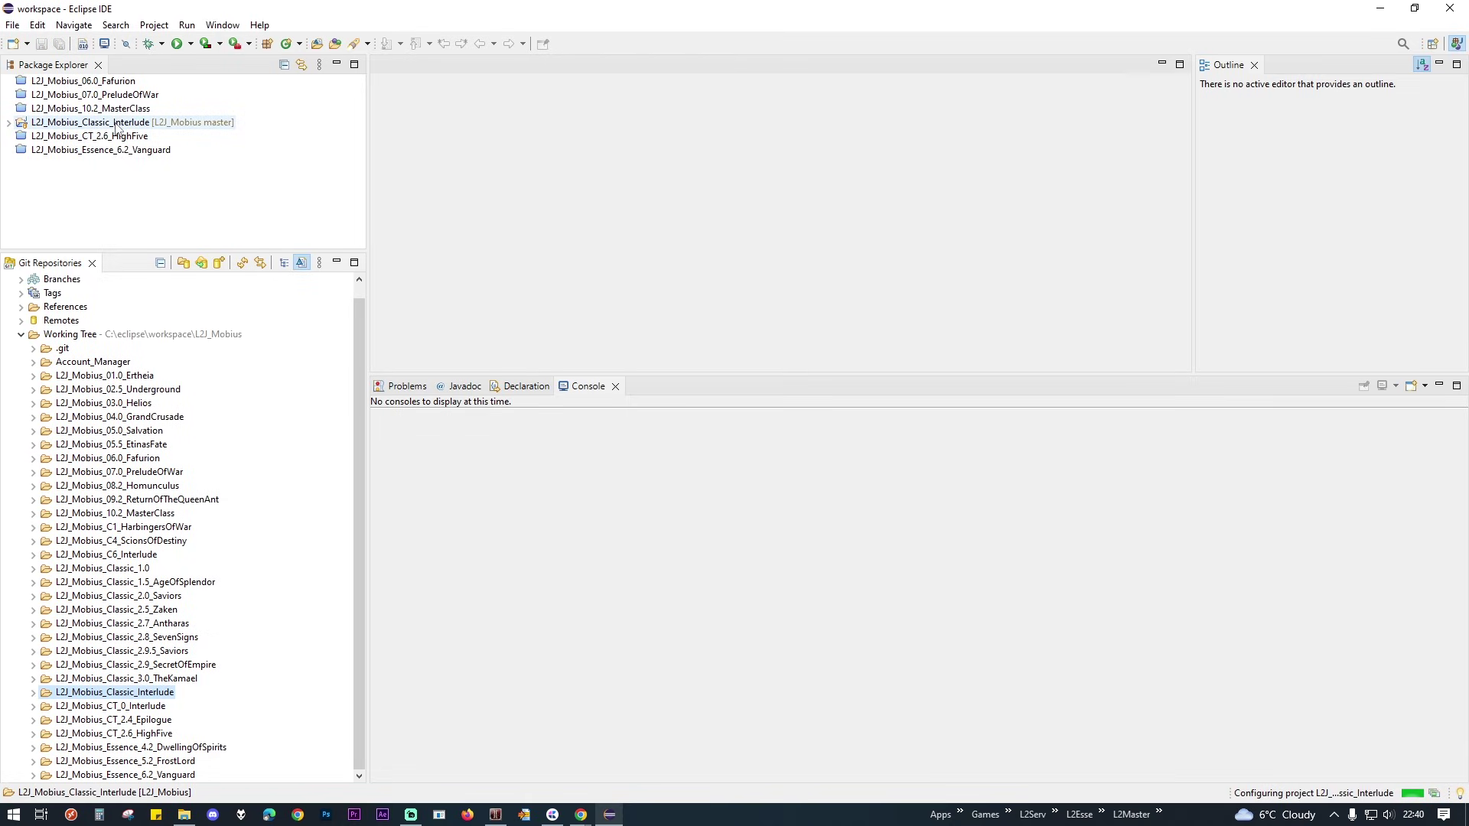
Step: Run the project's build.xml as an Ant build and select the output zip name in the Console
{"action": "double_click", "coordinate": [62, 124]}
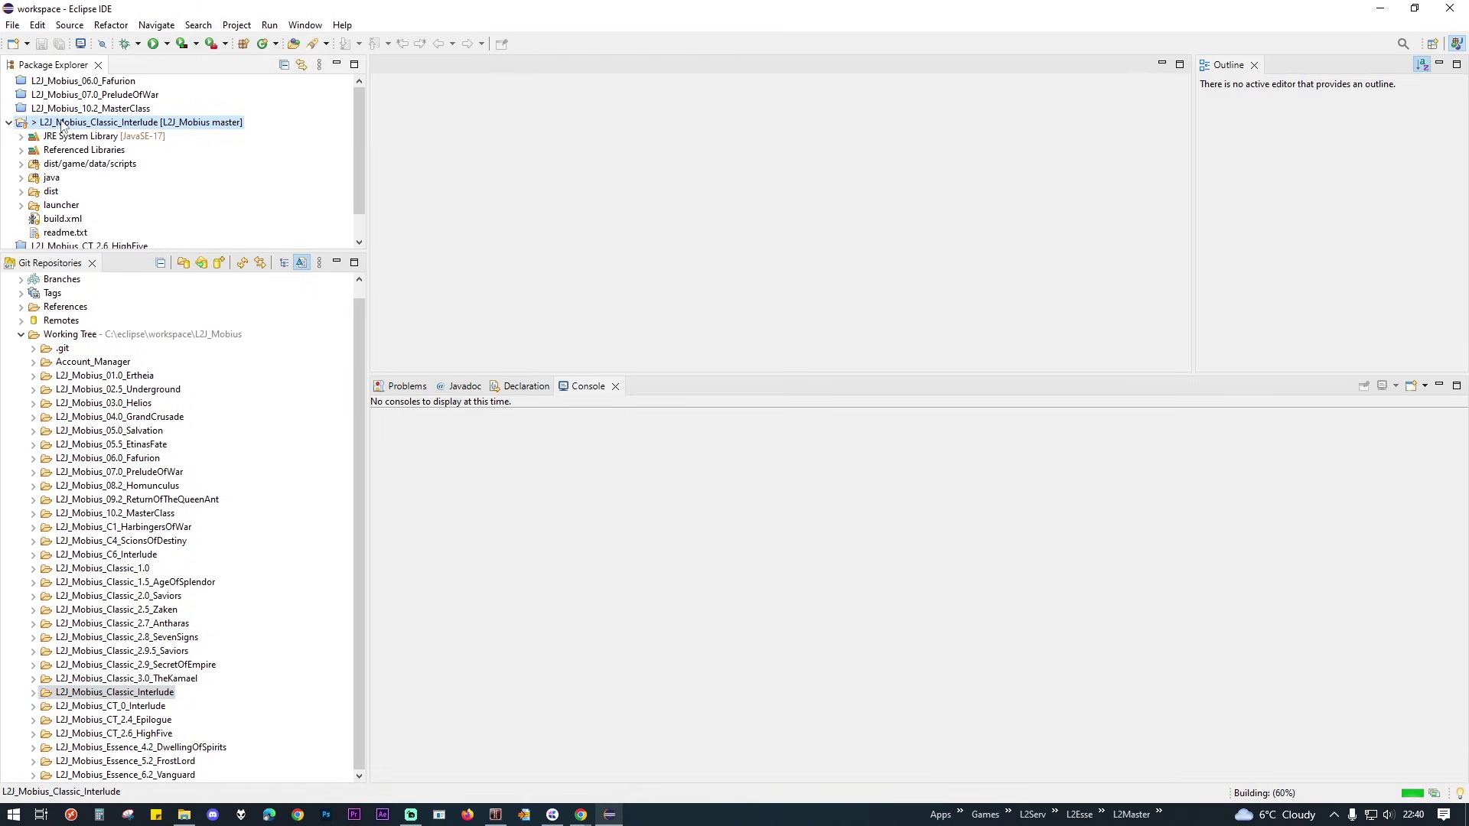
{"action": "scroll", "coordinate": [99, 197], "scroll_direction": "down", "scroll_amount": 1}
{"action": "right_click", "coordinate": [67, 193]}
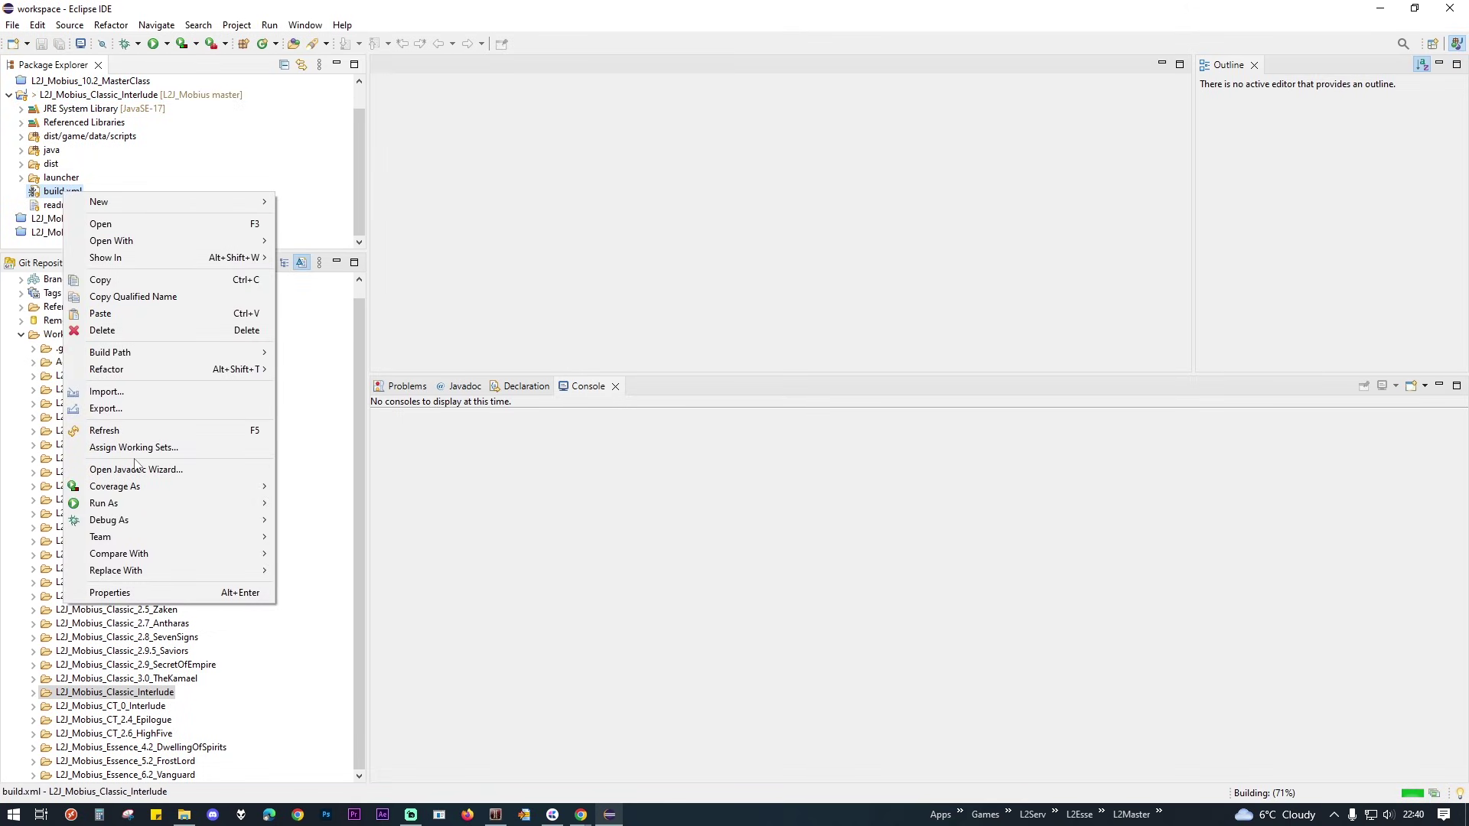
{"action": "mouse_move", "coordinate": [132, 505]}
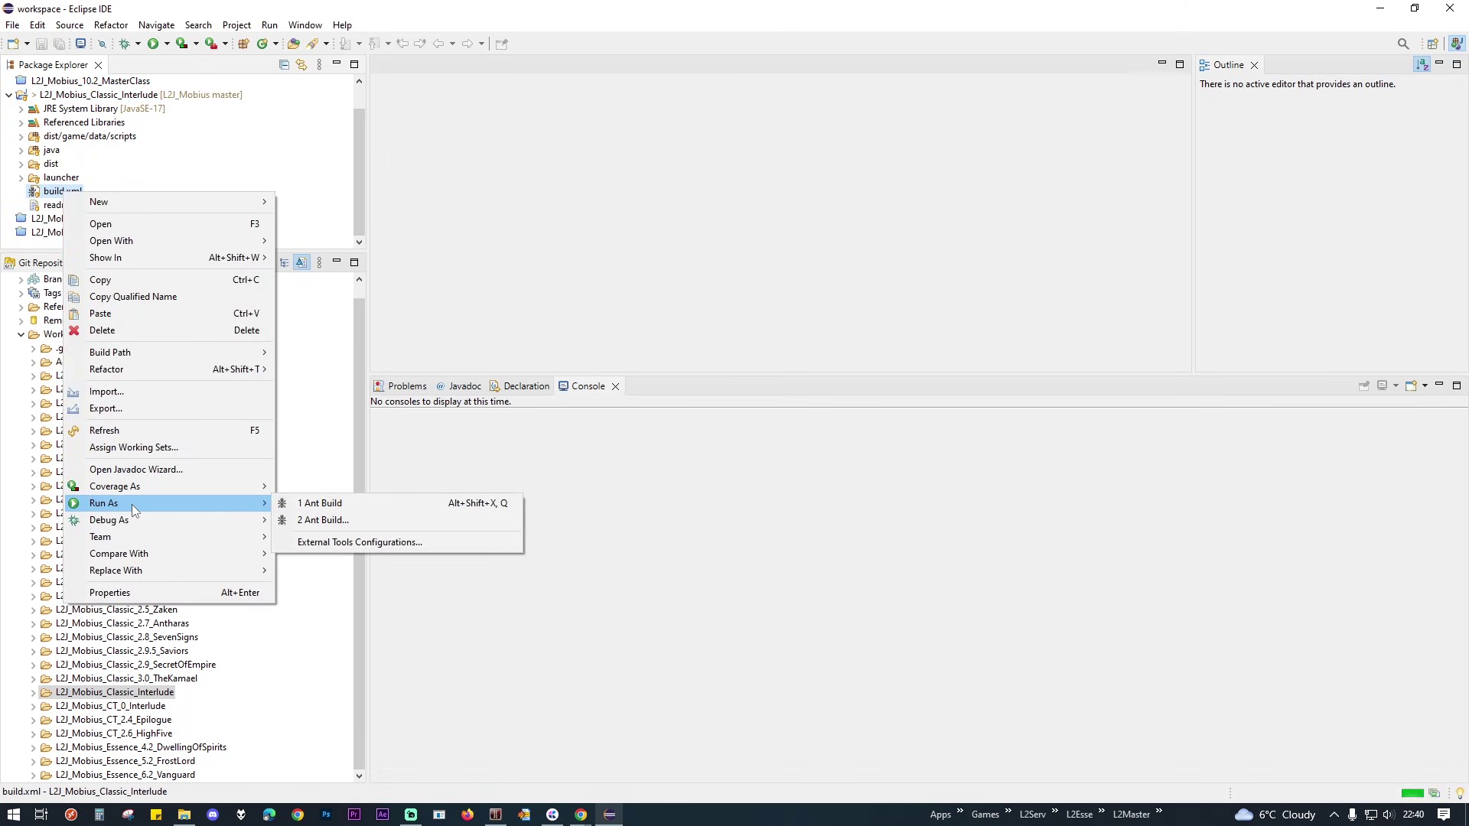
{"action": "left_click", "coordinate": [337, 501]}
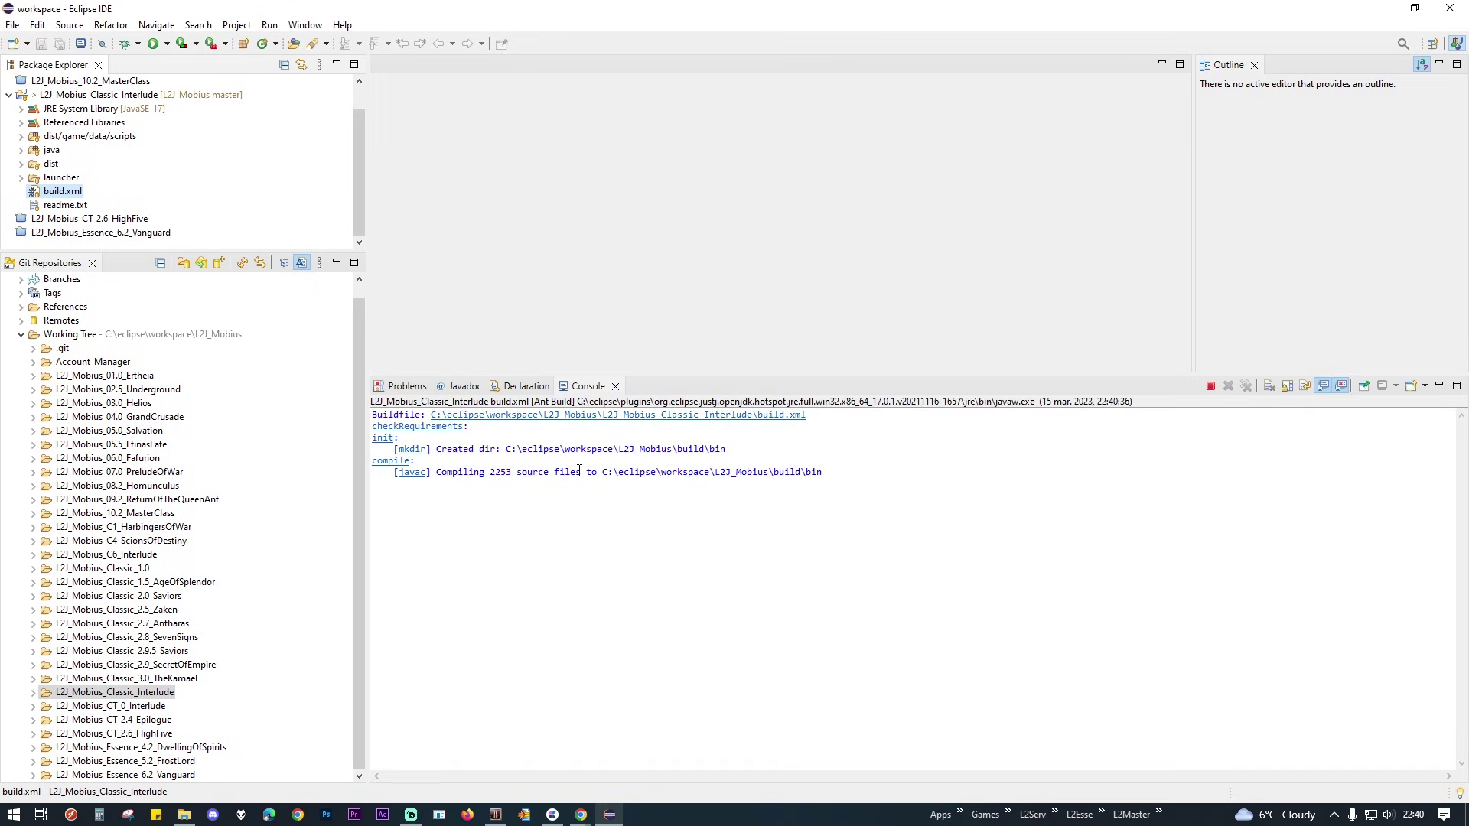
{"action": "left_click", "coordinate": [555, 498]}
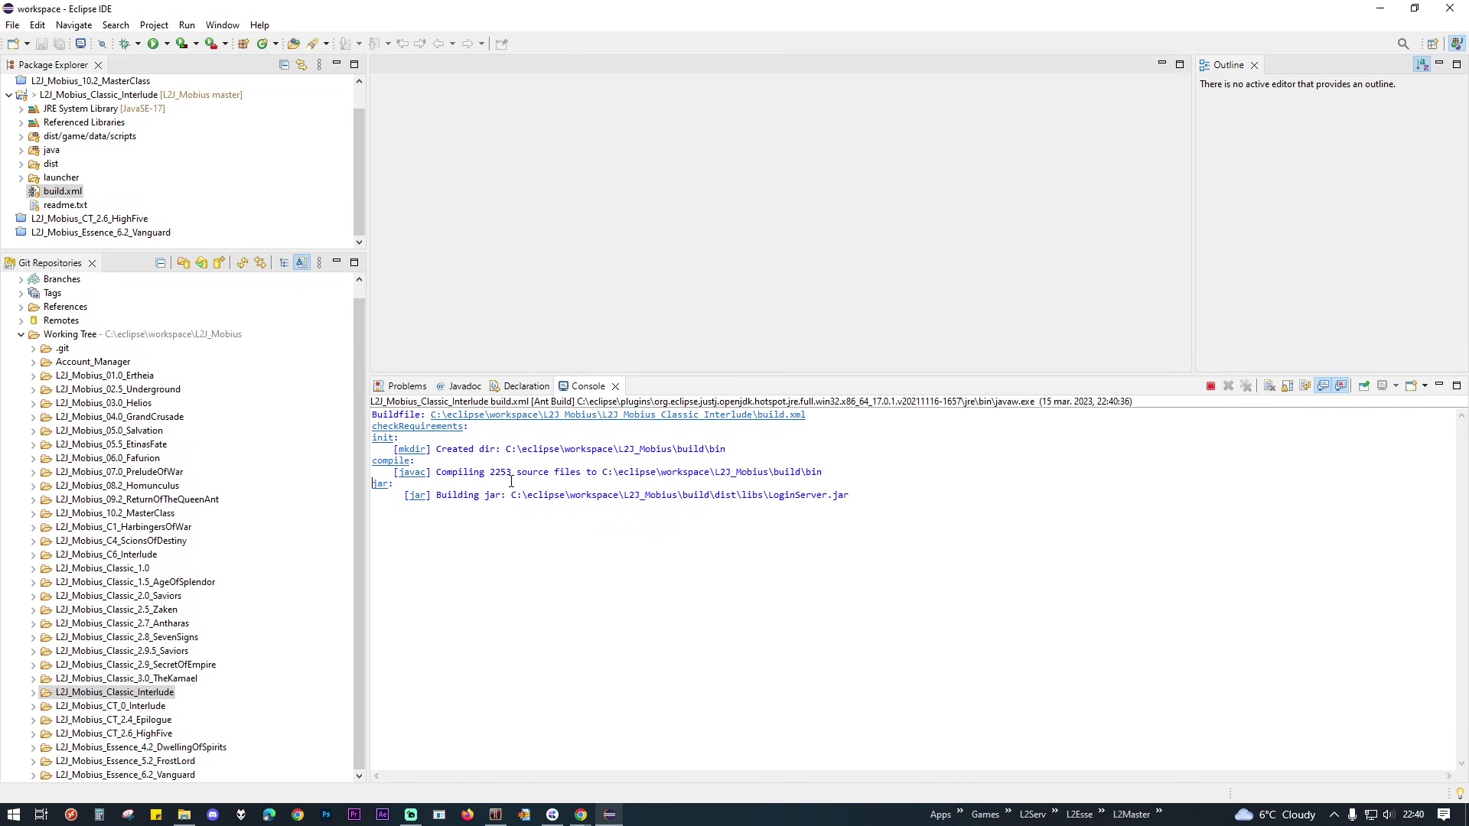
{"action": "left_click_drag", "start_coordinate": [886, 552], "coordinate": [718, 556]}
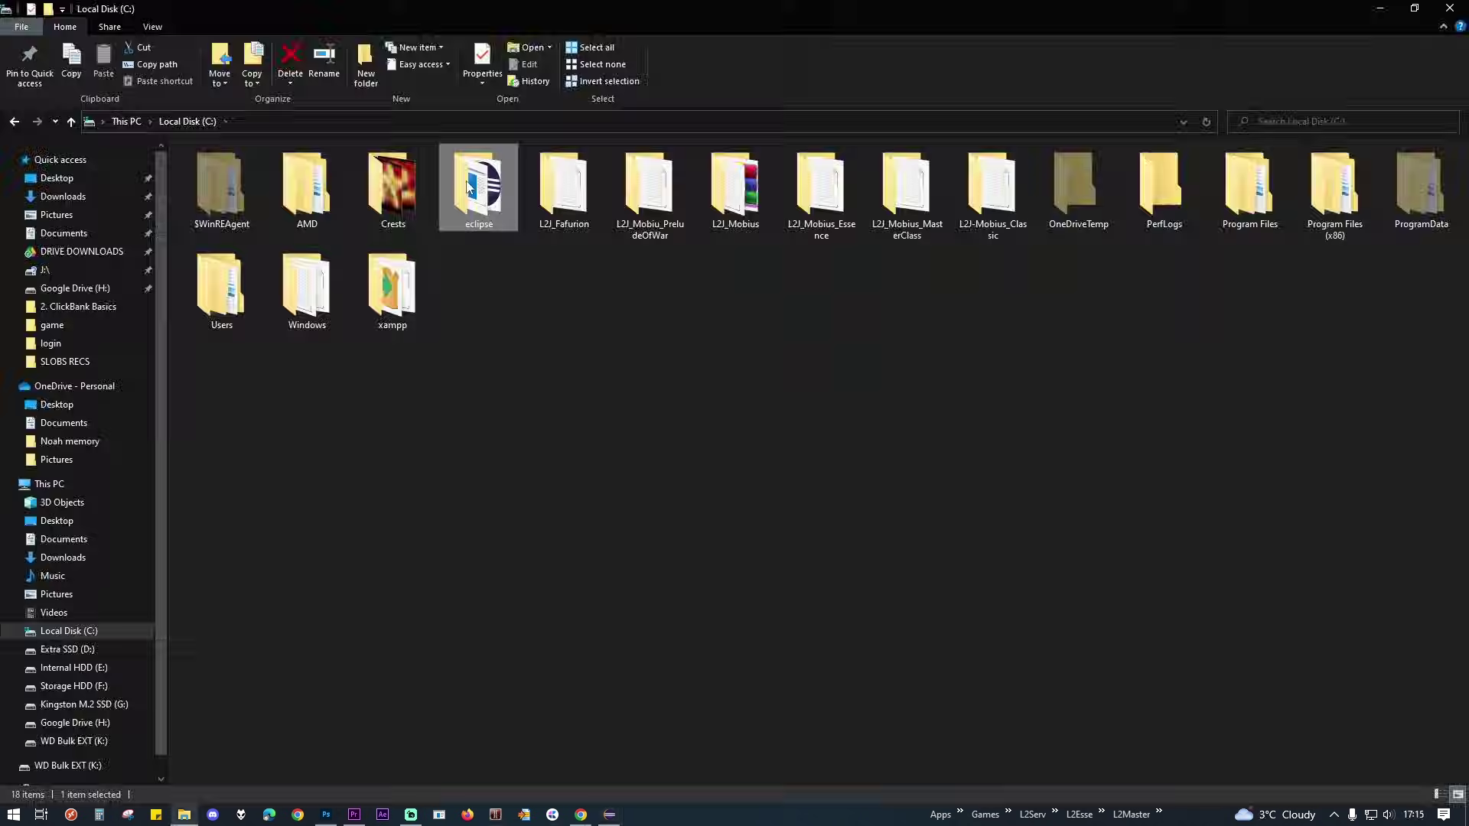
Step: Copy L2J_Mobius_Classic_Interlude.zip from C:\eclipse\workspace\L2J_Mobius\build
{"action": "double_click", "coordinate": [475, 184]}
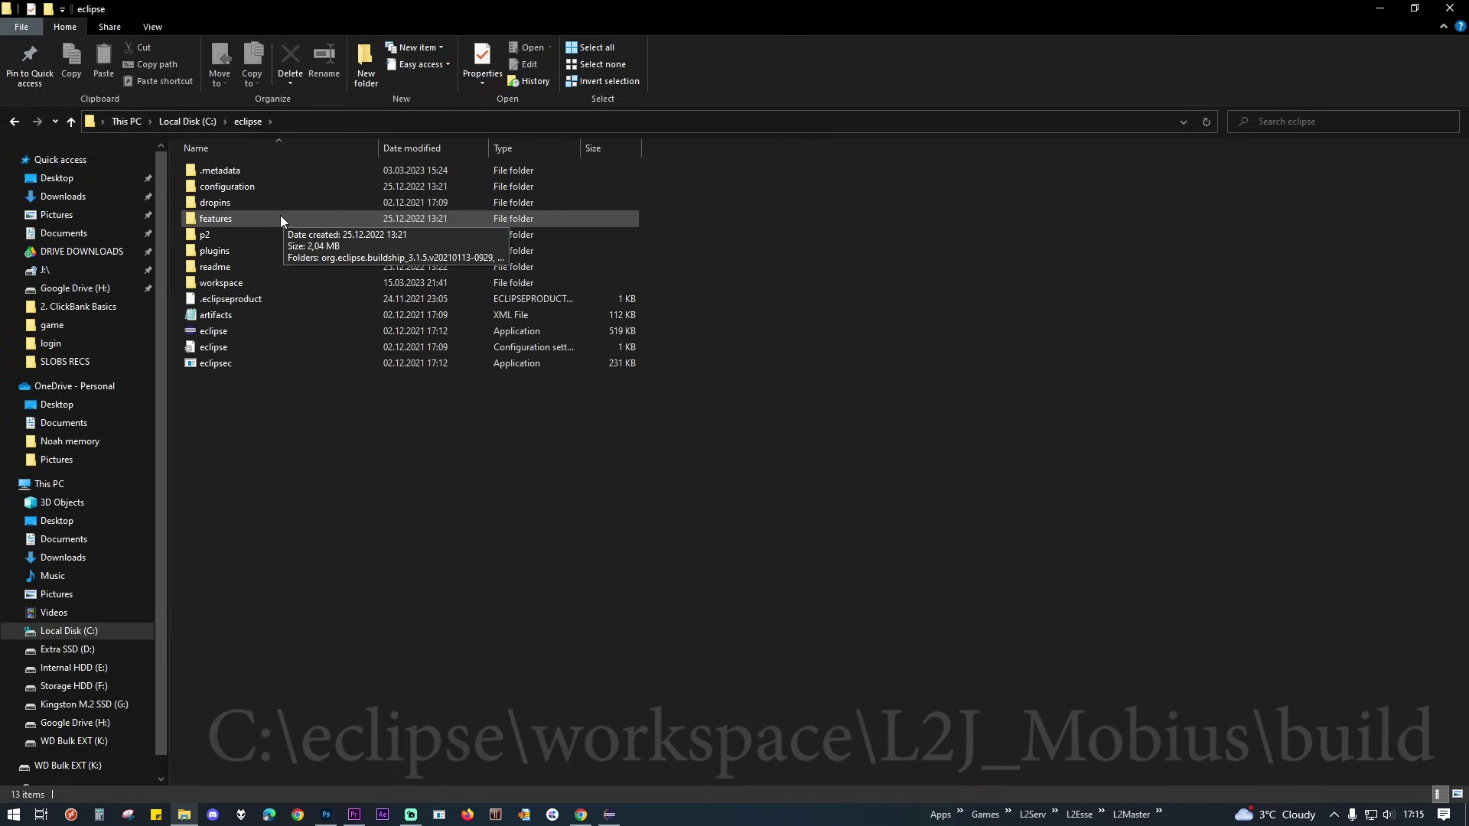
{"action": "double_click", "coordinate": [225, 285]}
{"action": "double_click", "coordinate": [212, 188]}
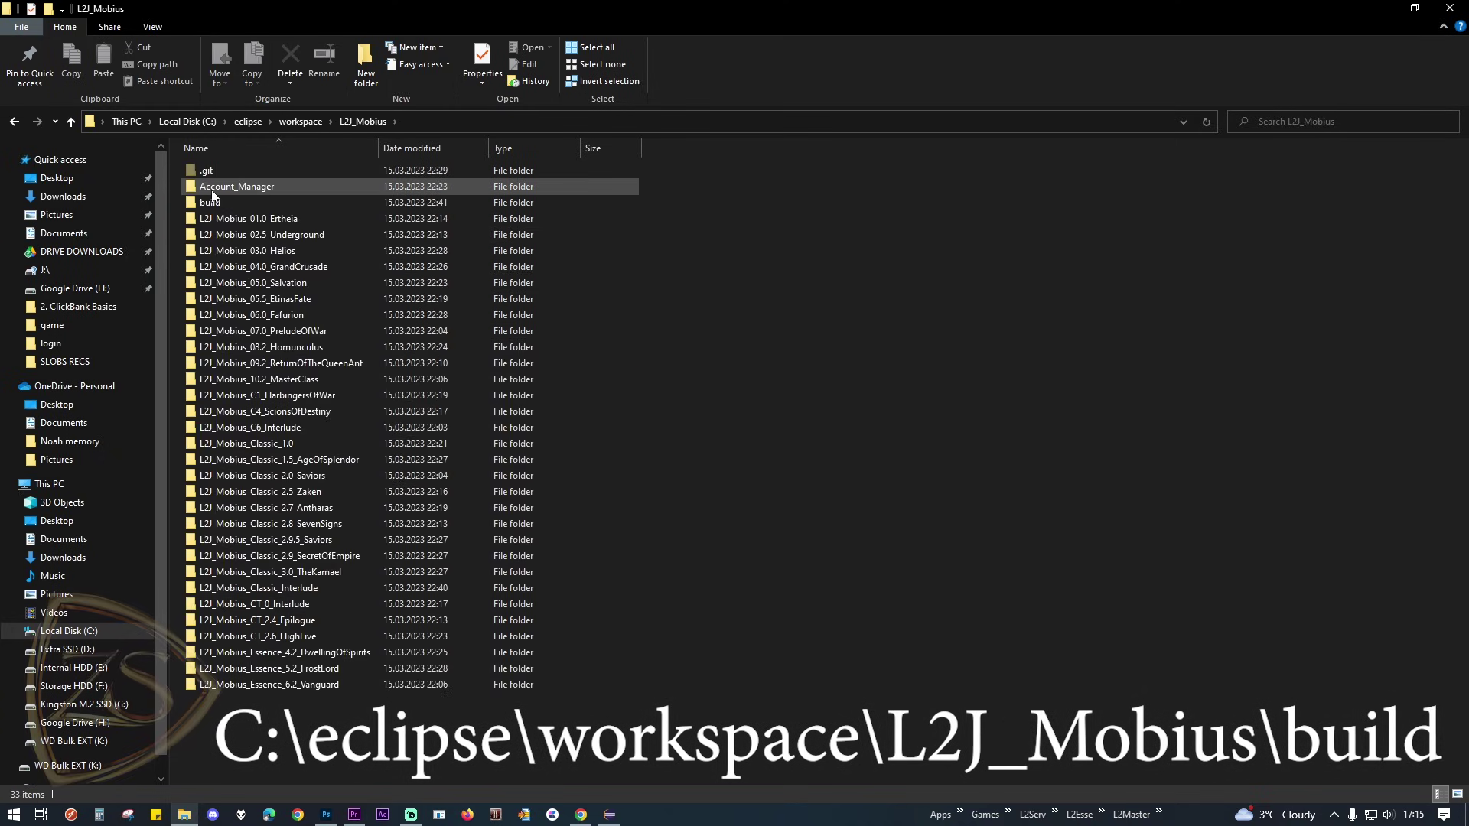
{"action": "double_click", "coordinate": [210, 203]}
{"action": "right_click", "coordinate": [215, 187]}
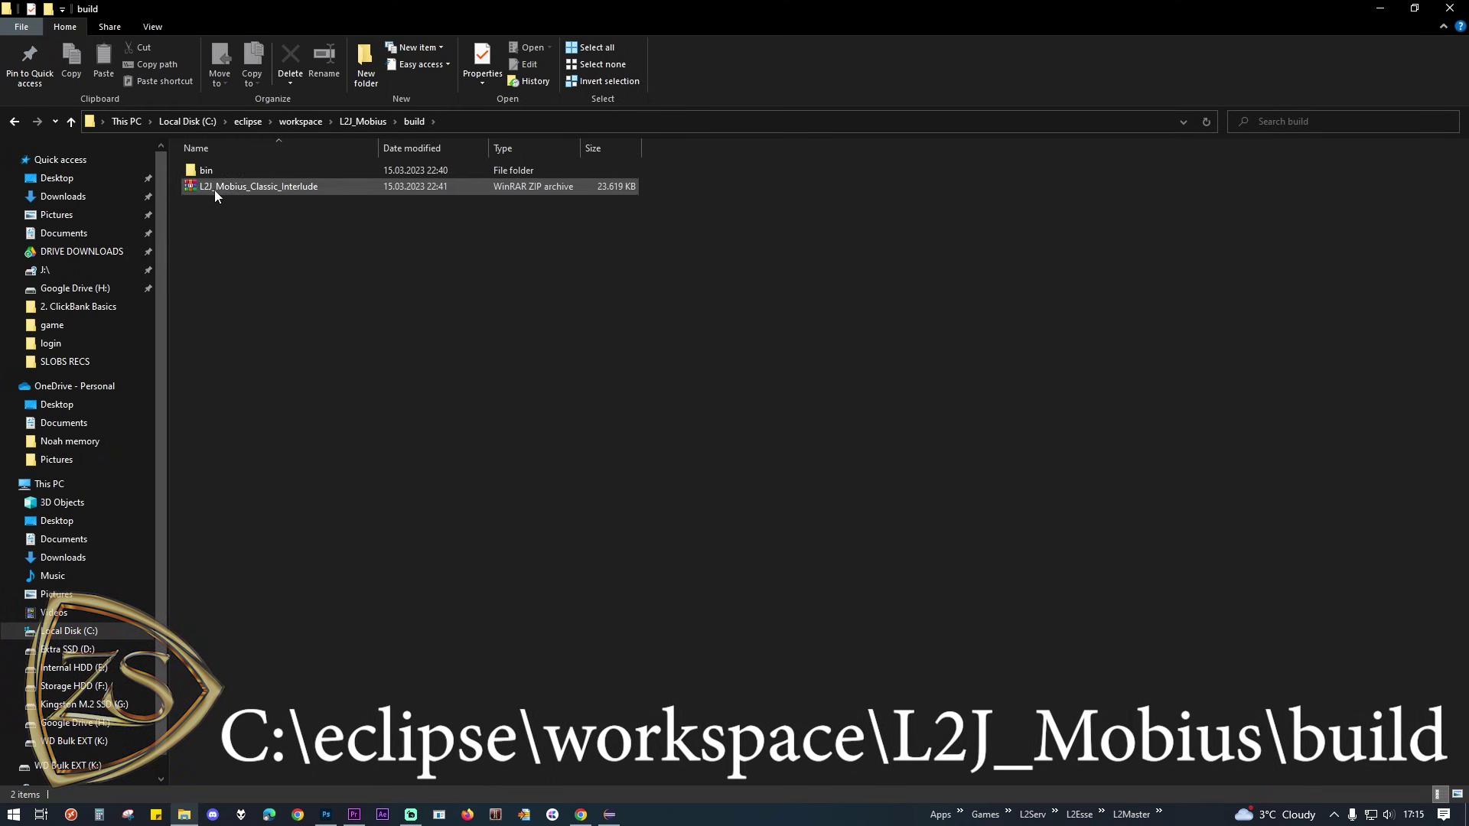
{"action": "left_click", "coordinate": [300, 429]}
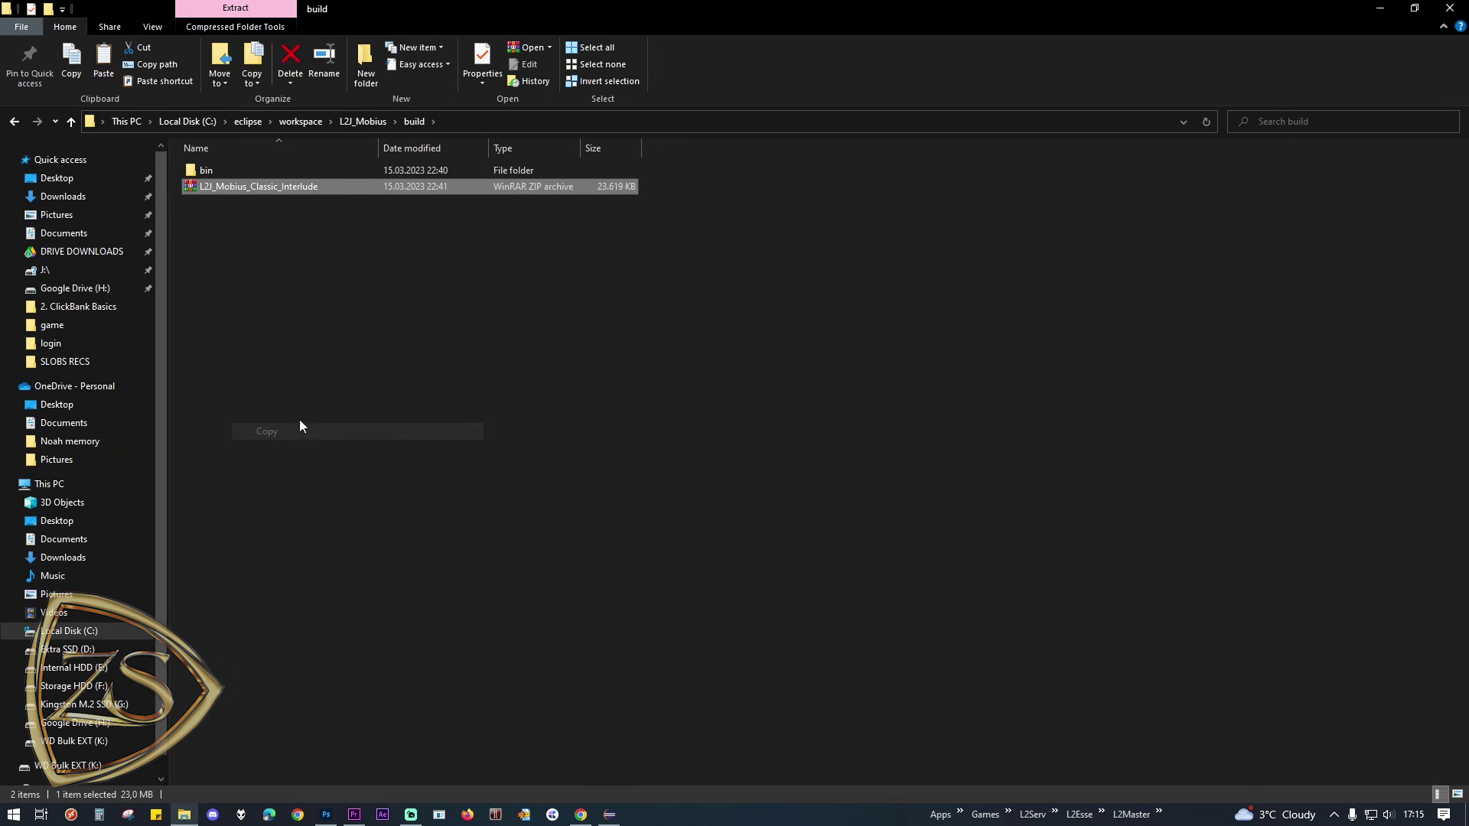
Step: Paste the zip into C:\ with administrator permission, then open the readme maximised
{"action": "left_click", "coordinate": [170, 122]}
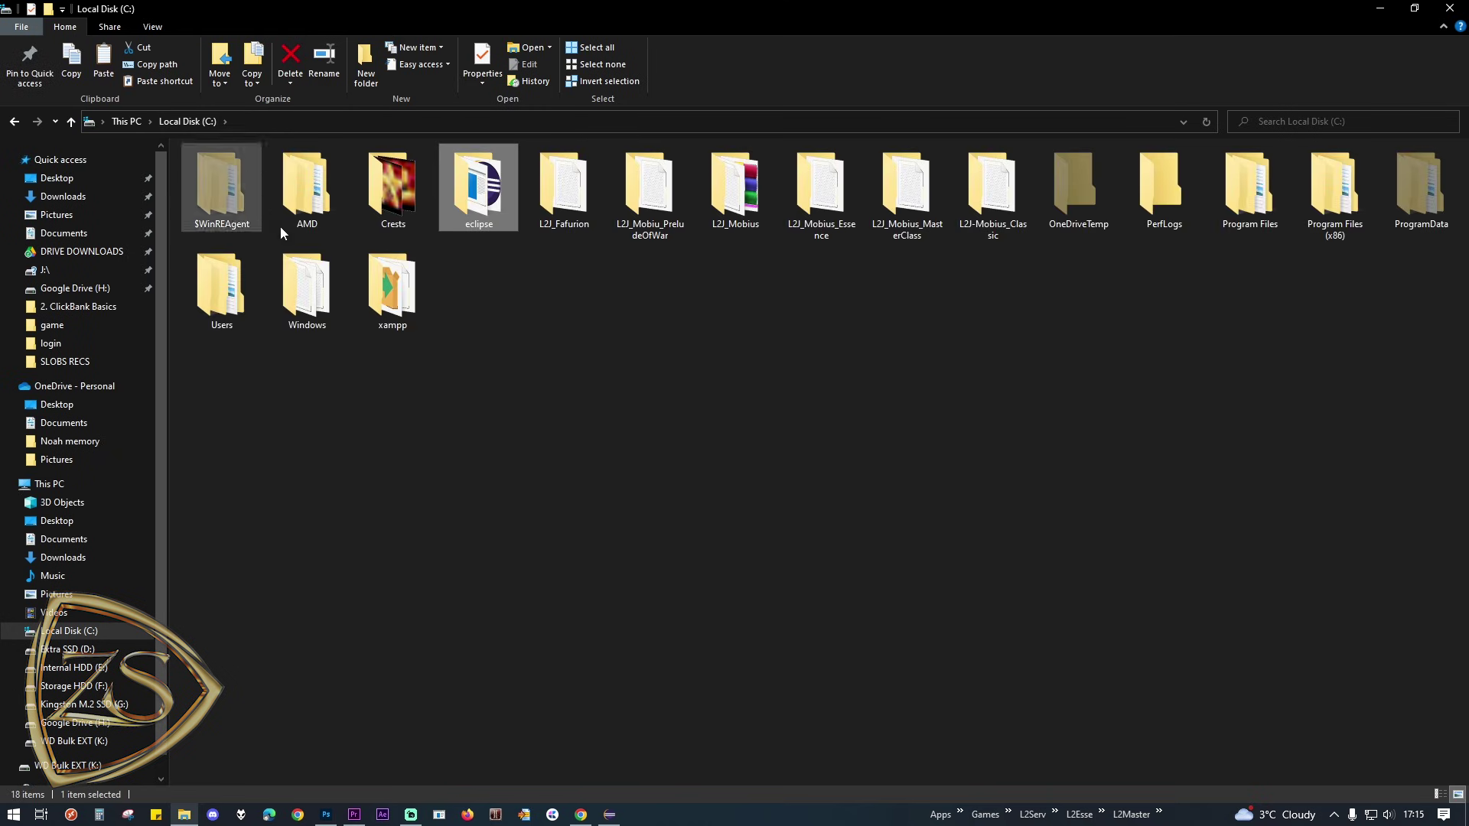
{"action": "right_click", "coordinate": [551, 392]}
{"action": "left_click", "coordinate": [588, 474]}
{"action": "left_click", "coordinate": [689, 309]}
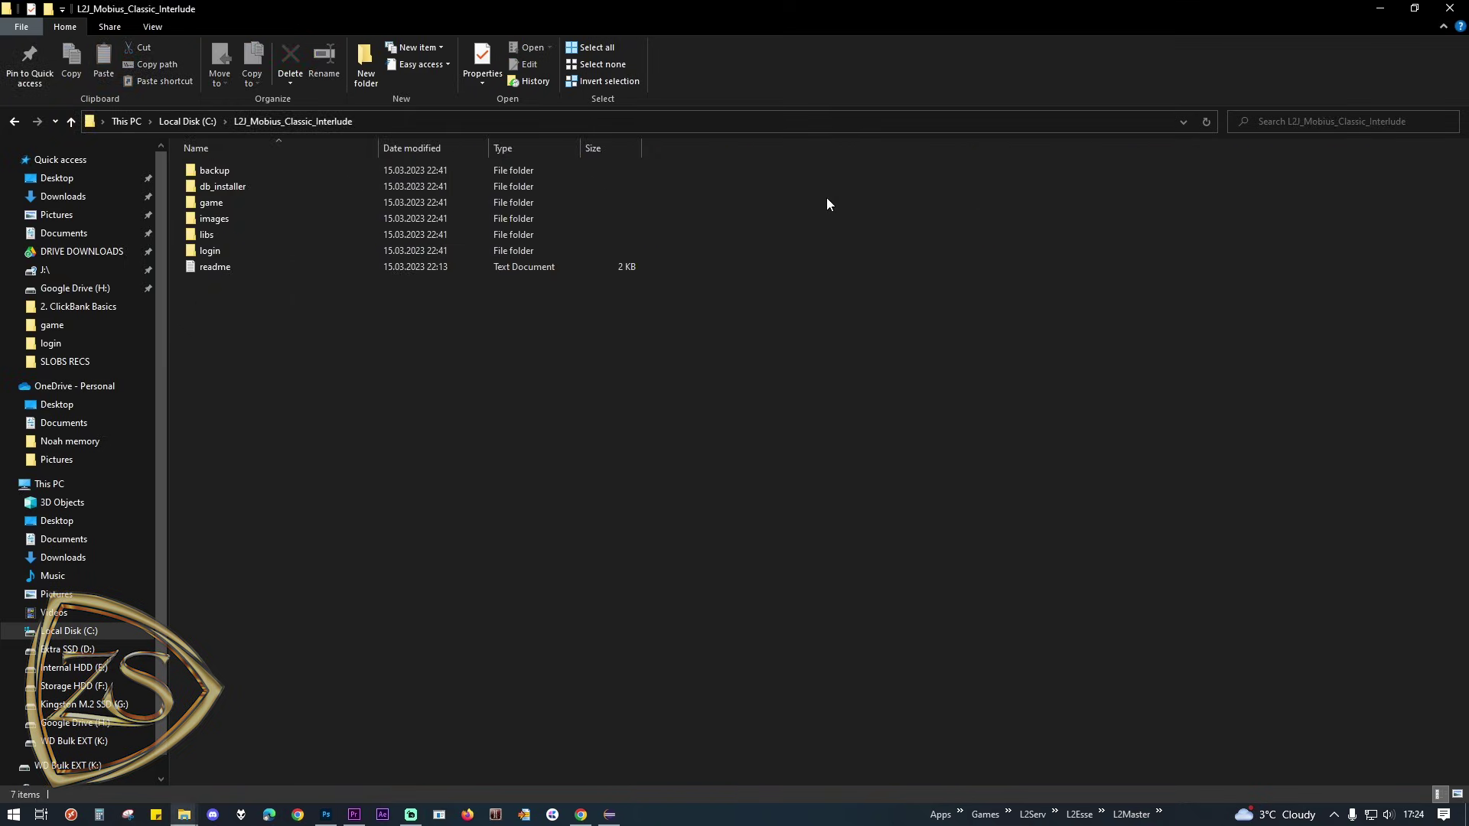
{"action": "double_click", "coordinate": [211, 265]}
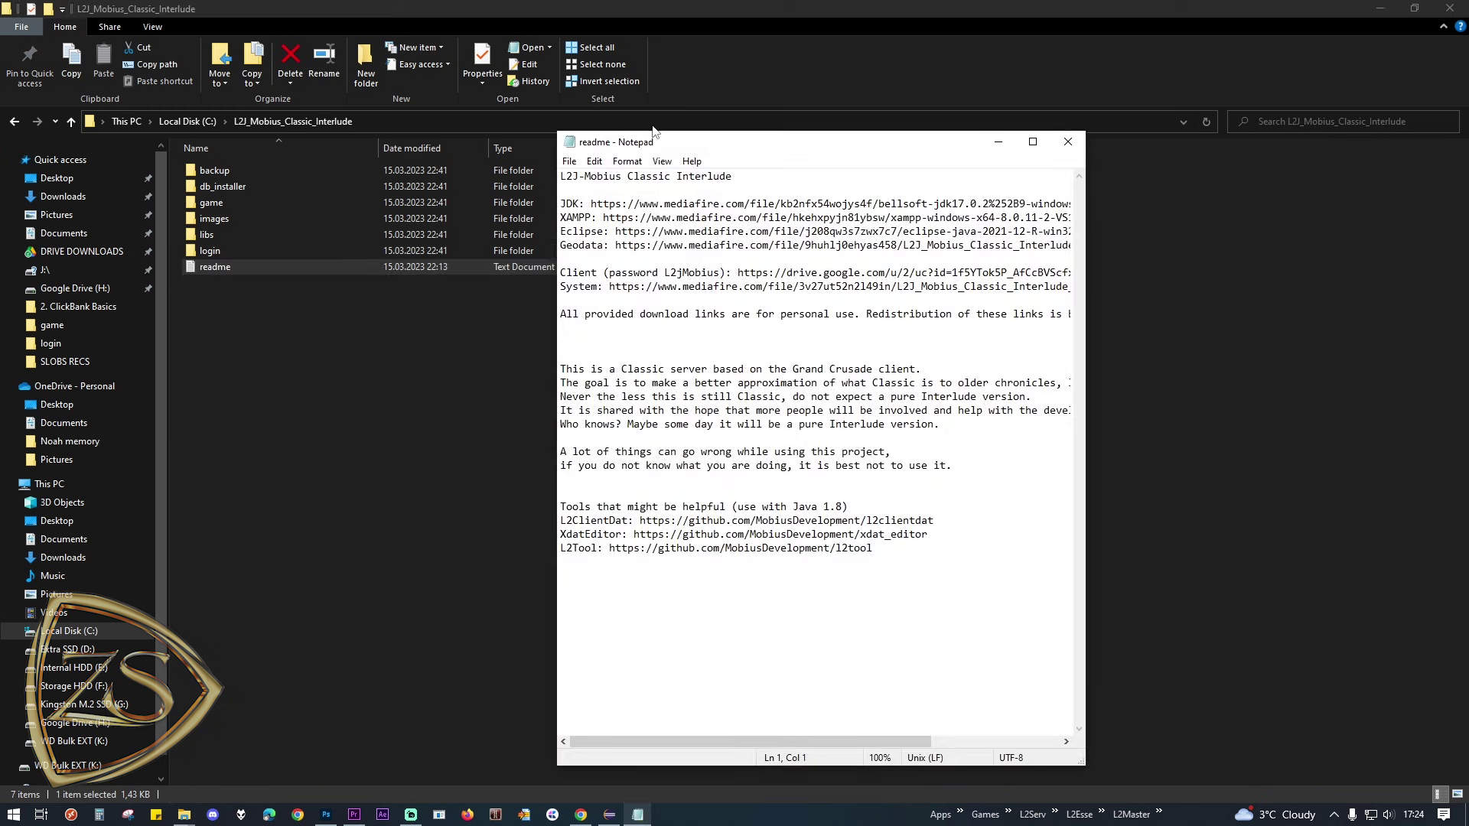
{"action": "double_click", "coordinate": [656, 136]}
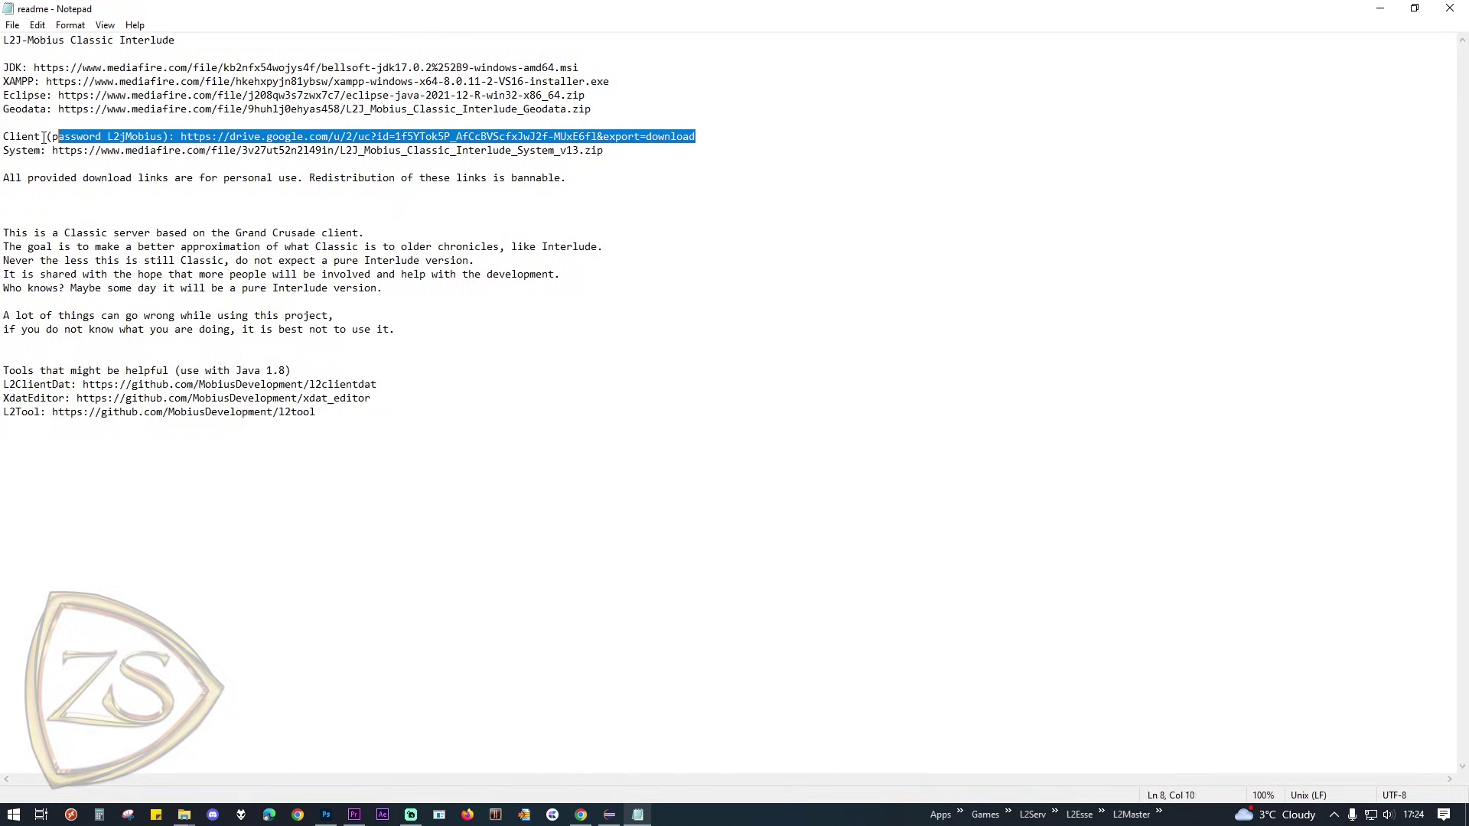
Step: Copy the readme's Client download URL and load it in Firefox
{"action": "left_click_drag", "start_coordinate": [606, 153], "coordinate": [35, 154]}
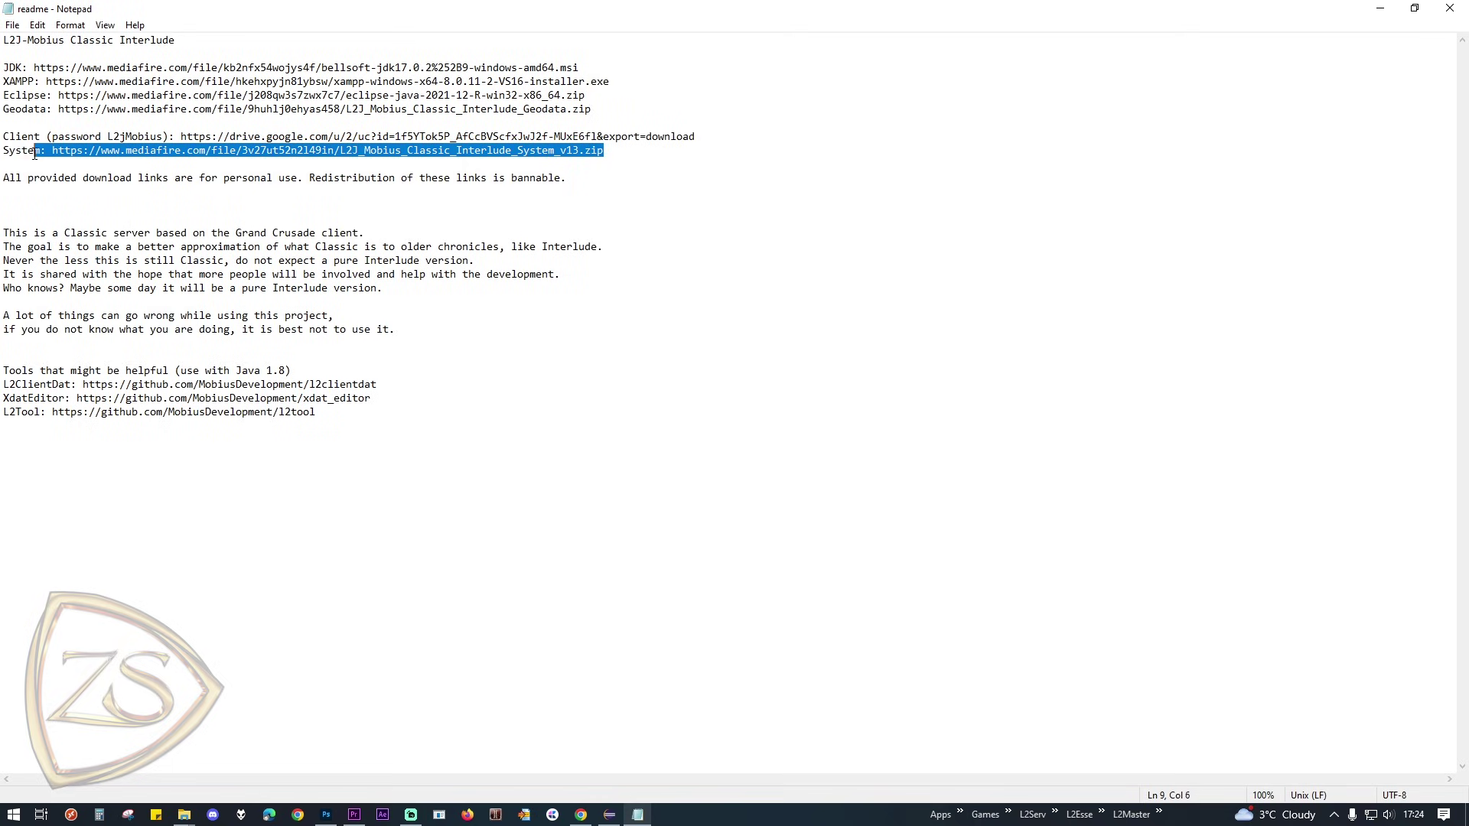
{"action": "left_click", "coordinate": [173, 164]}
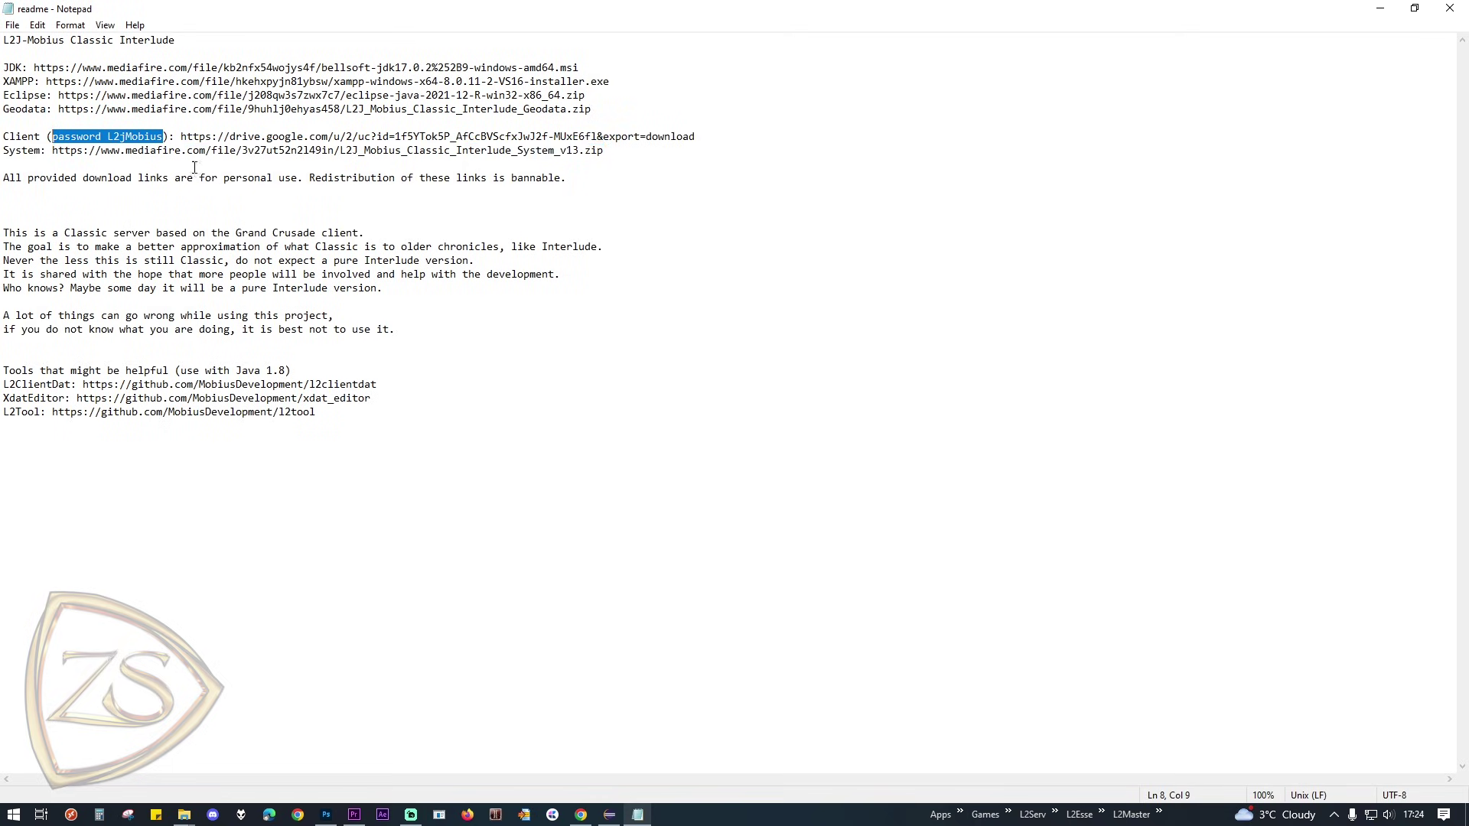
{"action": "left_click_drag", "start_coordinate": [181, 137], "coordinate": [694, 137]}
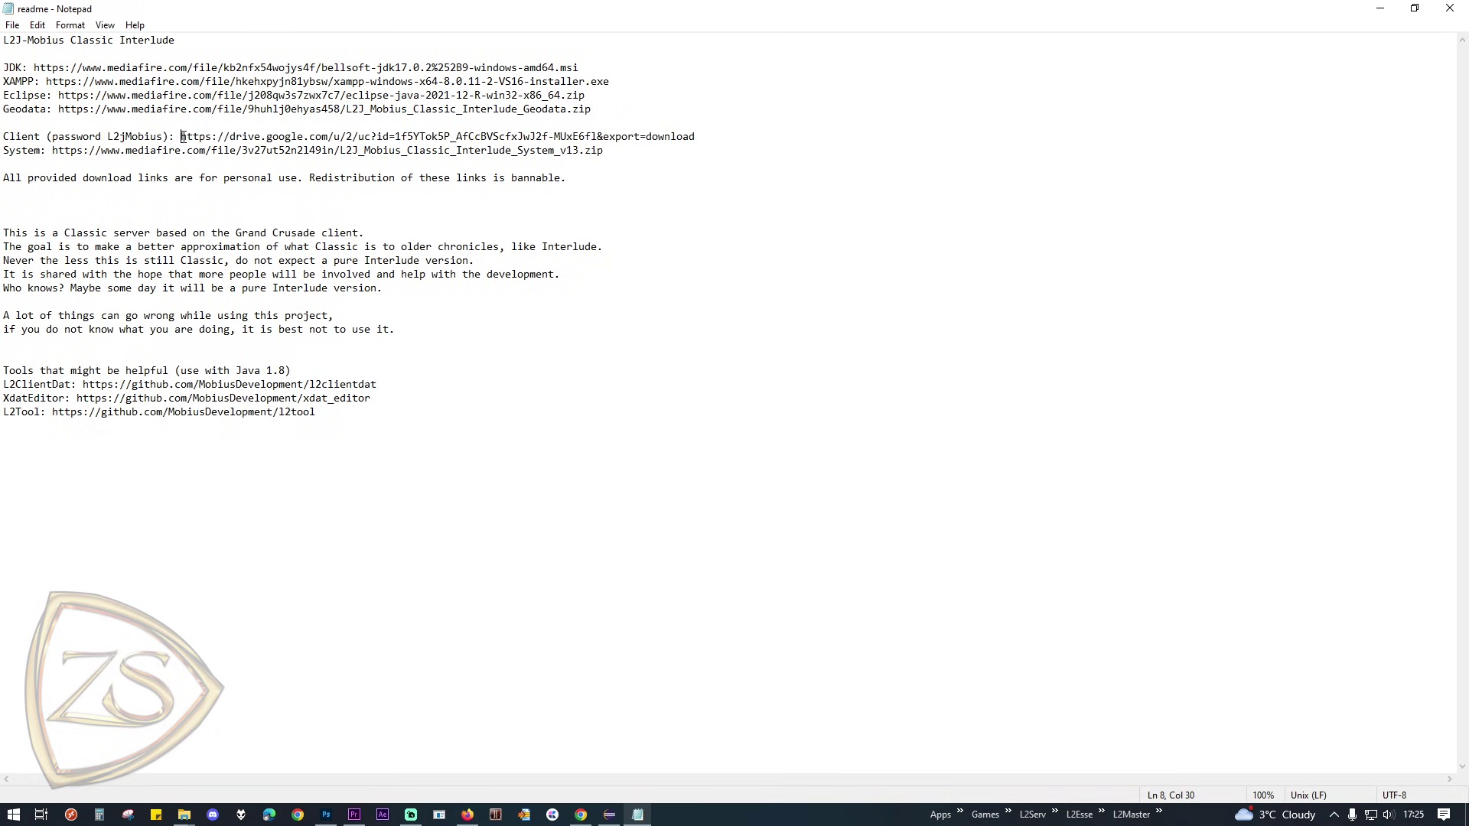
{"action": "left_click_drag", "start_coordinate": [182, 136], "coordinate": [666, 133]}
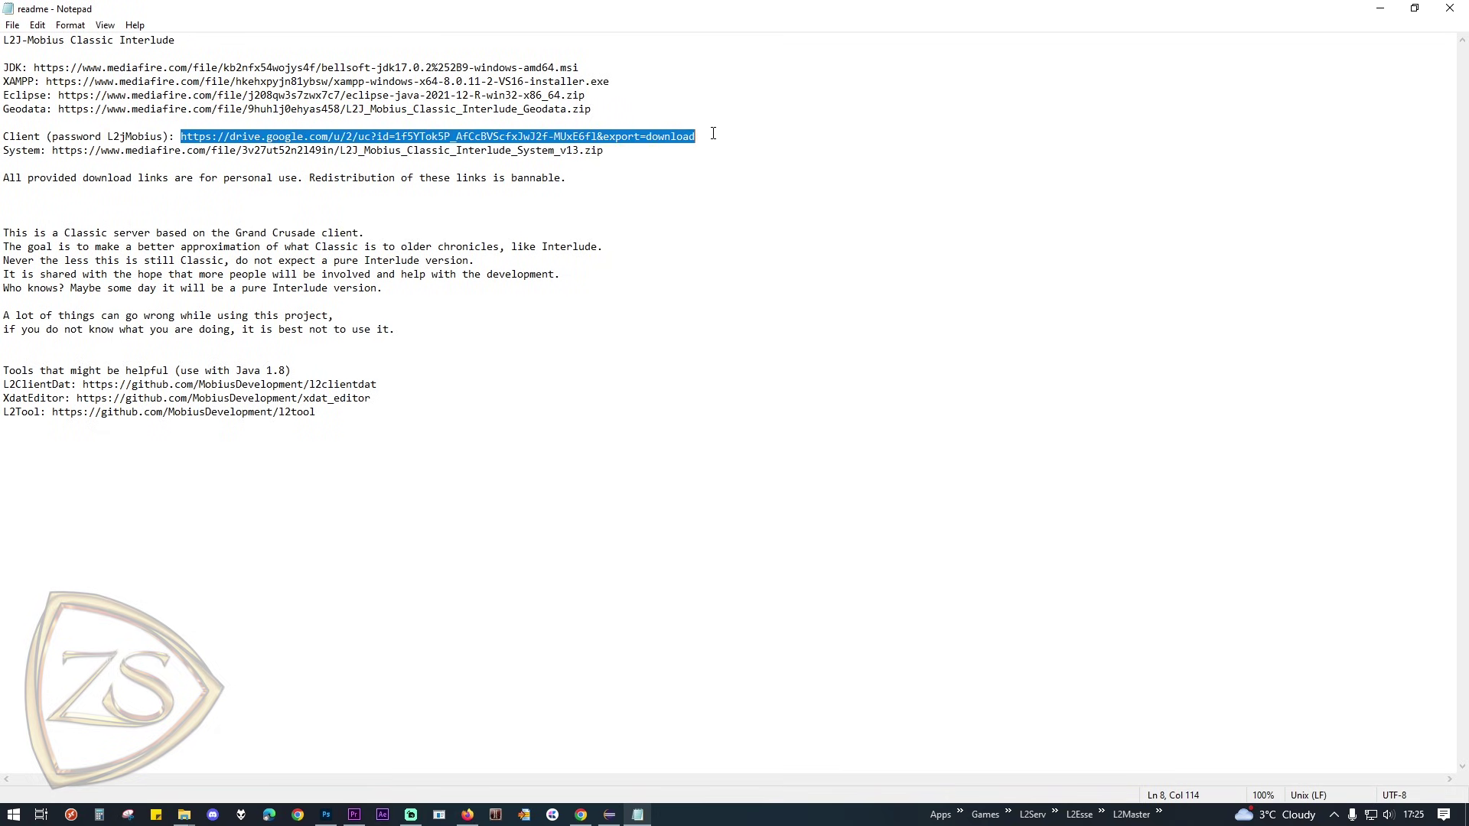
{"action": "left_click", "coordinate": [467, 814]}
{"action": "key", "text": "ctrl+v"}
{"action": "key", "text": "Return"}
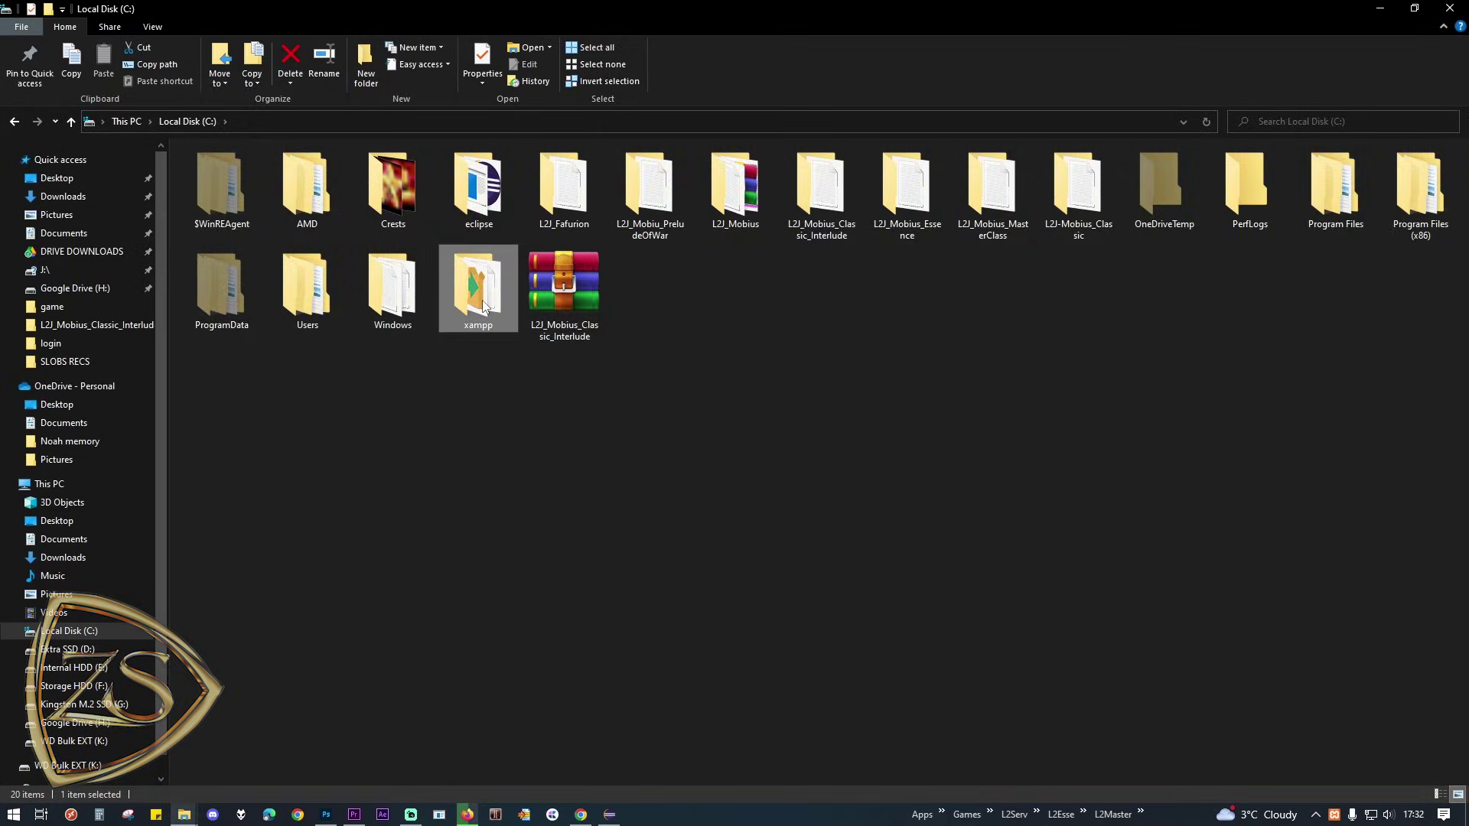
Step: Launch xampp-control from C:\xampp, start Apache and MySQL, and minimise the panel
{"action": "double_click", "coordinate": [481, 300]}
{"action": "scroll", "coordinate": [255, 581], "scroll_direction": "down", "scroll_amount": 1}
{"action": "double_click", "coordinate": [231, 762]}
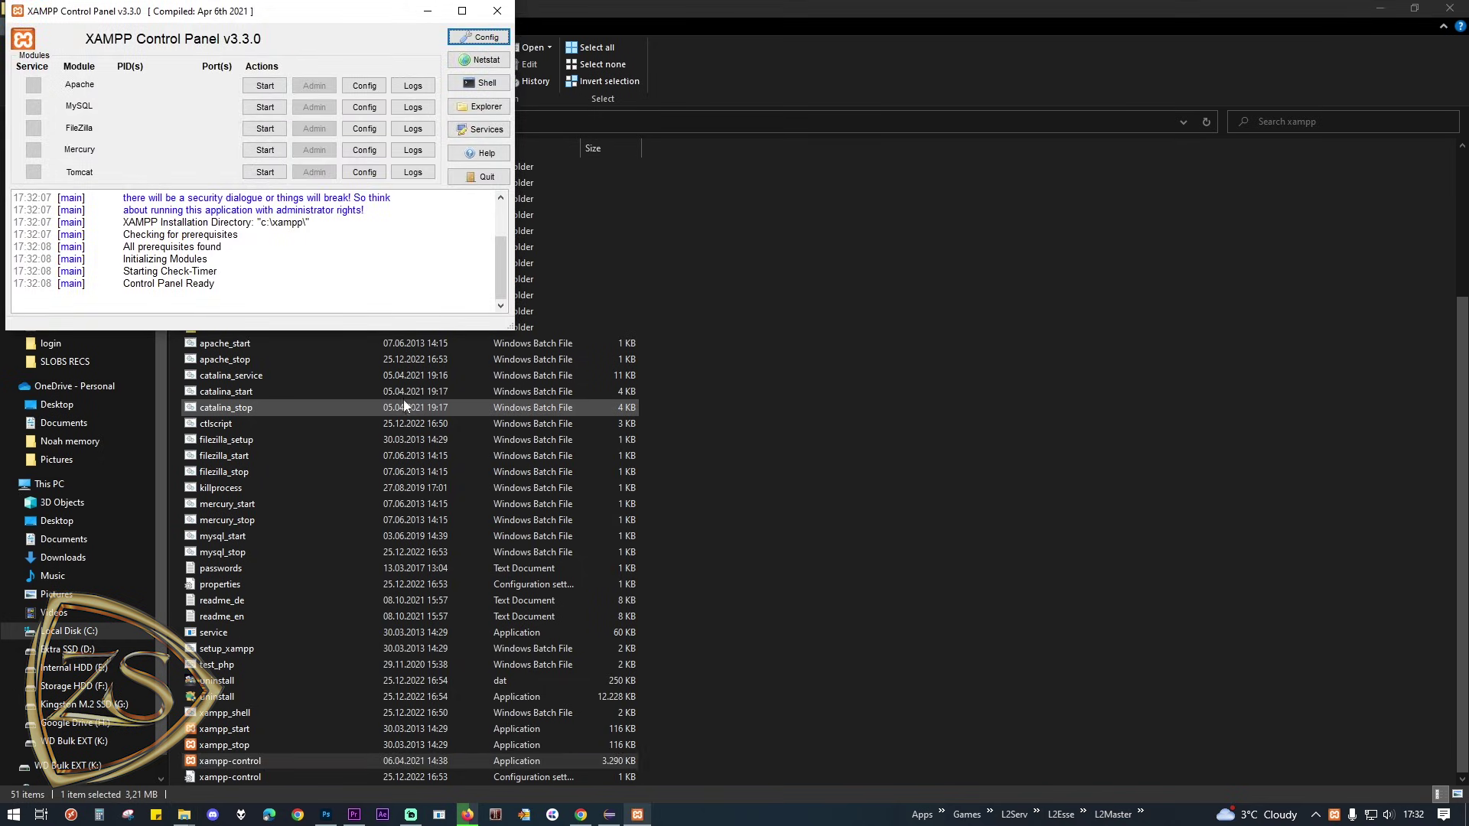
{"action": "left_click", "coordinate": [271, 88]}
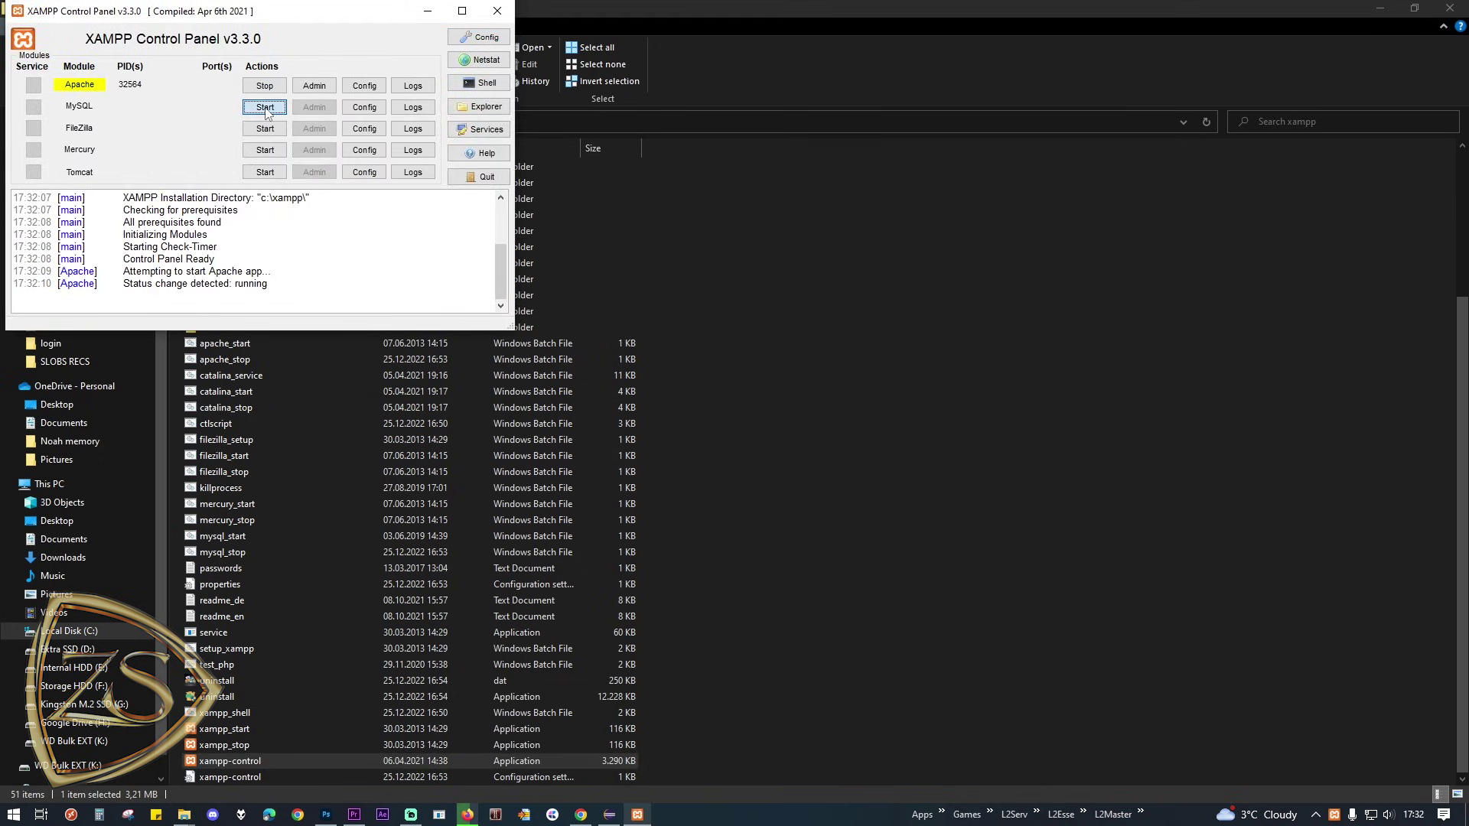
{"action": "left_click", "coordinate": [265, 108]}
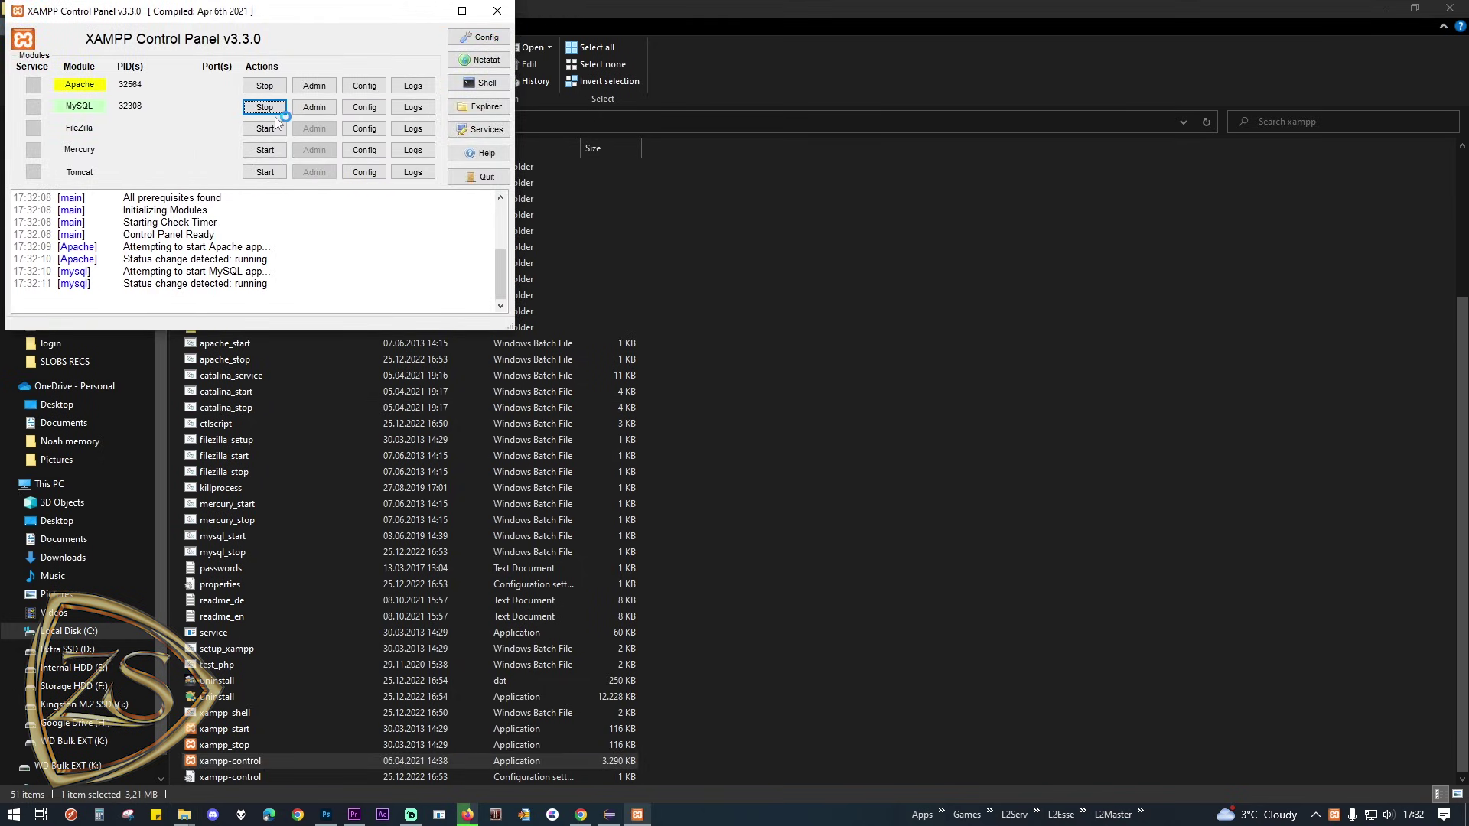
{"action": "left_click", "coordinate": [429, 12]}
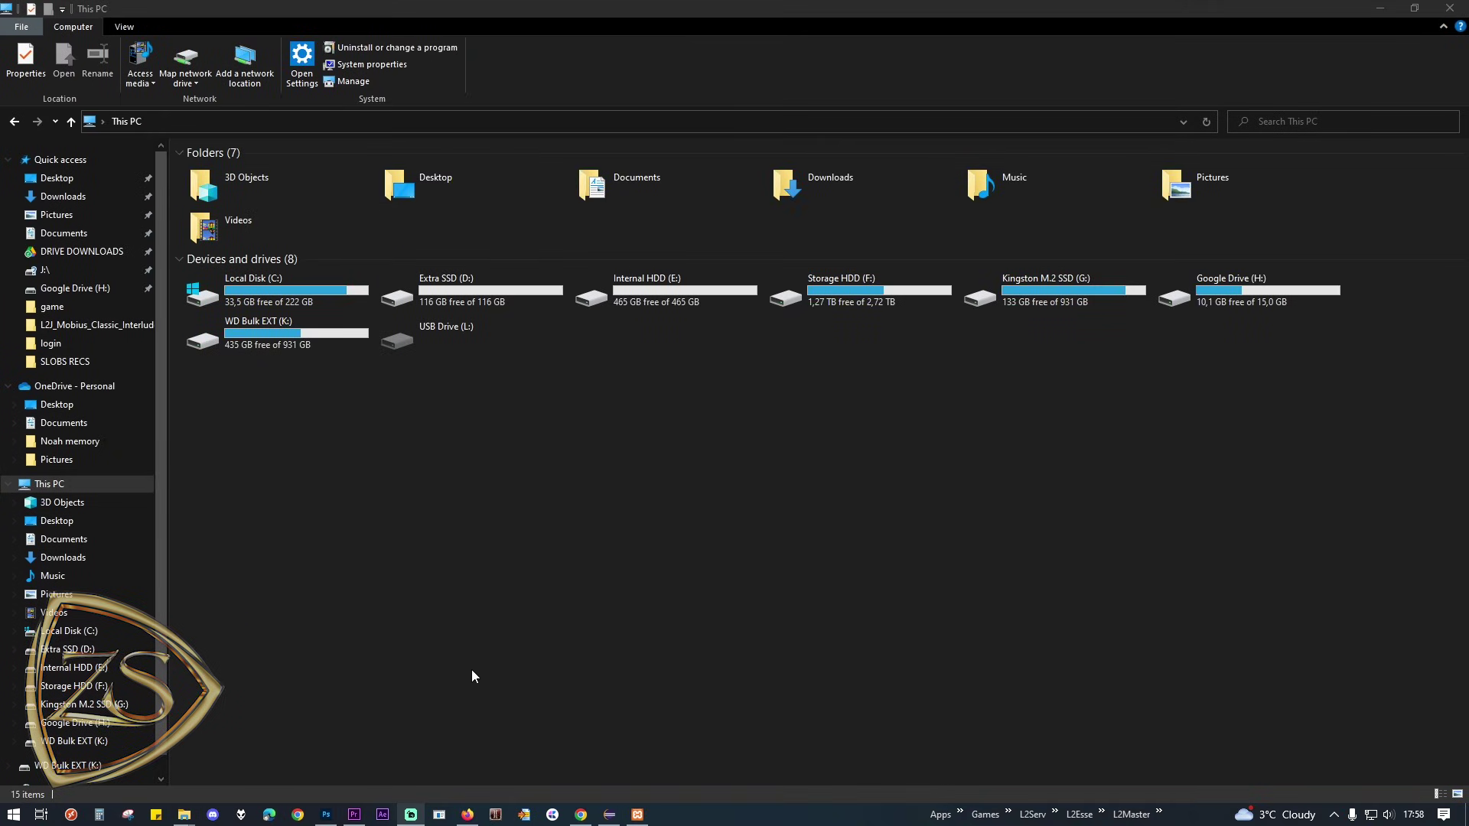
Step: Open C:\L2J_Mobius_Classic_Interlude\db_installer, sort by Type, and run Database_Installer_LS
{"action": "double_click", "coordinate": [309, 292]}
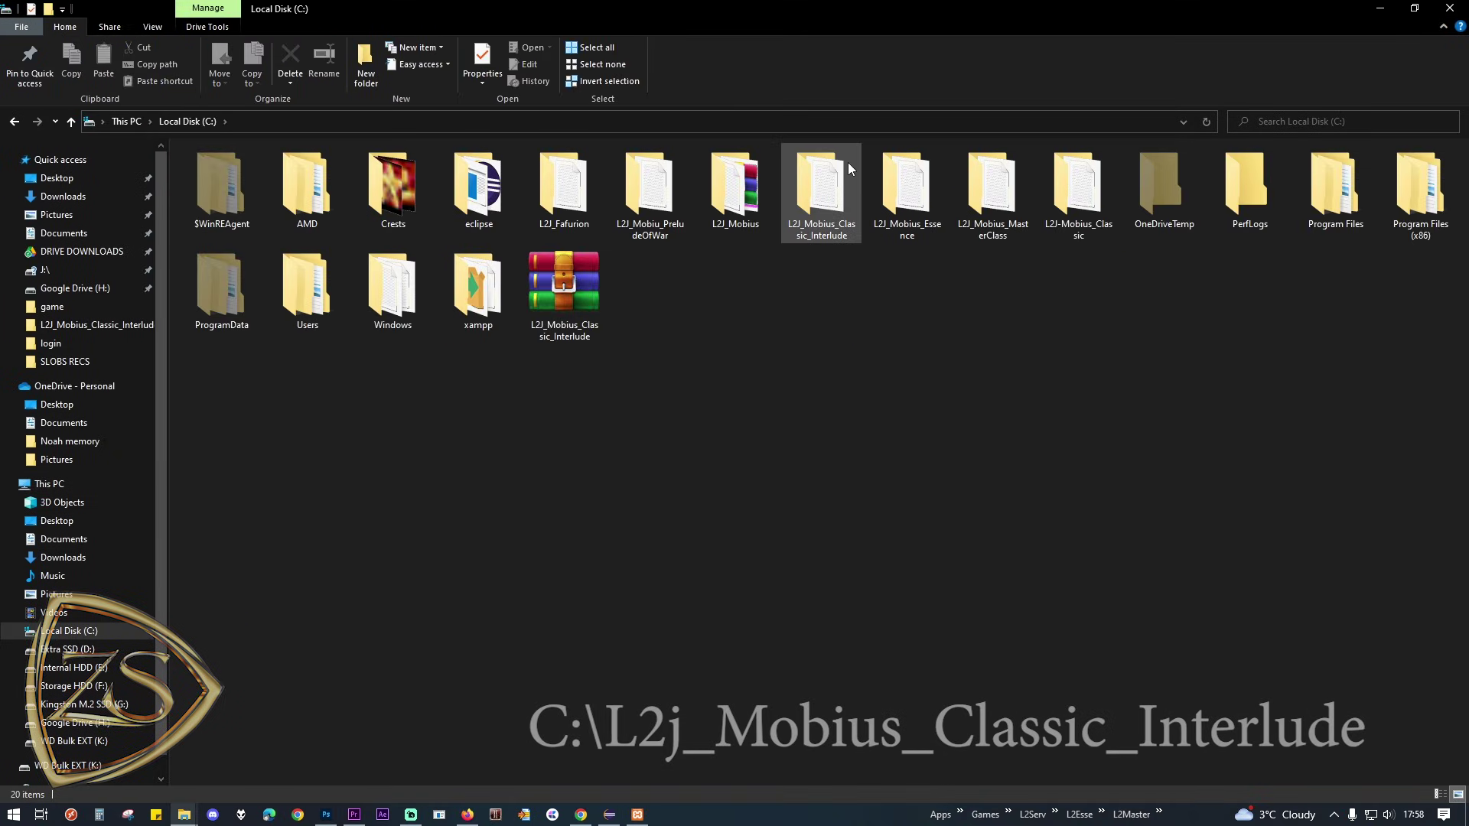
{"action": "double_click", "coordinate": [848, 162]}
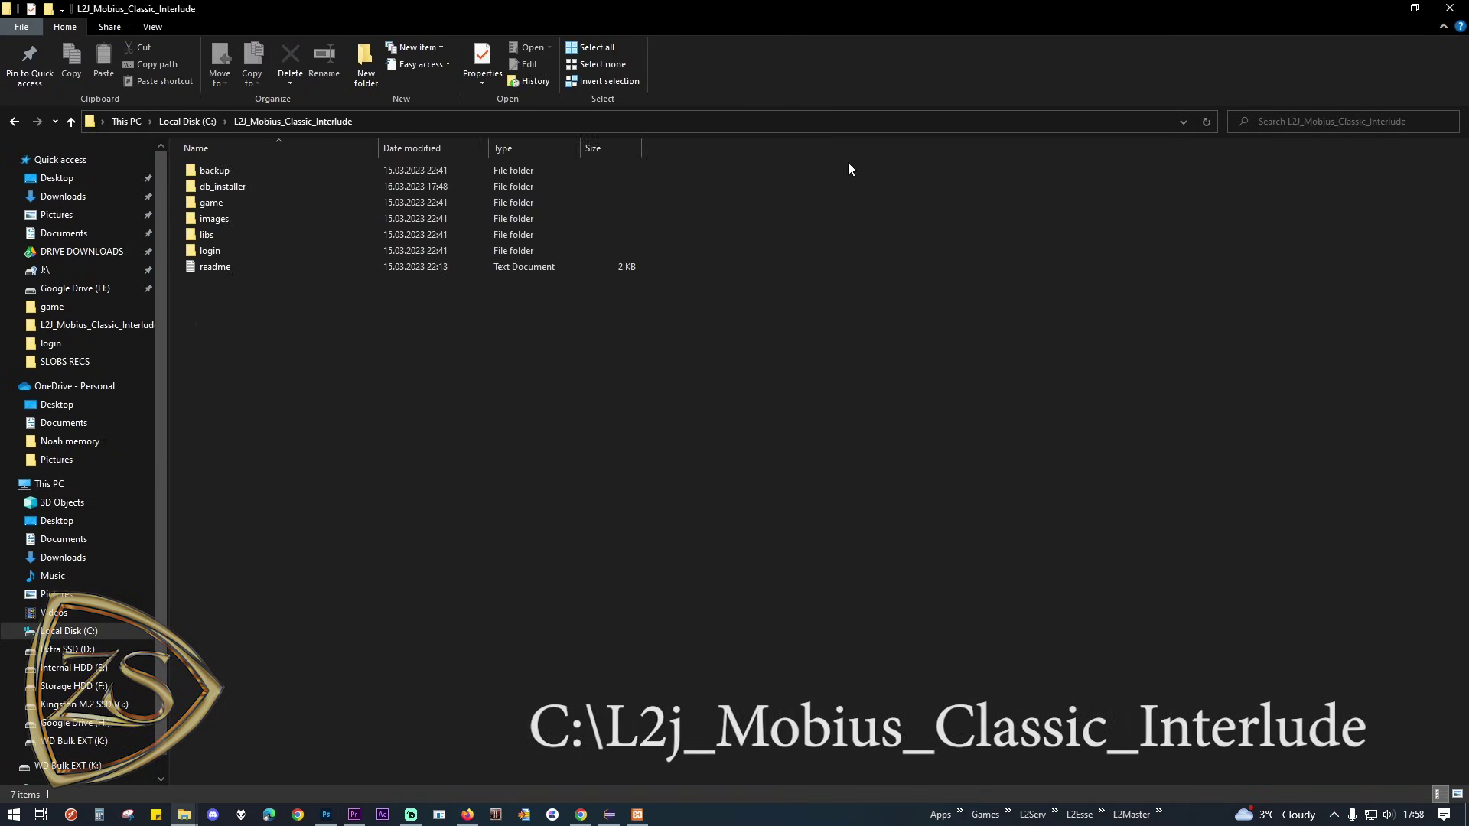
{"action": "double_click", "coordinate": [284, 180]}
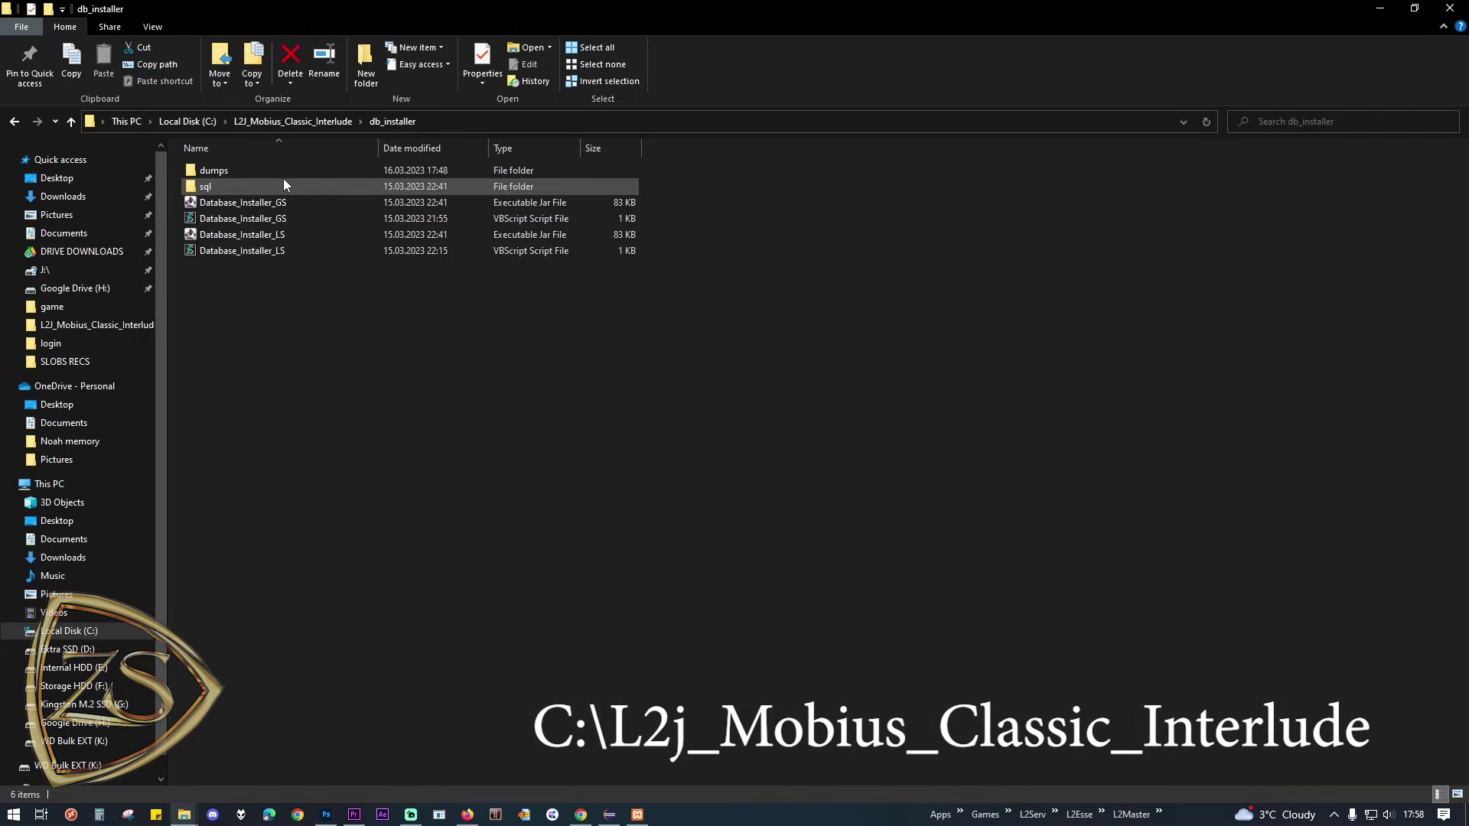
{"action": "left_click", "coordinate": [553, 147]}
{"action": "left_click", "coordinate": [553, 148]}
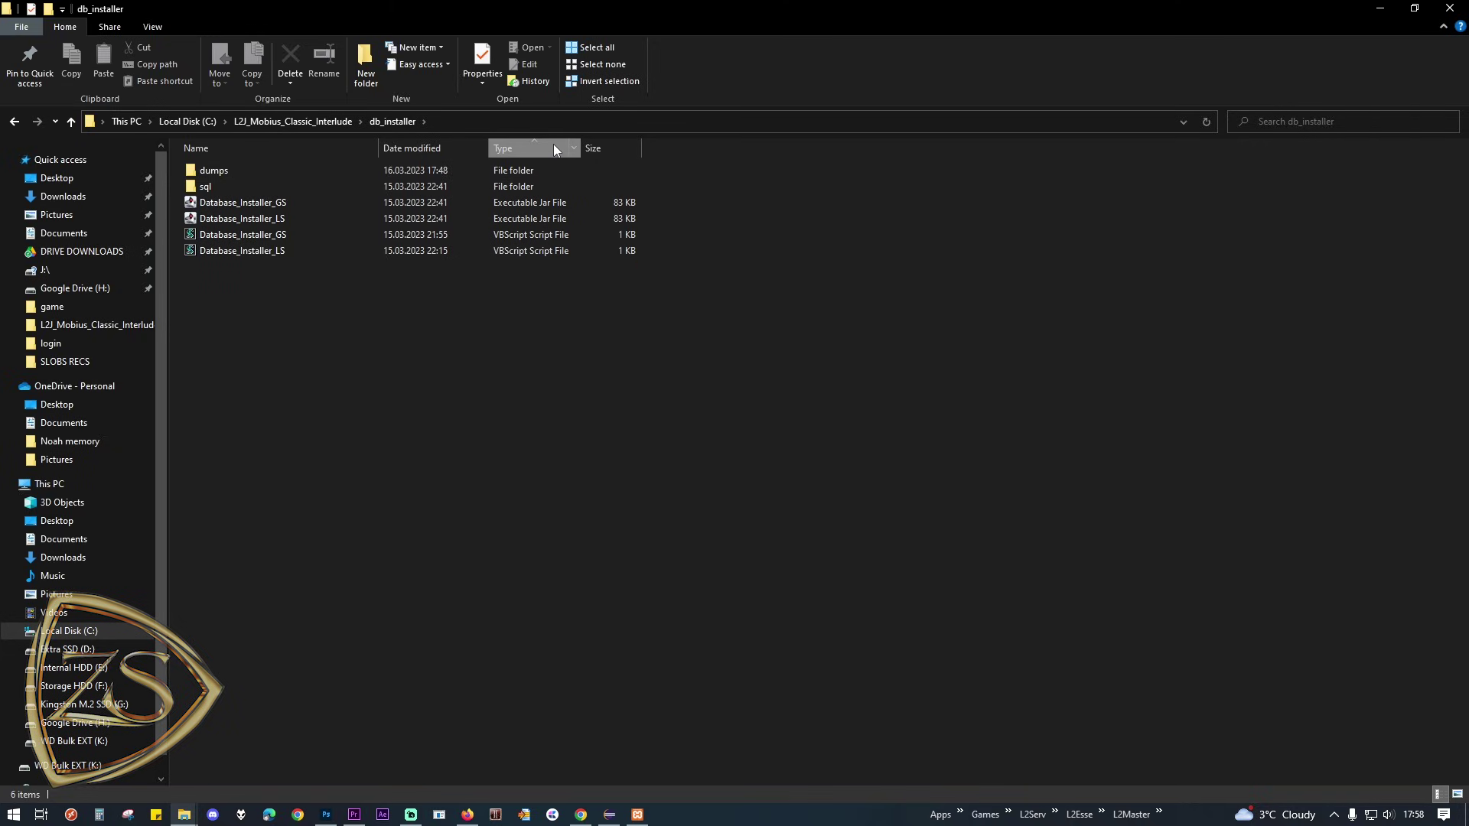
{"action": "left_click", "coordinate": [529, 202]}
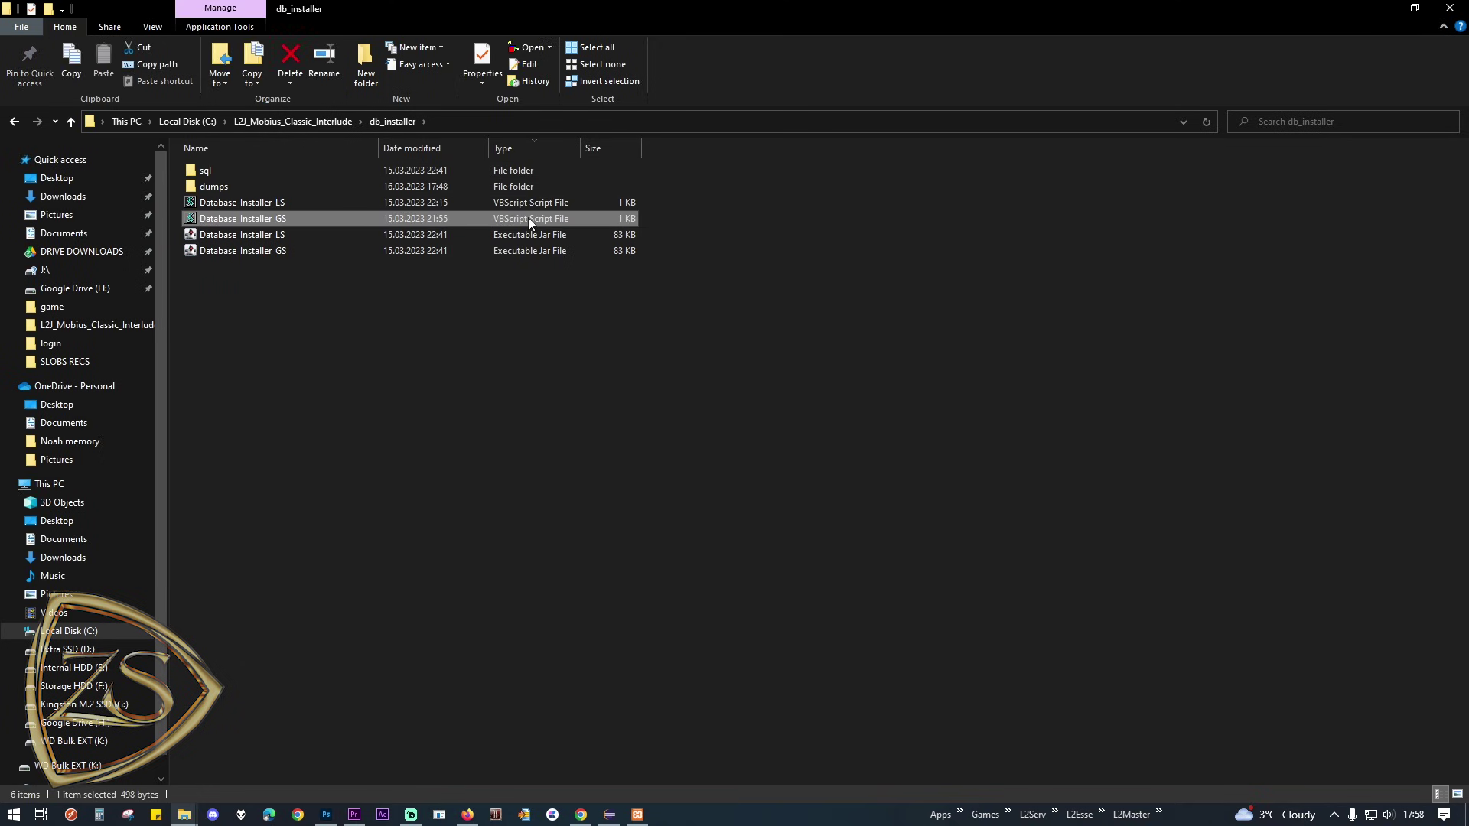
{"action": "left_click", "coordinate": [511, 221]}
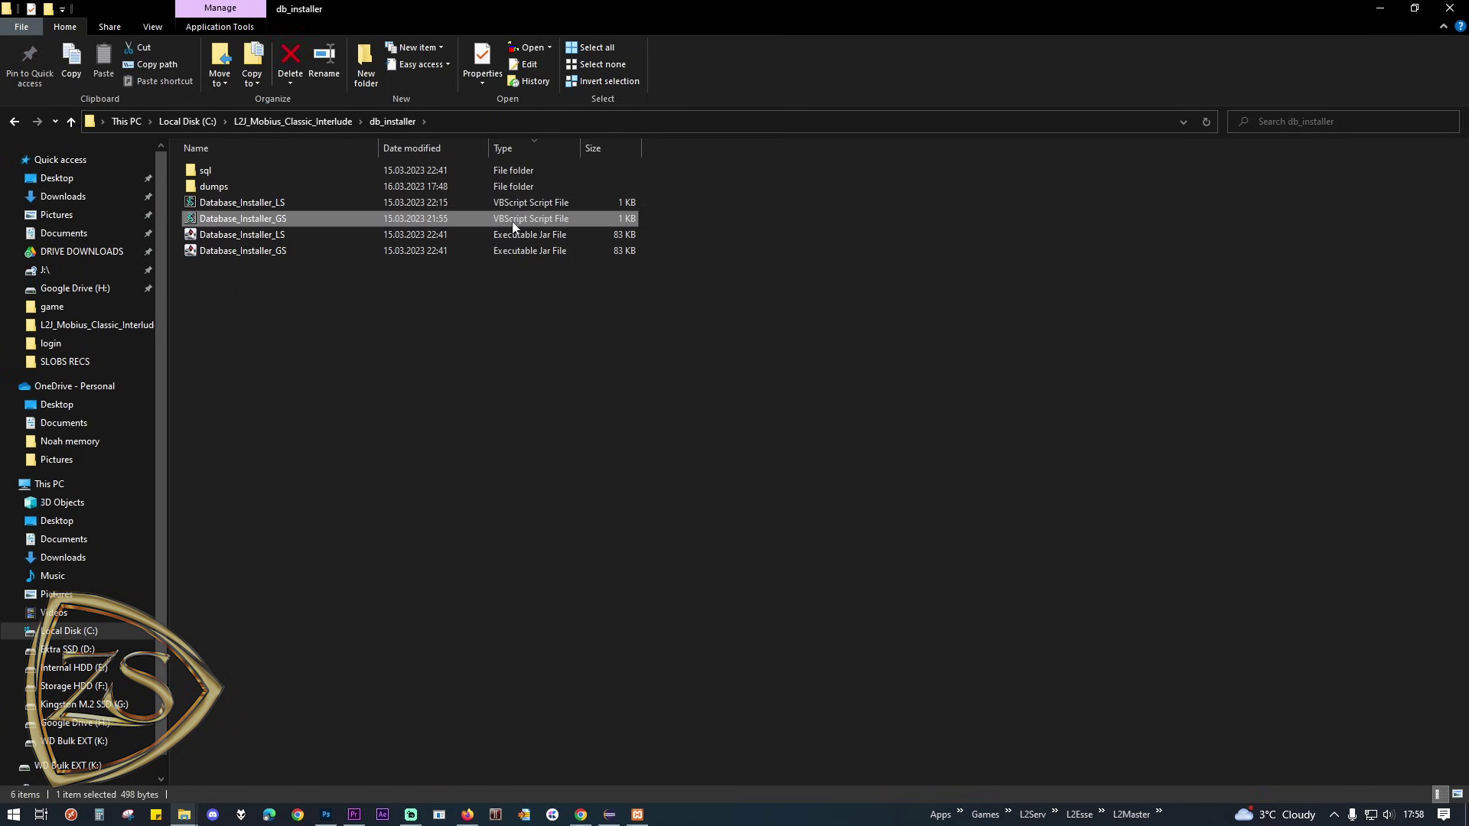
{"action": "double_click", "coordinate": [283, 208]}
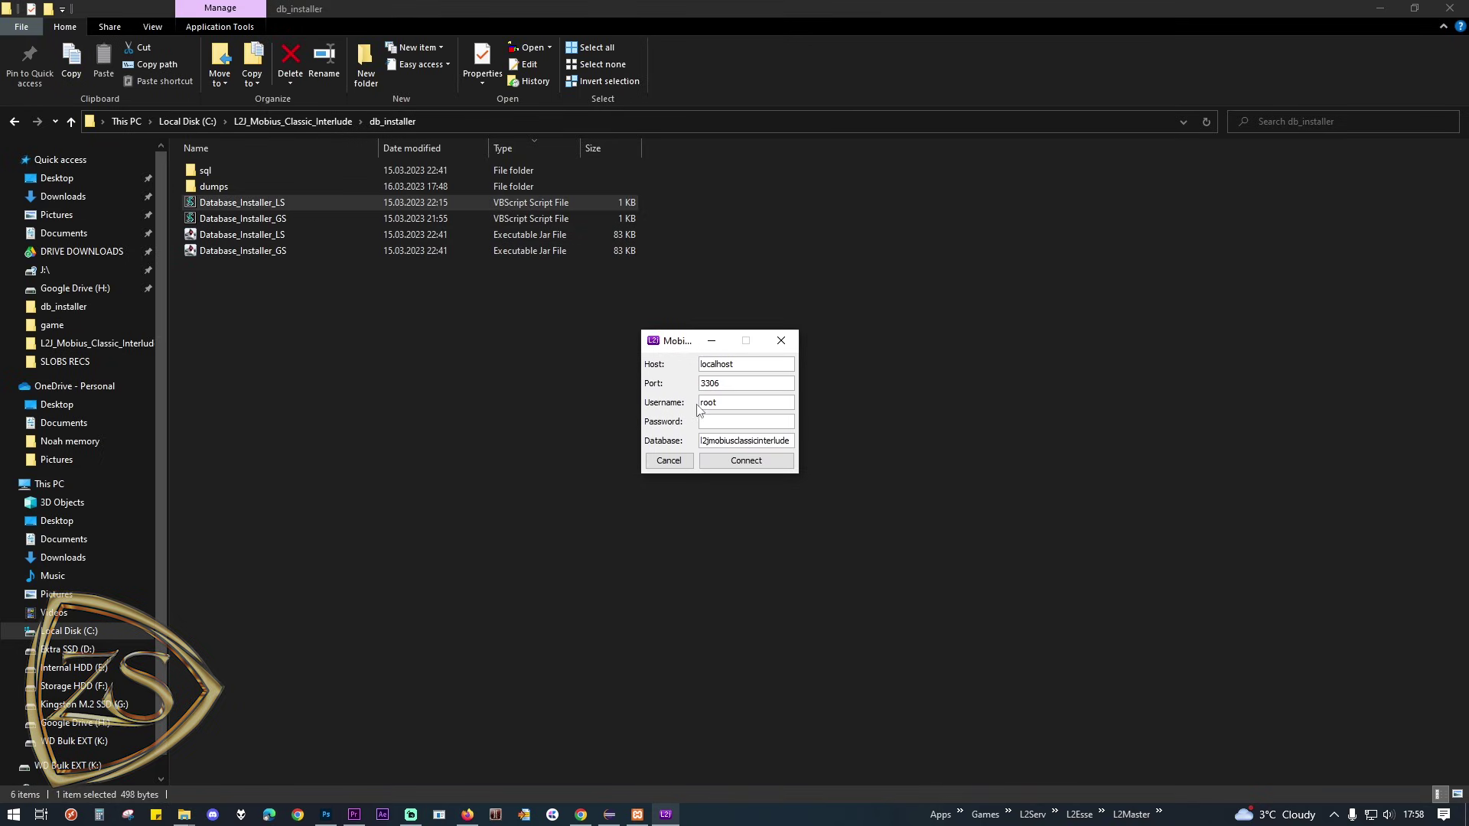
Step: Connect and install the login server database, then the game server database via Database_Installer_GS
{"action": "left_click", "coordinate": [748, 461]}
{"action": "left_click", "coordinate": [714, 425]}
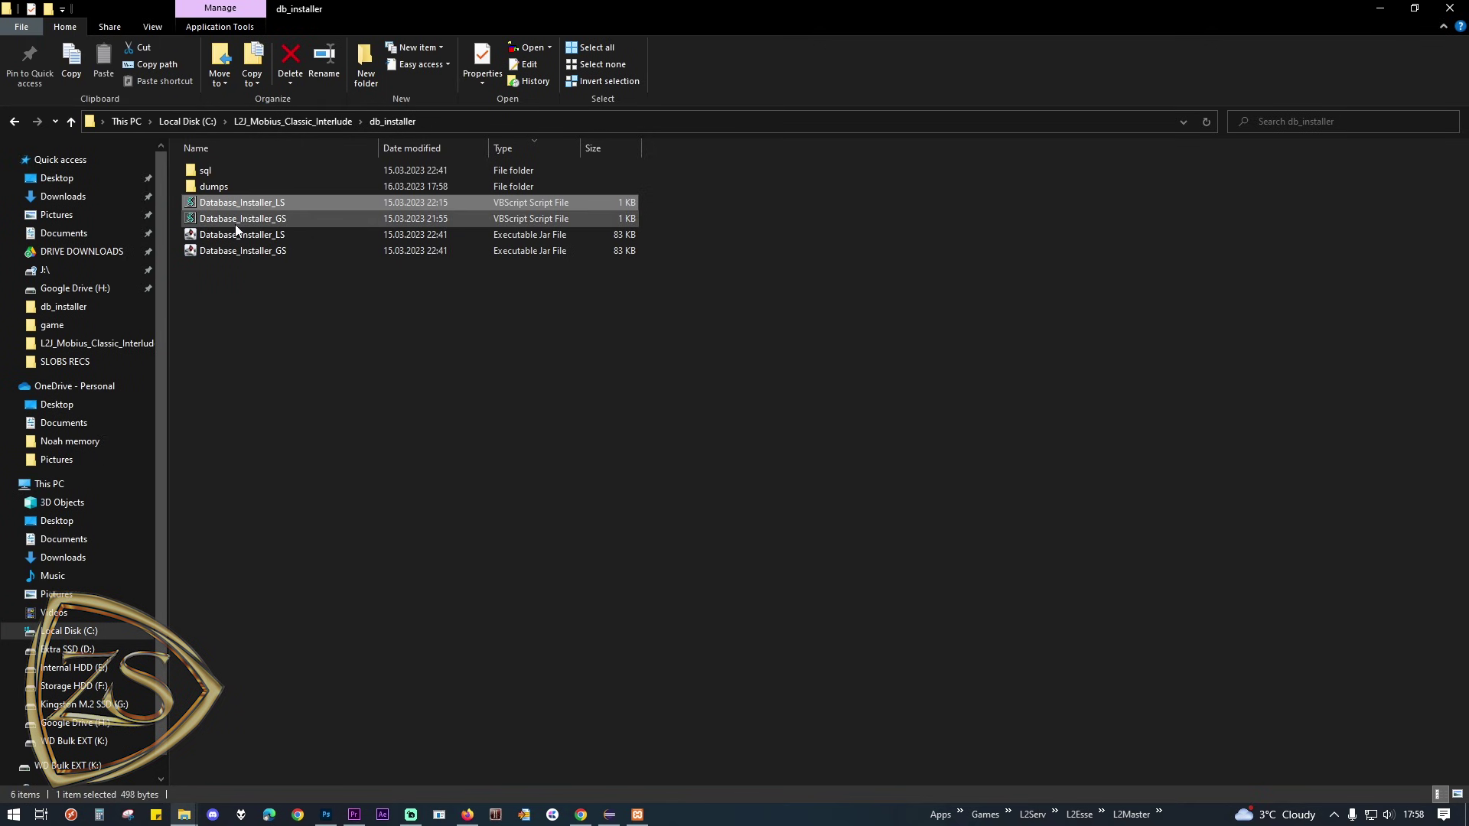
{"action": "double_click", "coordinate": [235, 220]}
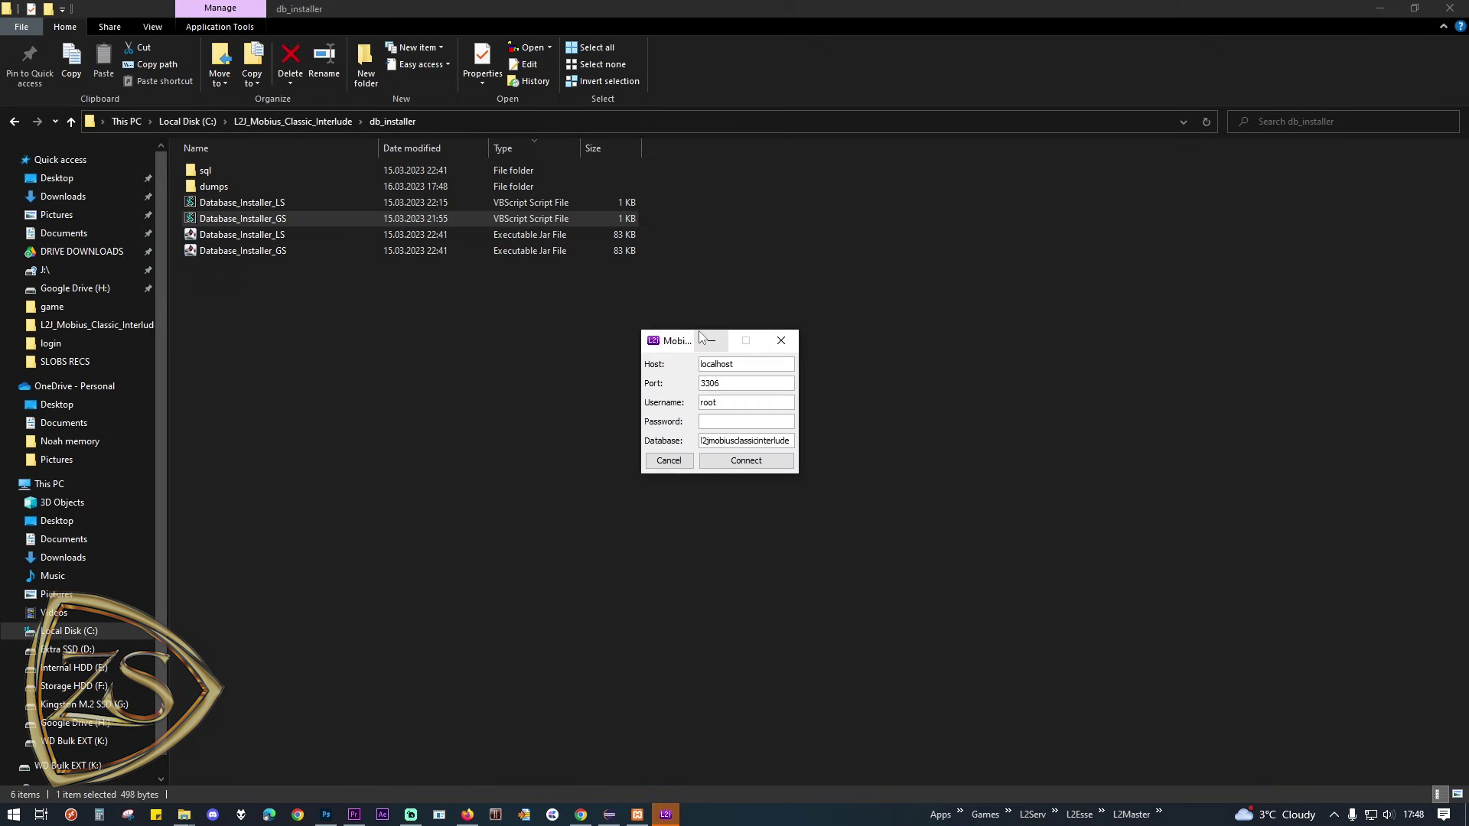
{"action": "left_click", "coordinate": [739, 460]}
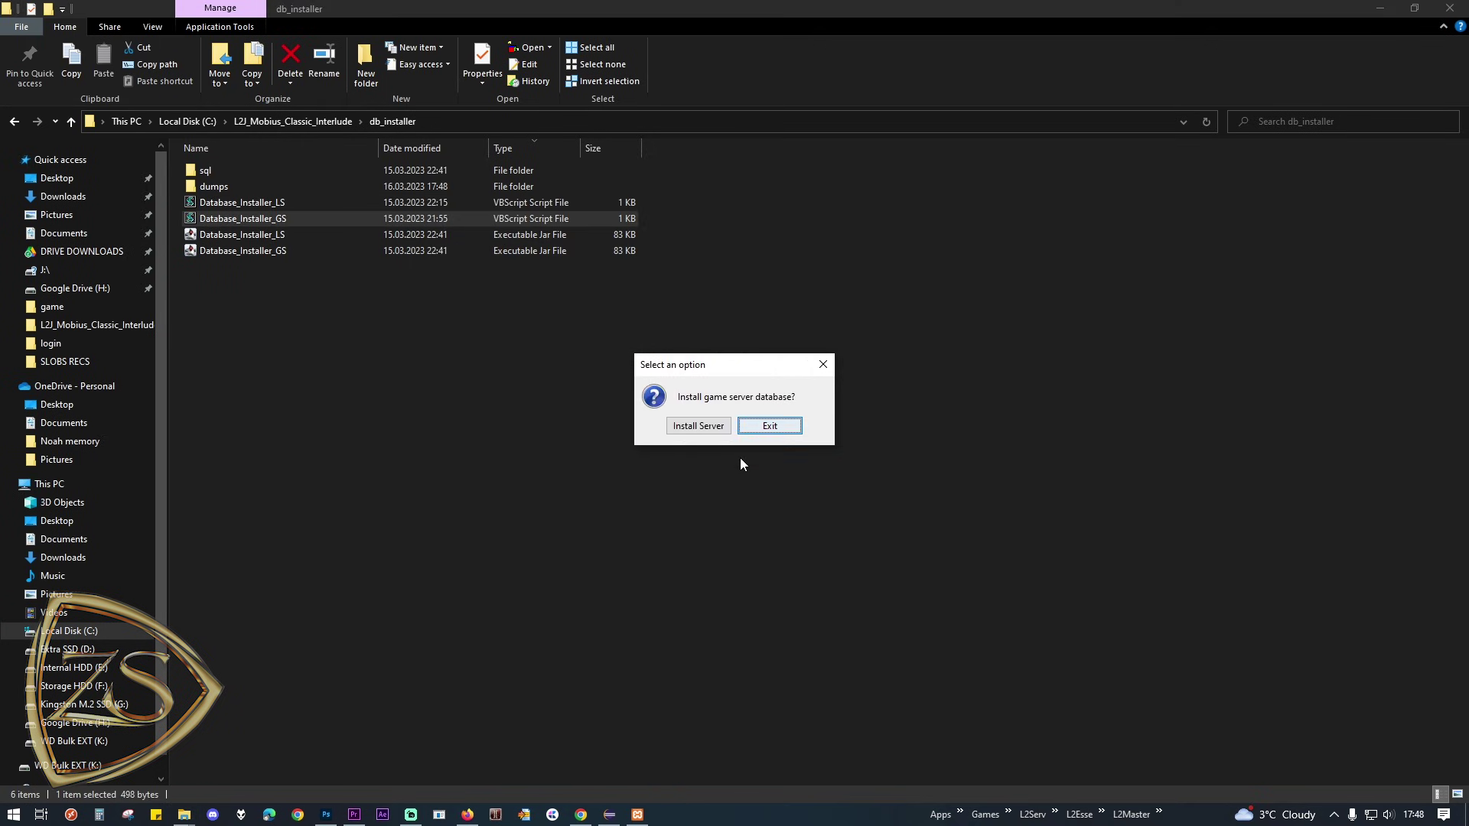
{"action": "left_click", "coordinate": [713, 427]}
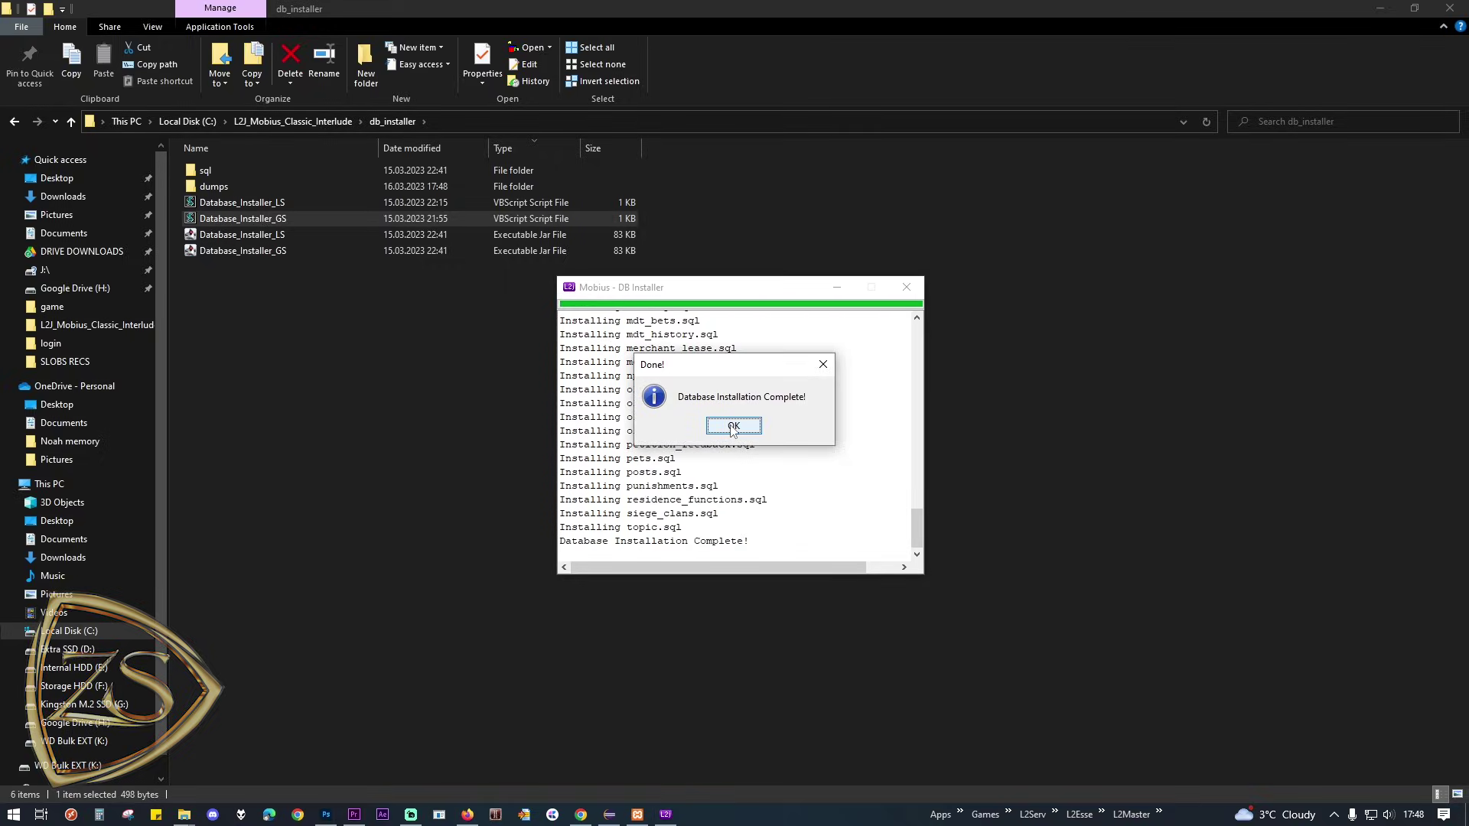
{"action": "left_click", "coordinate": [747, 423]}
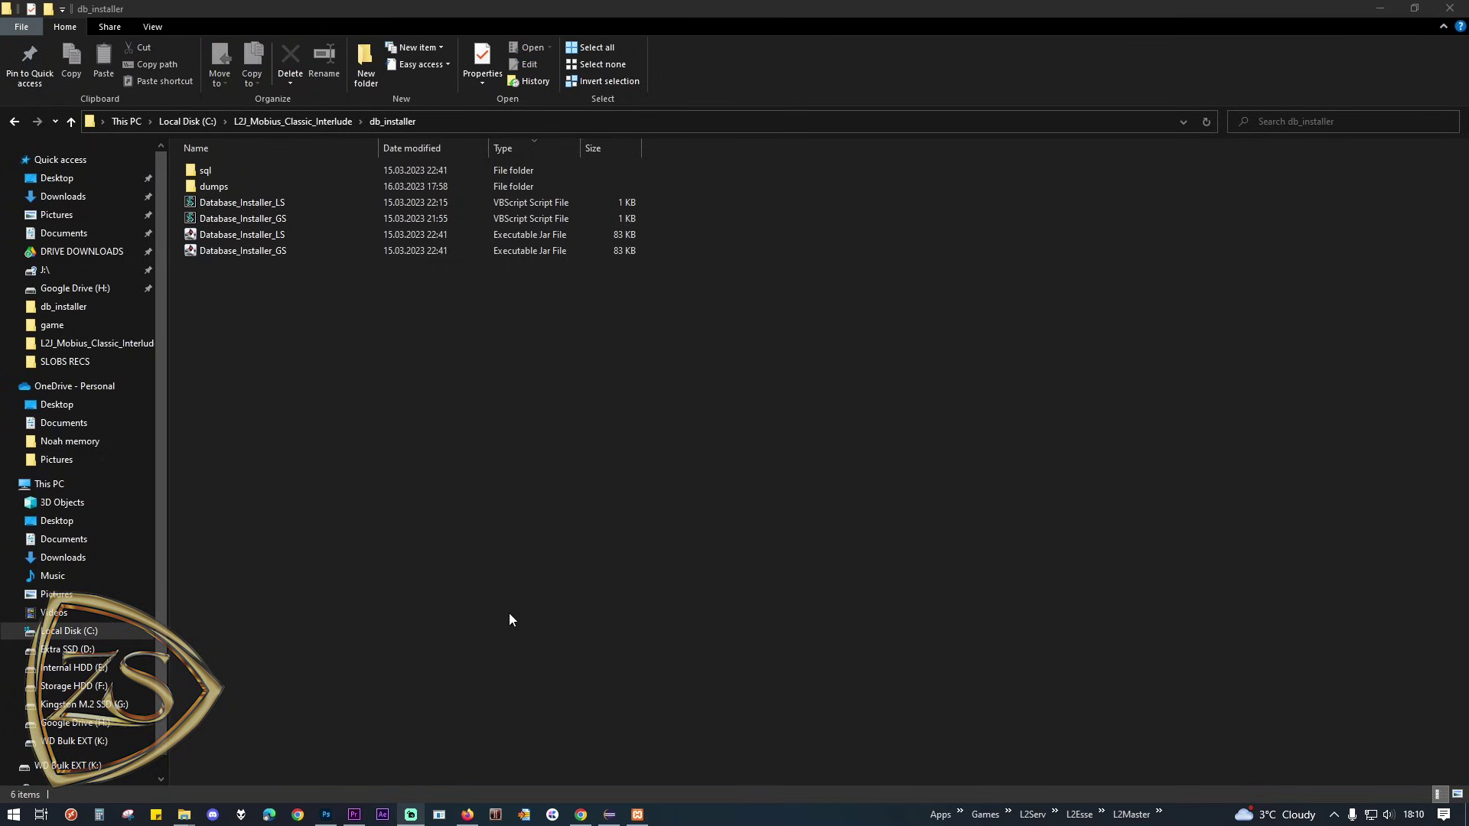
{"action": "left_click", "coordinate": [510, 618]}
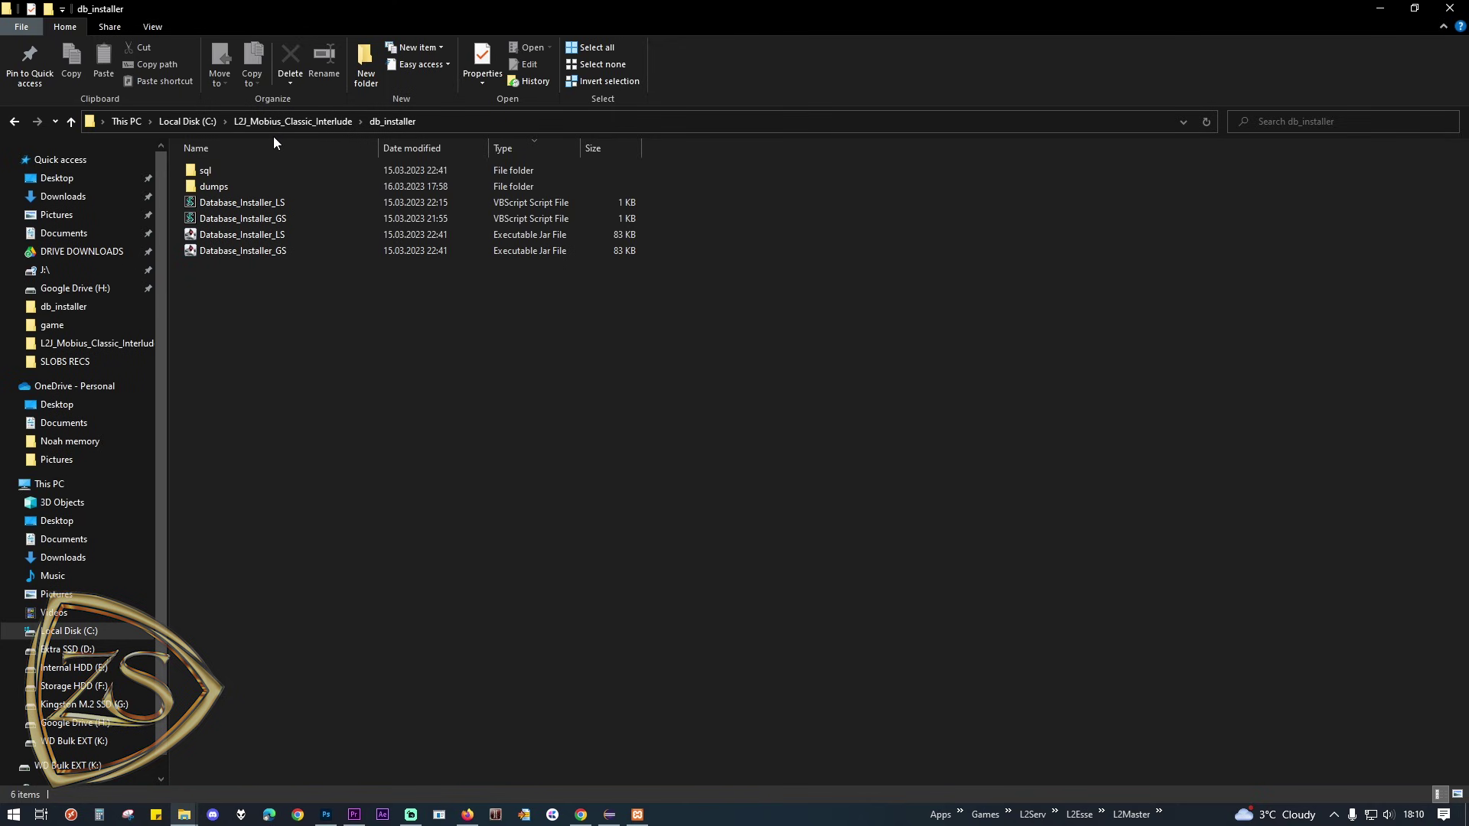
Step: Create a desktop shortcut to LoginServer.vbs from the login folder
{"action": "left_click", "coordinate": [255, 119]}
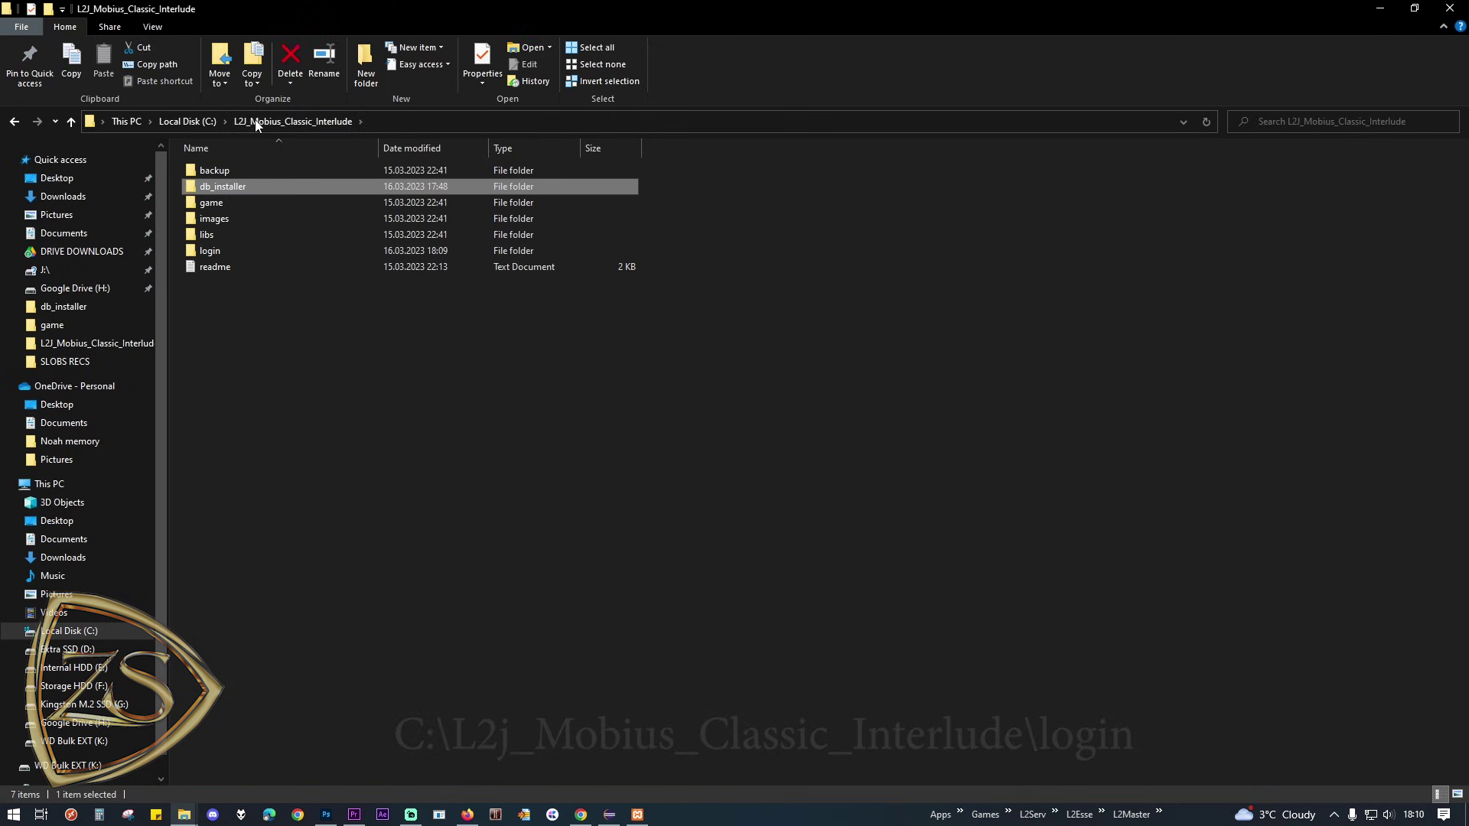
{"action": "double_click", "coordinate": [213, 248]}
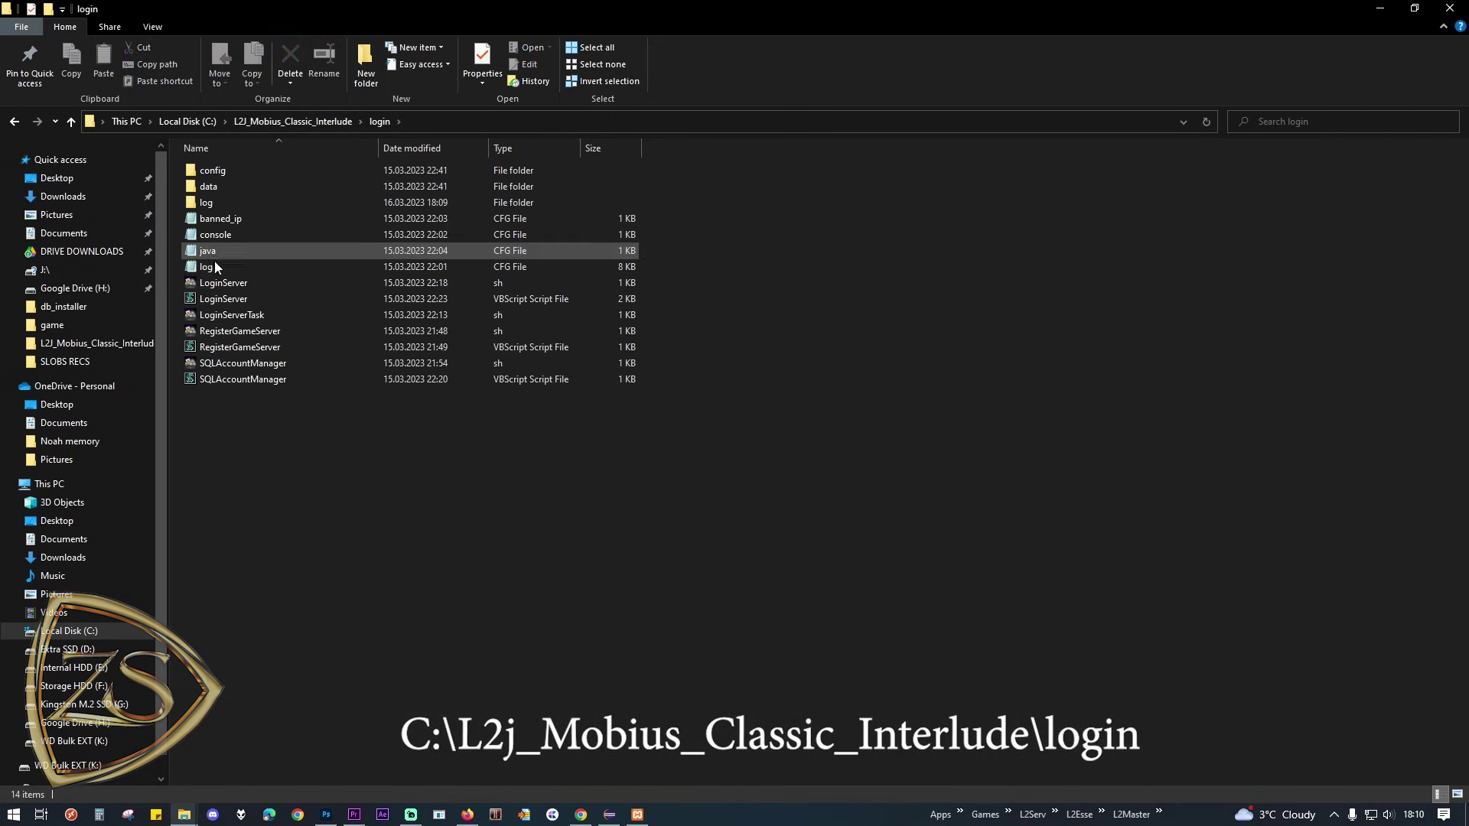
{"action": "left_click", "coordinate": [228, 296]}
{"action": "right_click", "coordinate": [227, 296]}
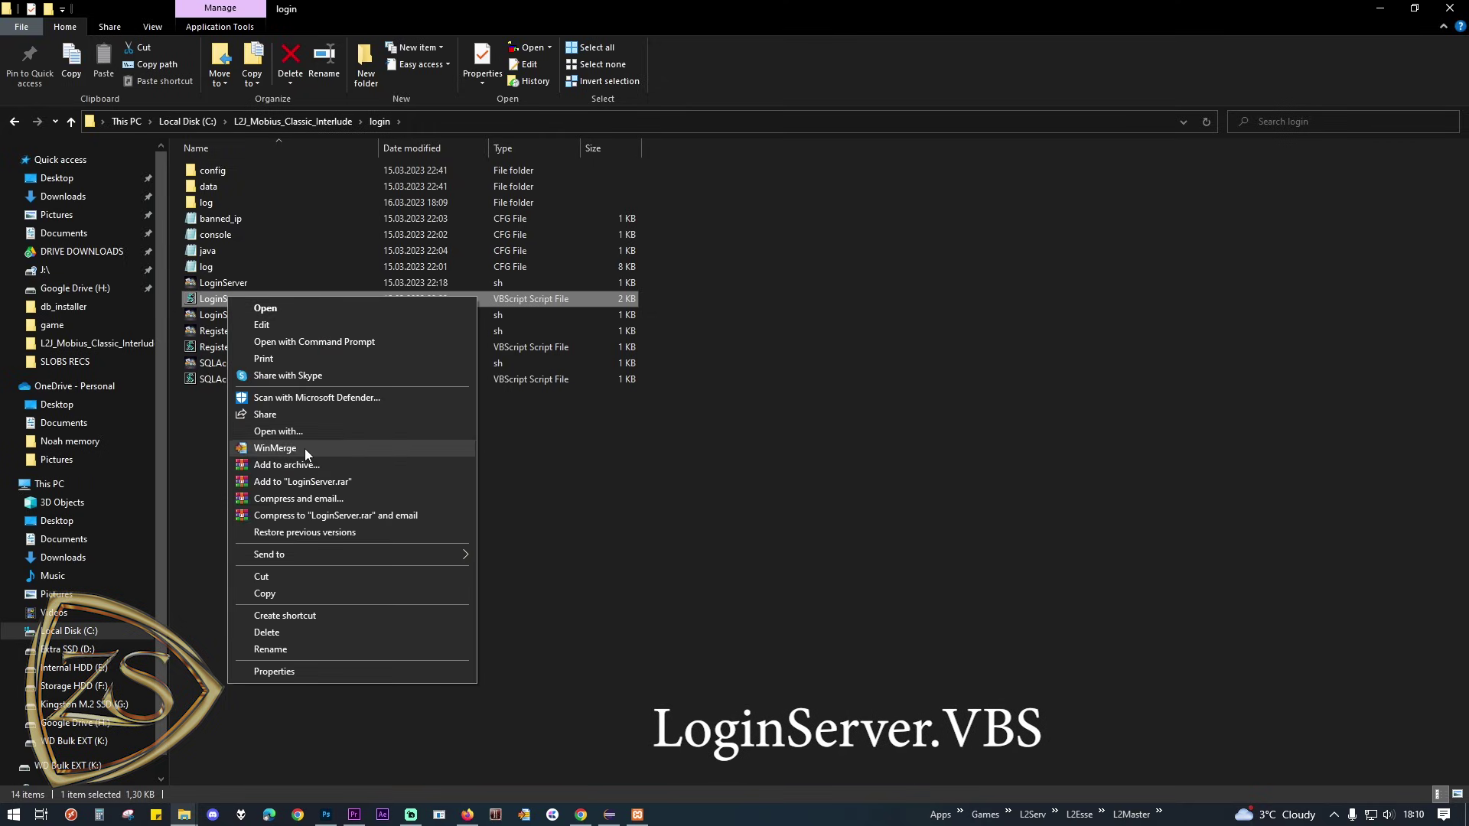
{"action": "mouse_move", "coordinate": [360, 554]}
{"action": "left_click", "coordinate": [534, 591]}
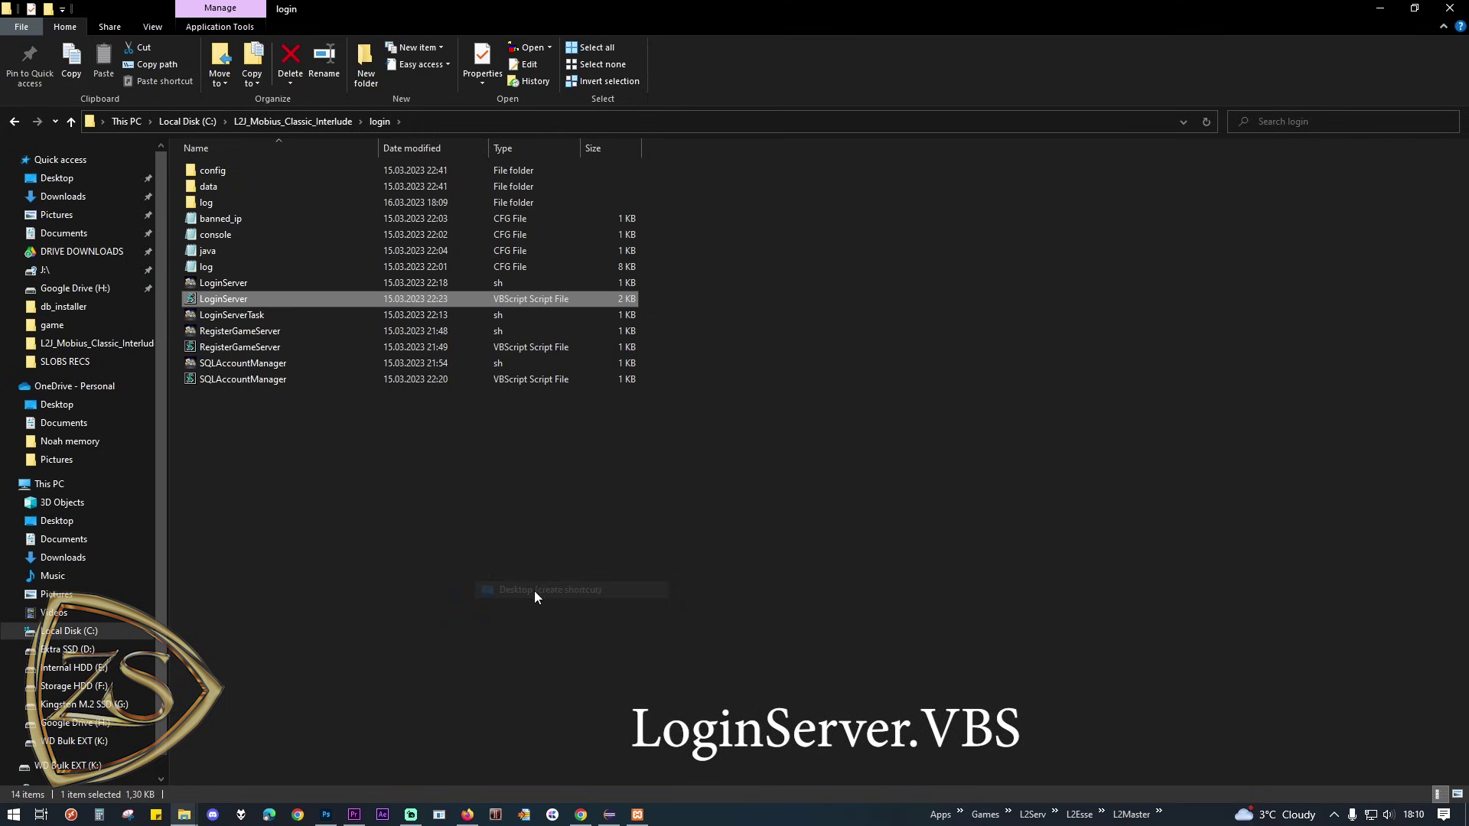
Step: Create a desktop shortcut to GameServer.vbs from the game folder, then start the login server
{"action": "left_click", "coordinate": [293, 121]}
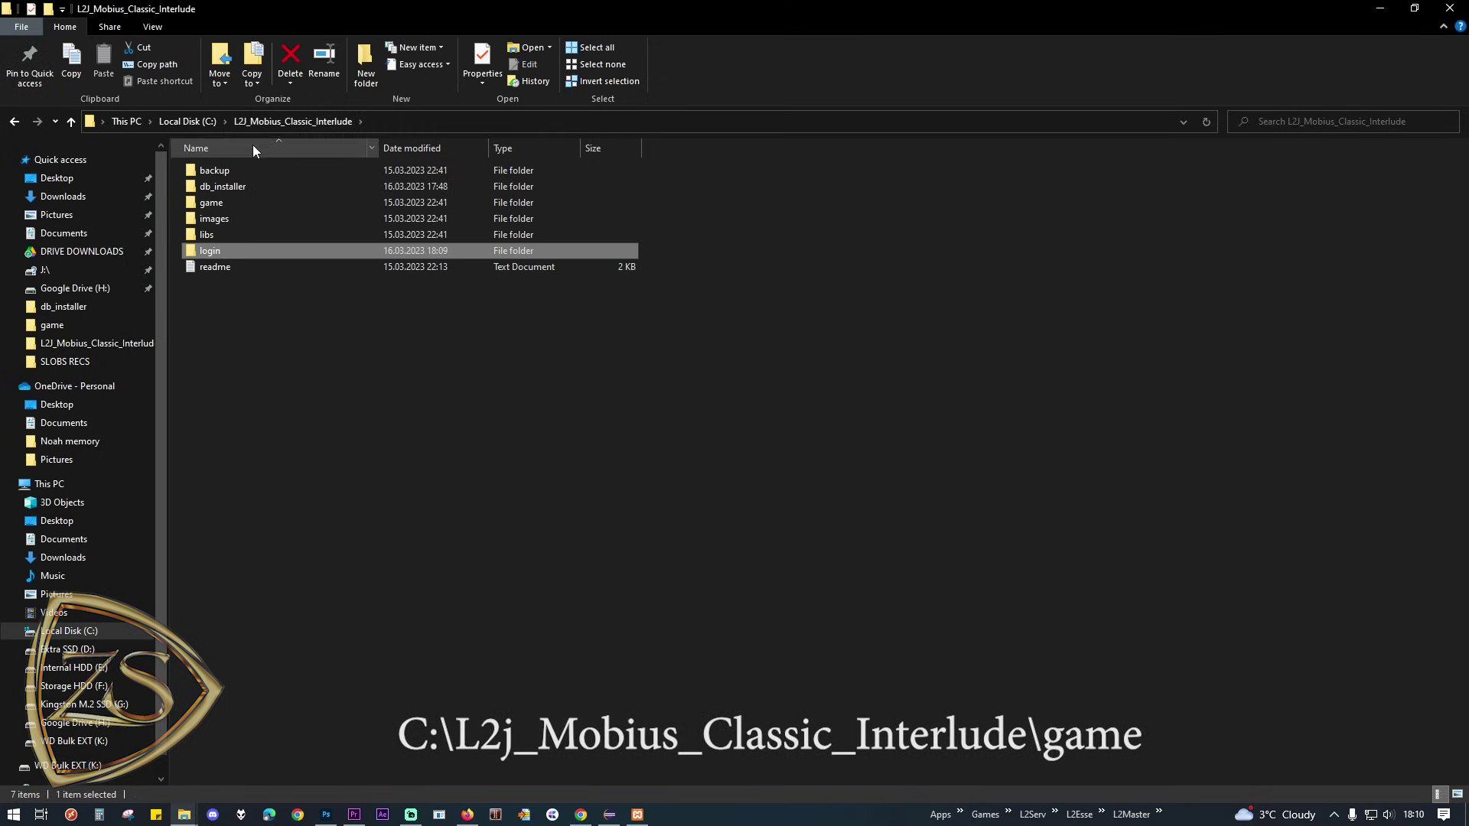
{"action": "double_click", "coordinate": [218, 205]}
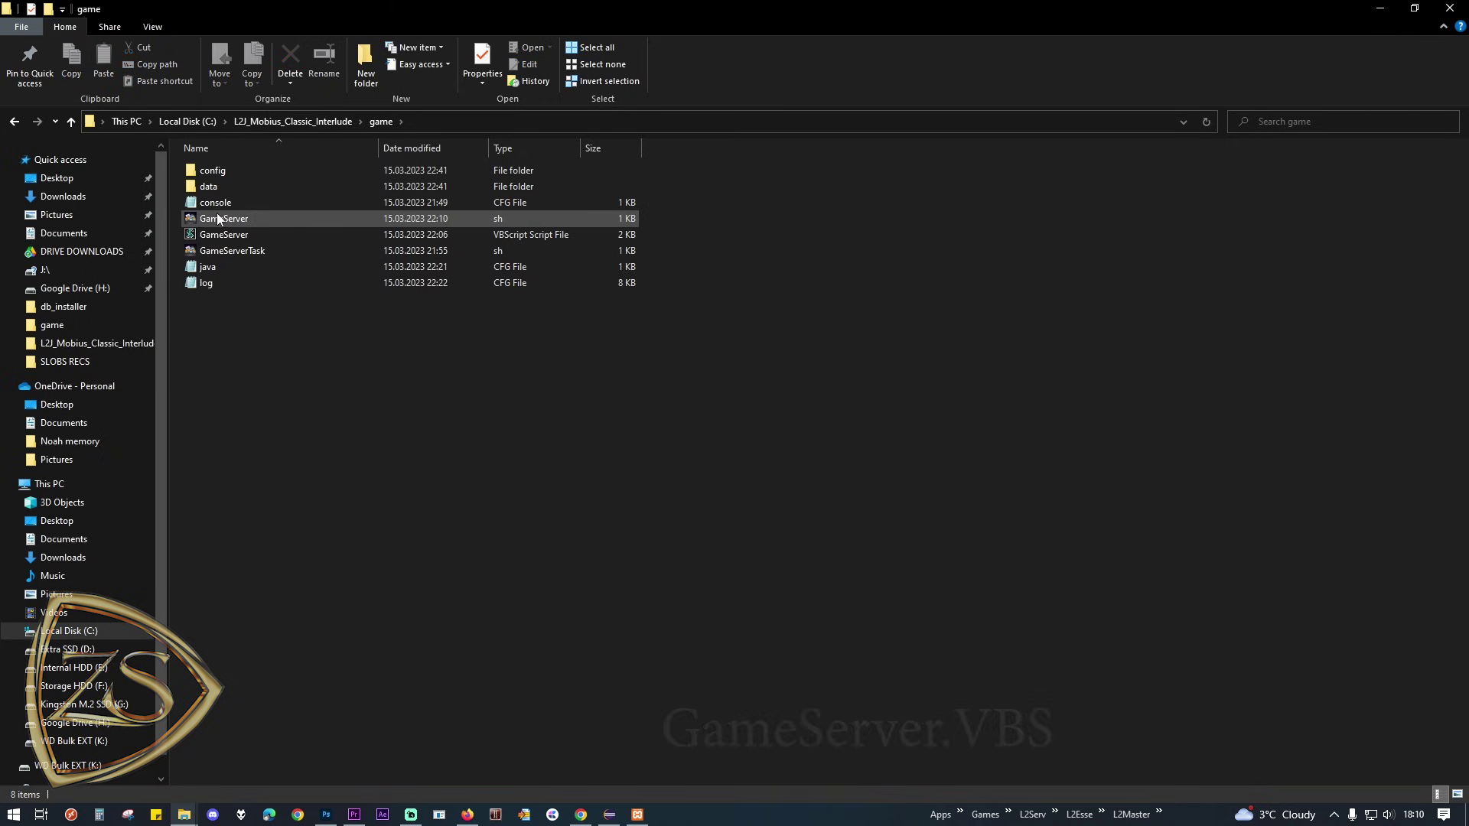
{"action": "left_click", "coordinate": [222, 234]}
{"action": "right_click", "coordinate": [254, 234]}
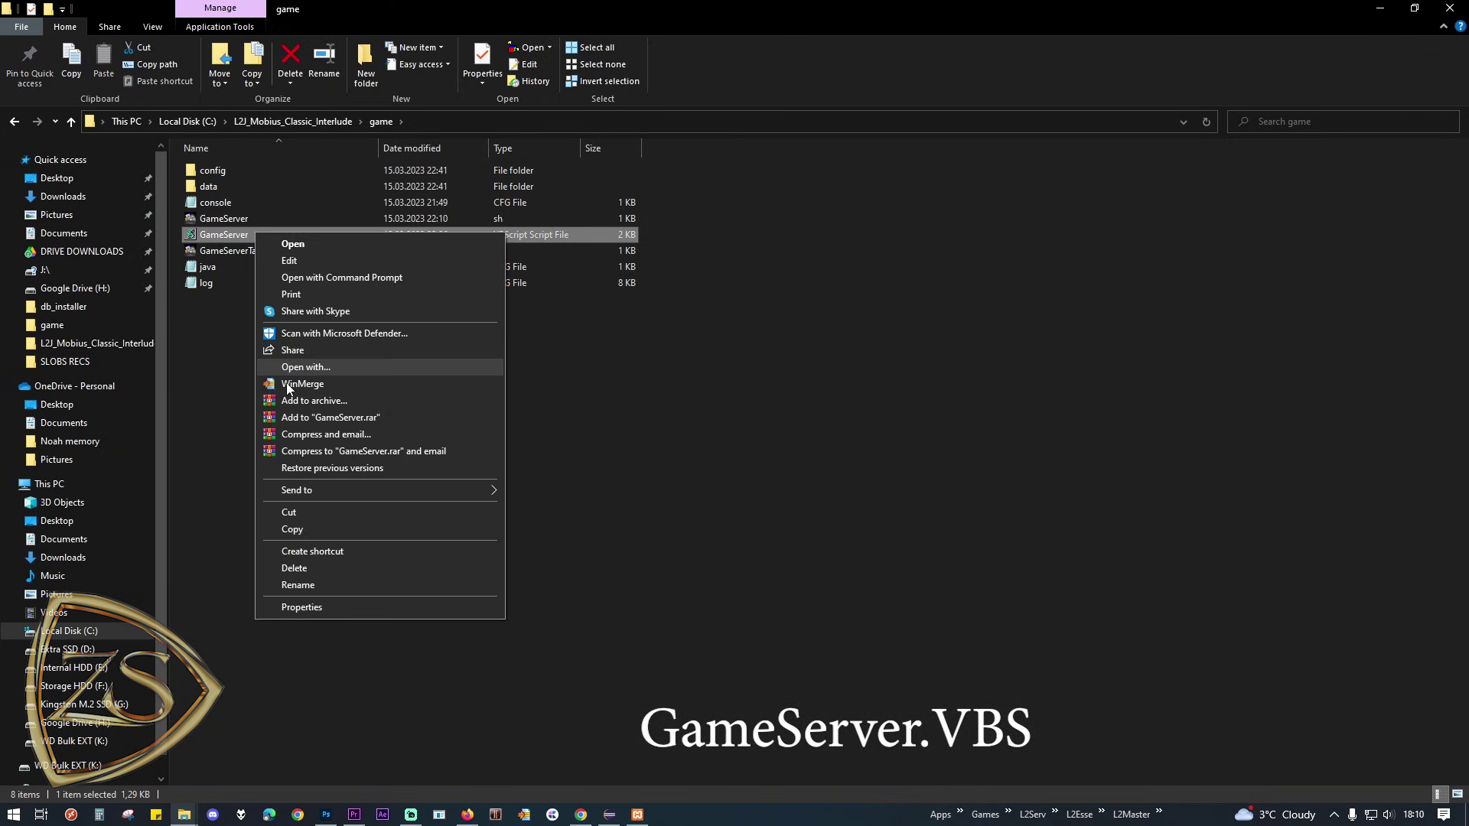
{"action": "mouse_move", "coordinate": [315, 489]}
{"action": "left_click", "coordinate": [568, 525]}
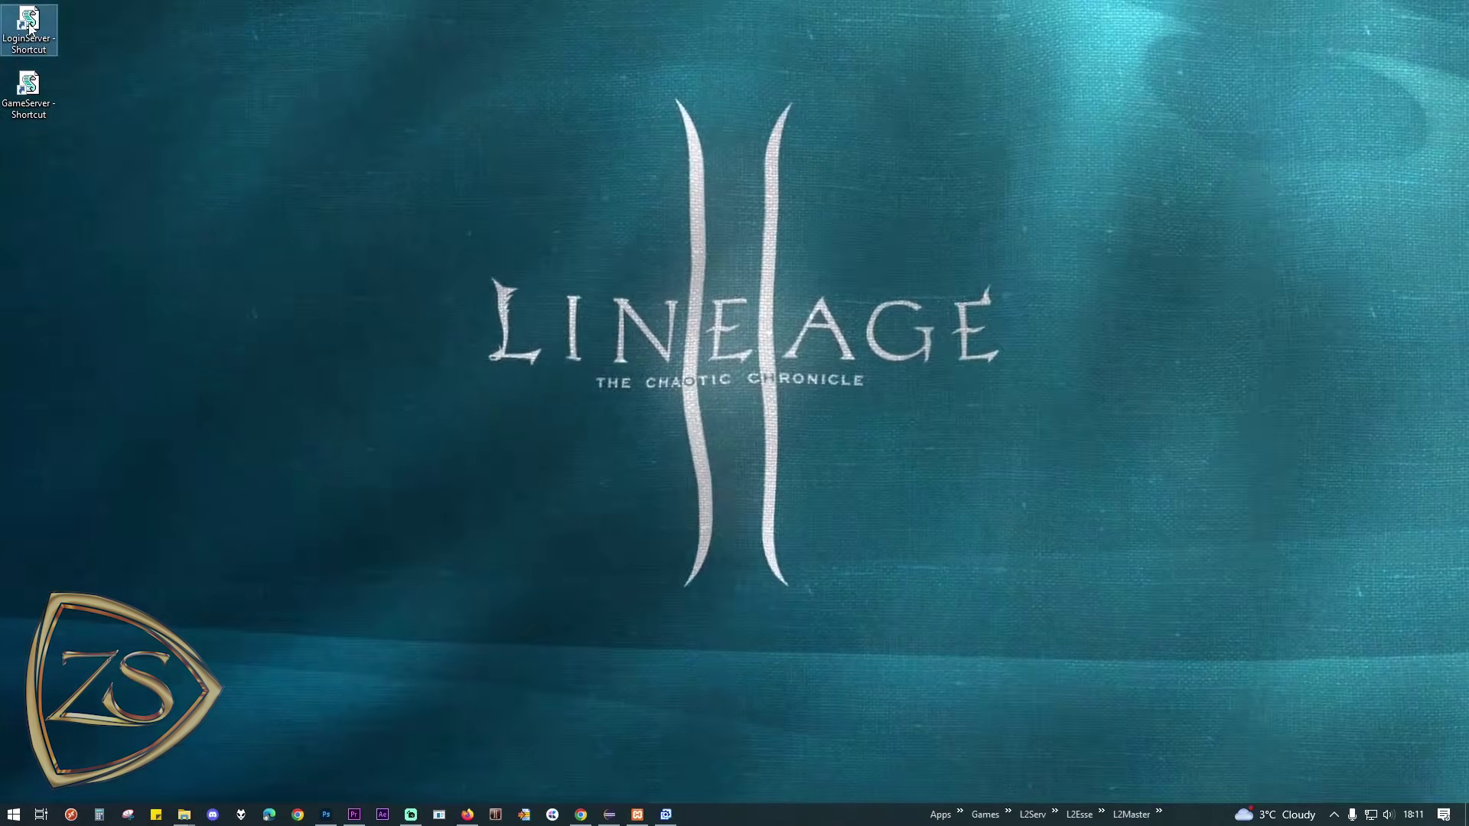
{"action": "double_click", "coordinate": [29, 23]}
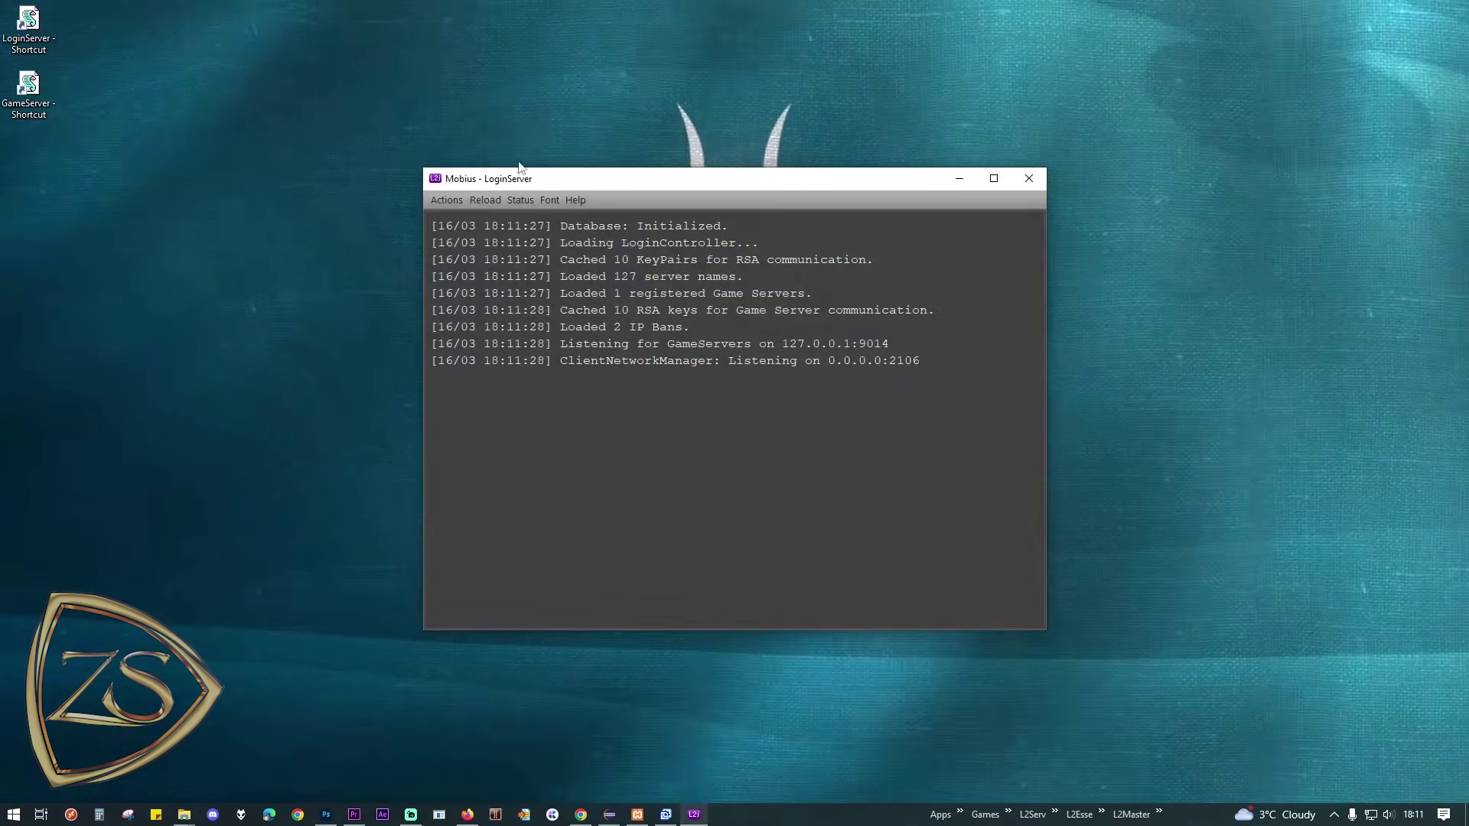
Step: Place the LoginServer console at the lower left and move the XAMPP Control Panel aside
{"action": "left_click_drag", "start_coordinate": [549, 174], "coordinate": [133, 345]}
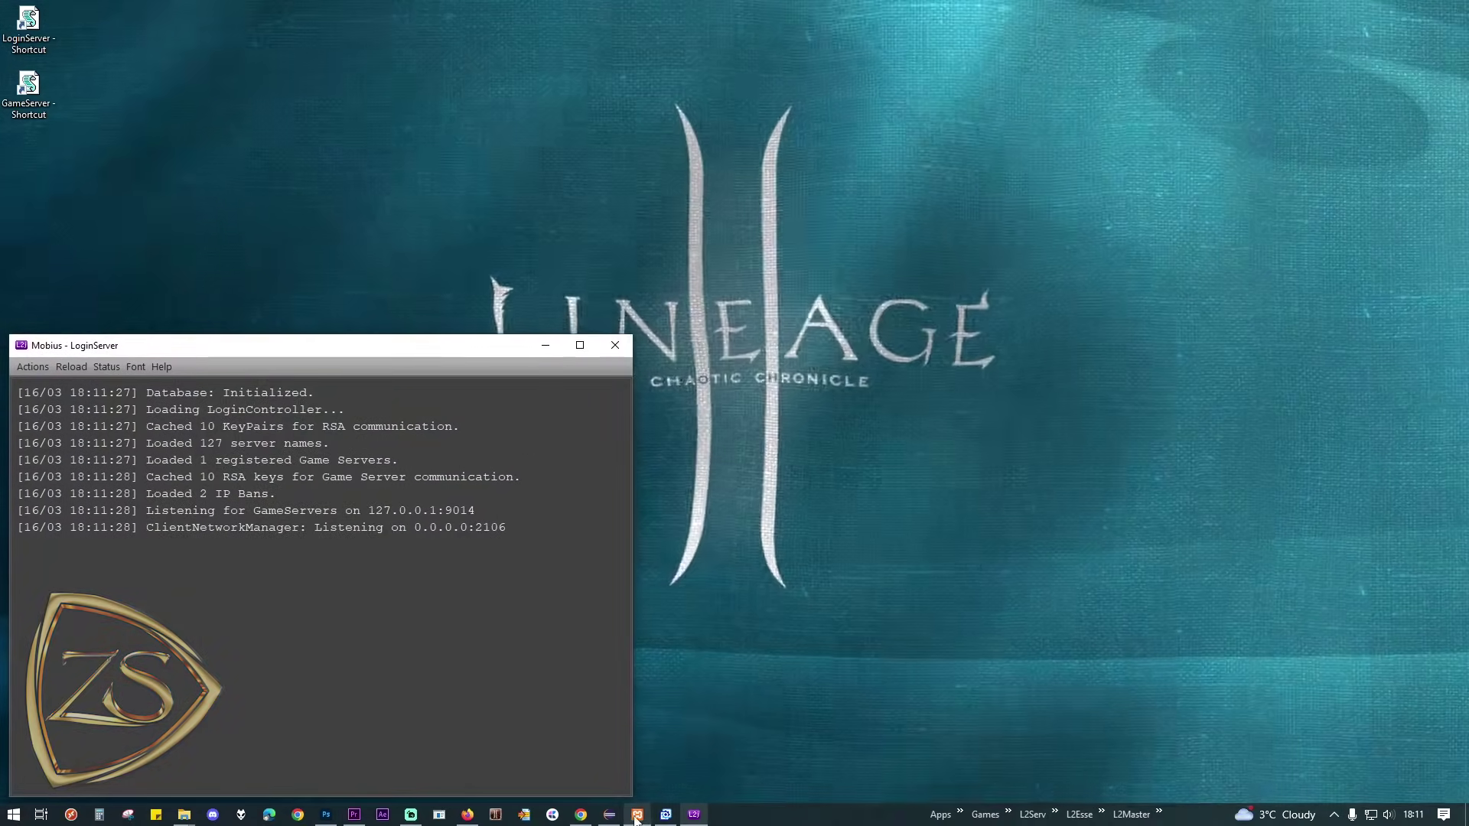
{"action": "left_click", "coordinate": [638, 814]}
{"action": "left_click_drag", "start_coordinate": [280, 12], "coordinate": [395, 13]}
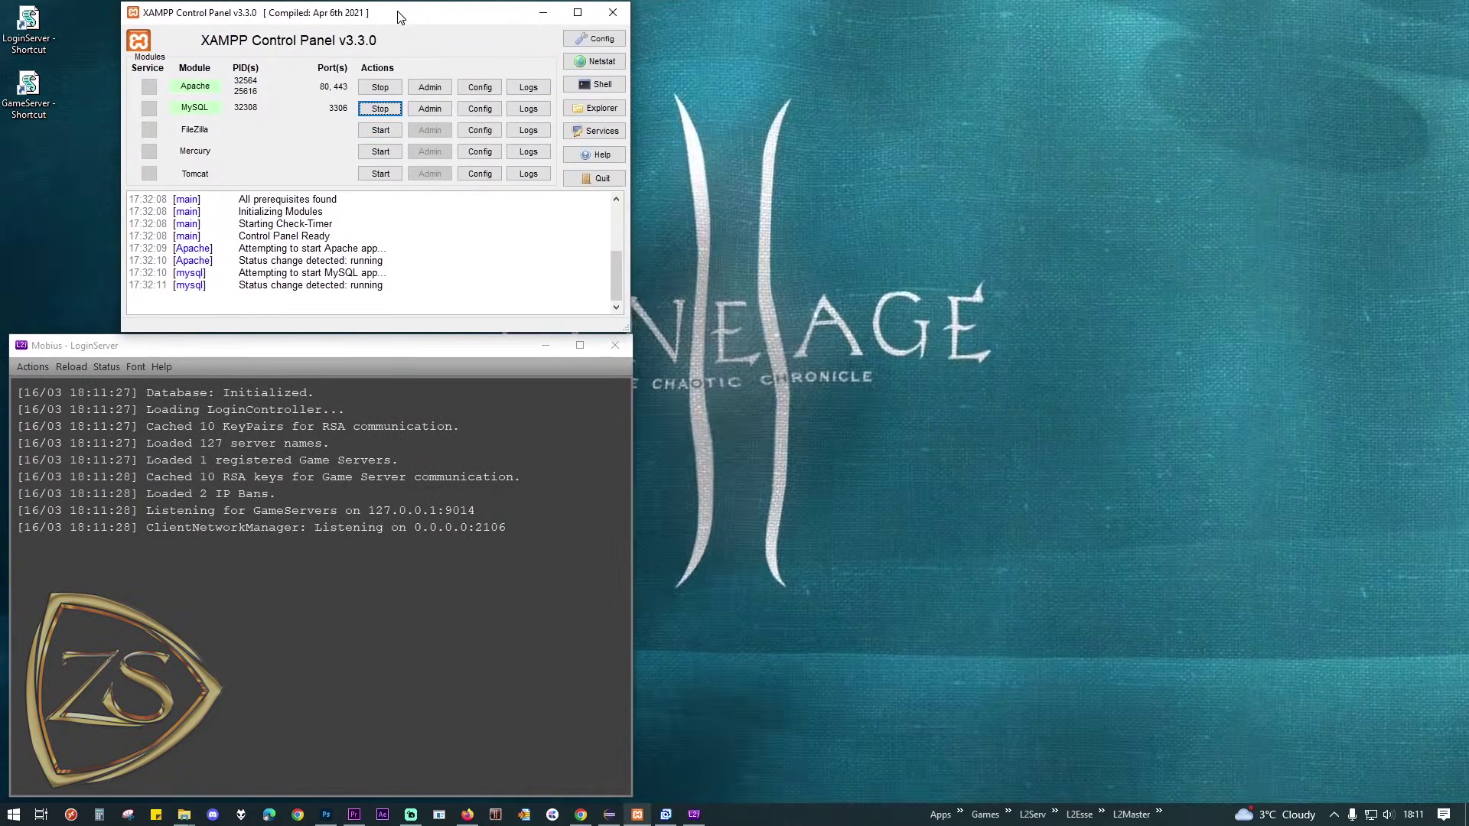
Step: Launch the GameServer and stretch its console, widened and full-height, on the right side
{"action": "double_click", "coordinate": [29, 86]}
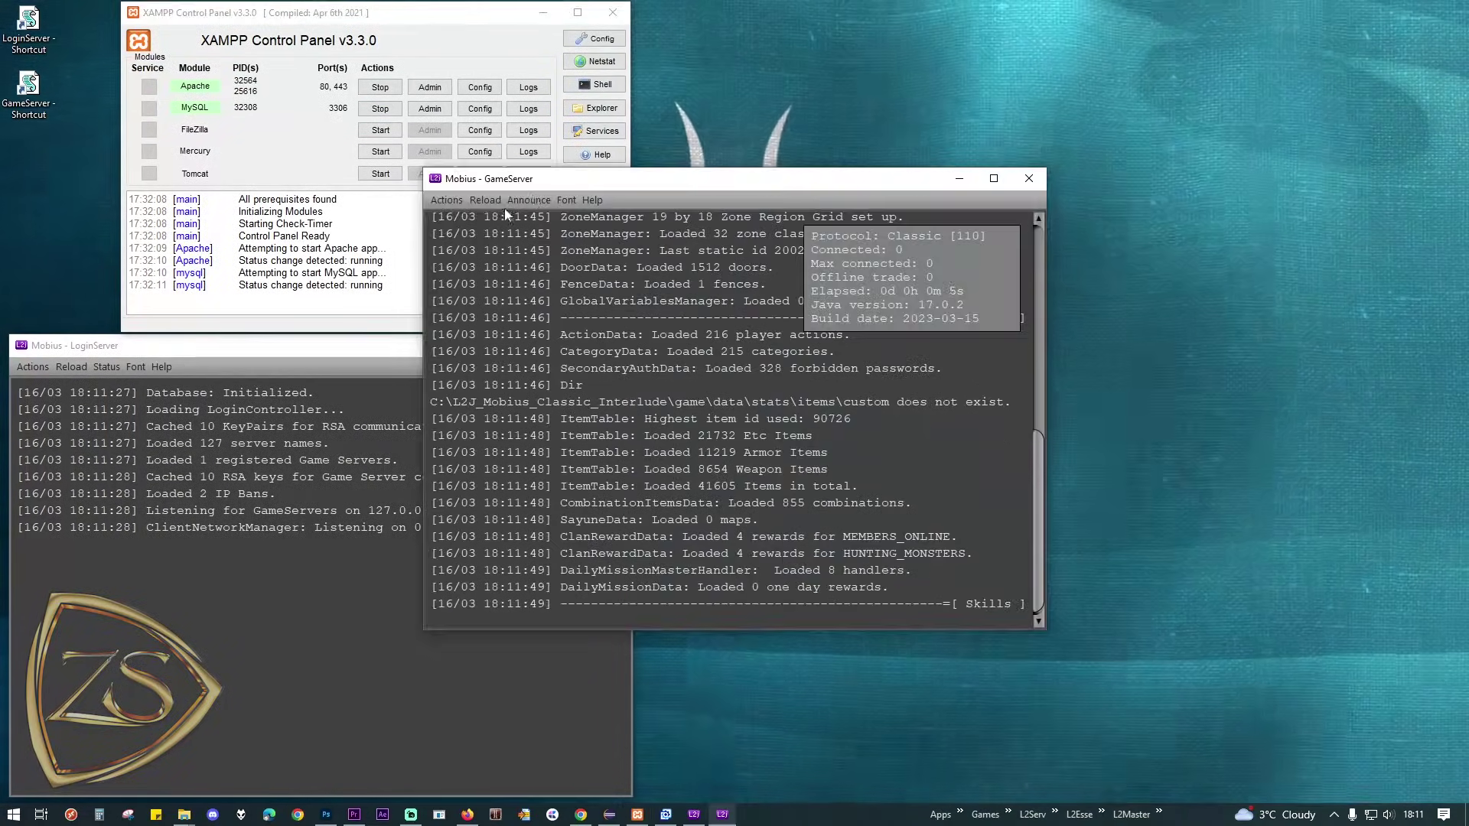
{"action": "left_click_drag", "start_coordinate": [559, 176], "coordinate": [959, 295]}
{"action": "left_click_drag", "start_coordinate": [826, 459], "coordinate": [632, 459]}
{"action": "left_click_drag", "start_coordinate": [632, 290], "coordinate": [638, 4]}
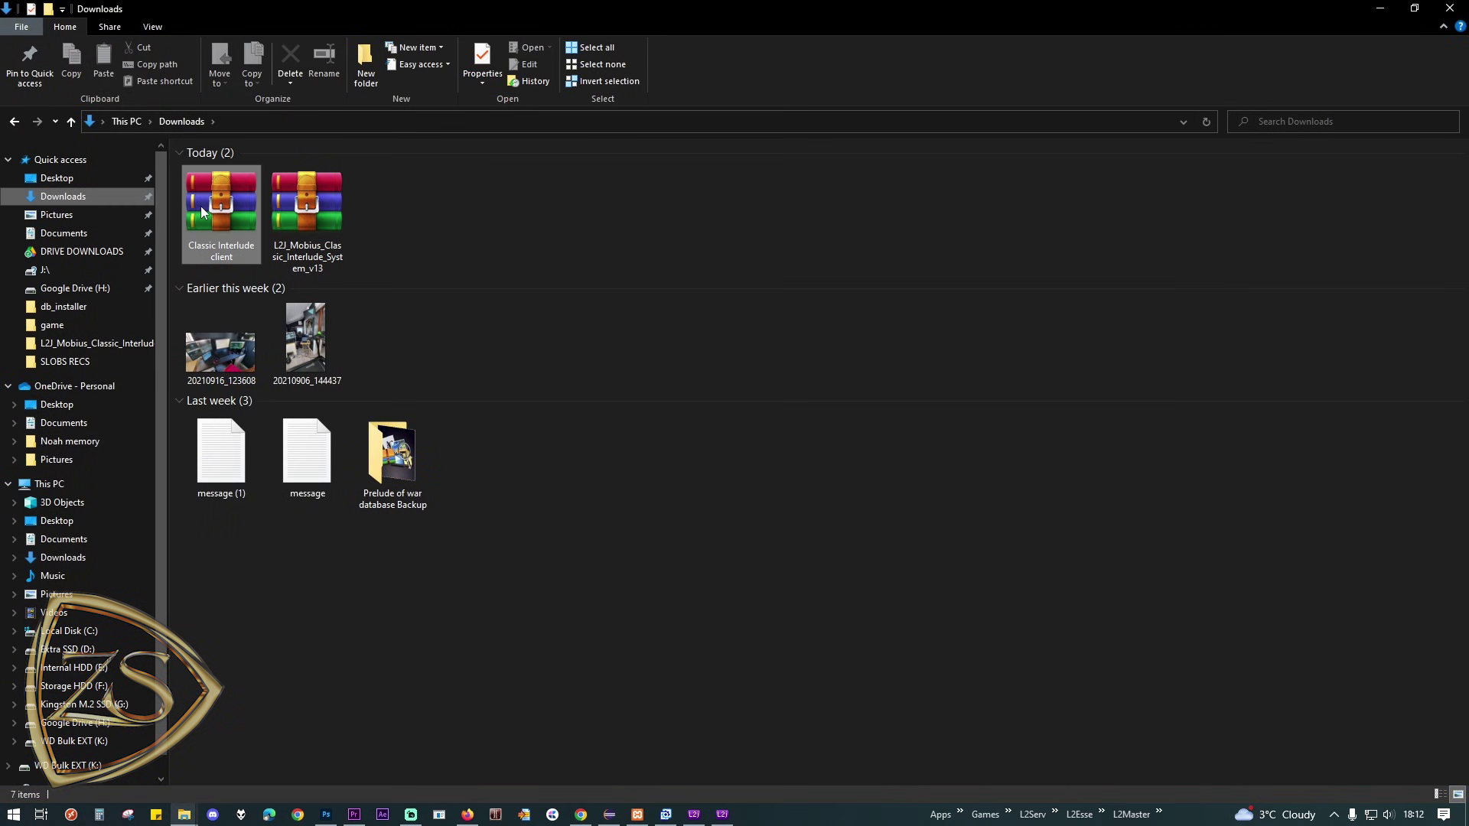
{"action": "left_click_drag", "start_coordinate": [430, 213], "coordinate": [213, 208]}
Step: Cut both downloaded archives and open the Kingston M.2 SSD (G:) drive
{"action": "right_click", "coordinate": [228, 204]}
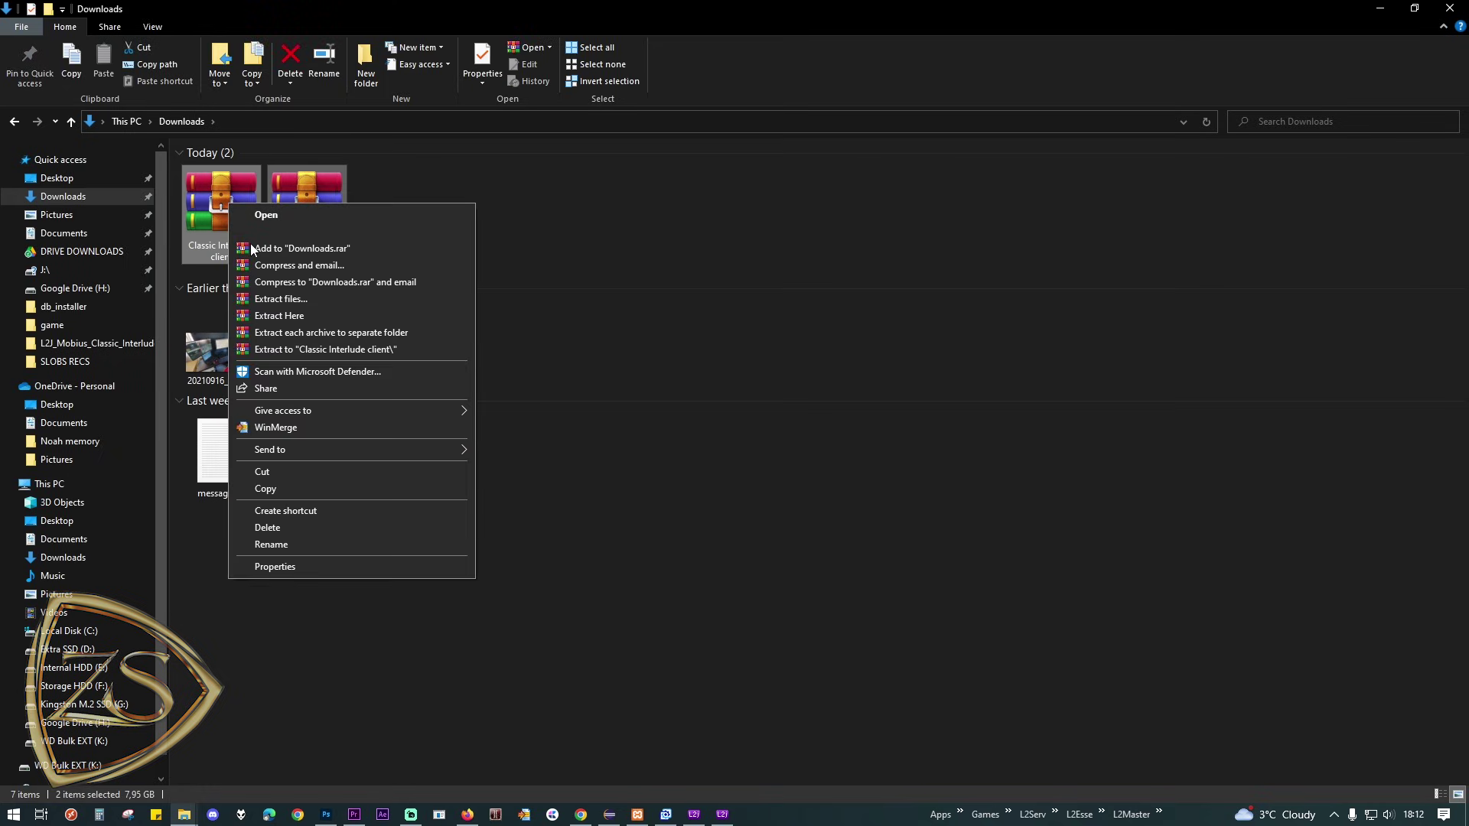
{"action": "left_click", "coordinate": [277, 471]}
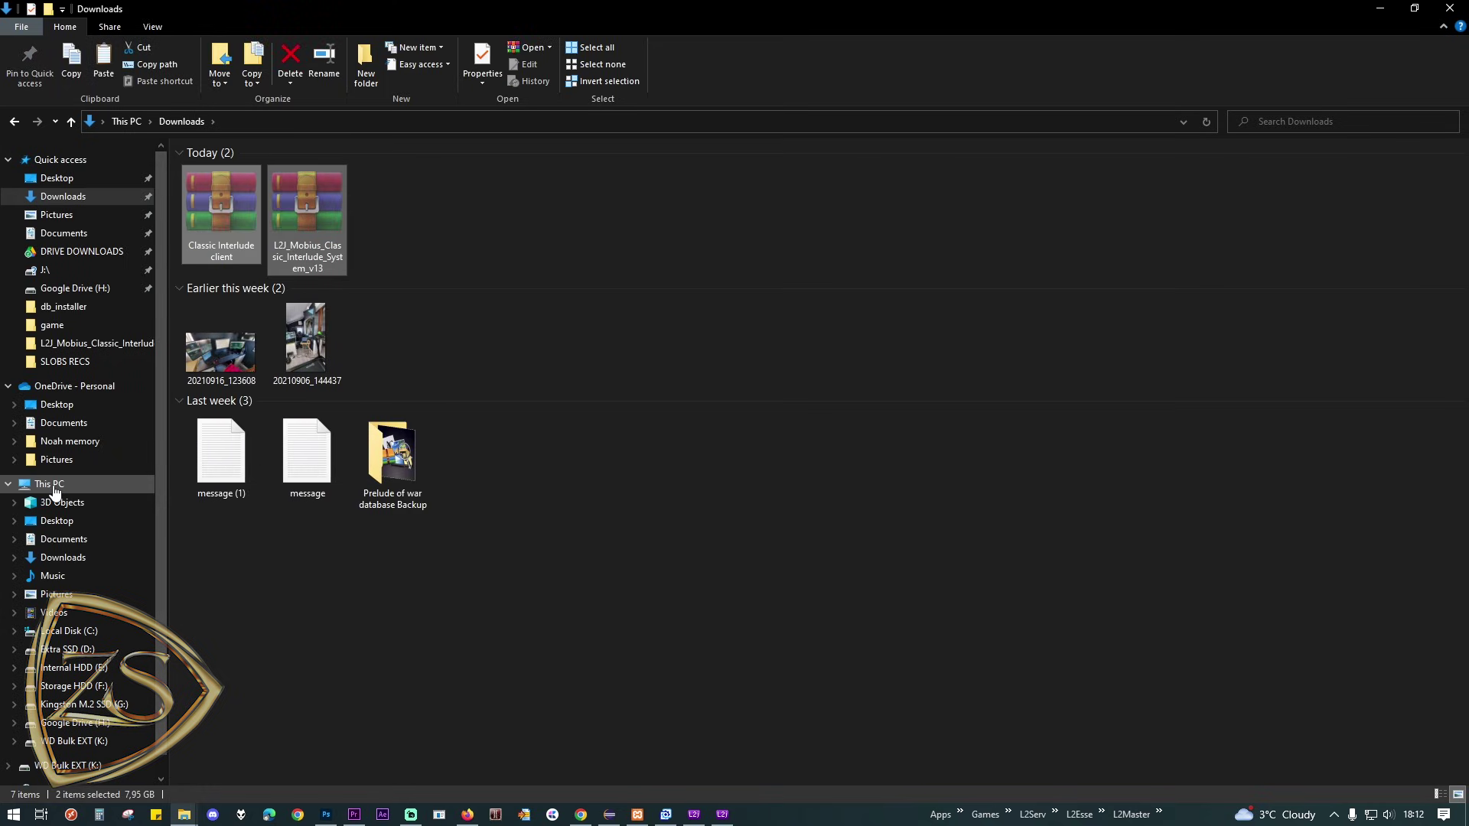
{"action": "left_click", "coordinate": [51, 484]}
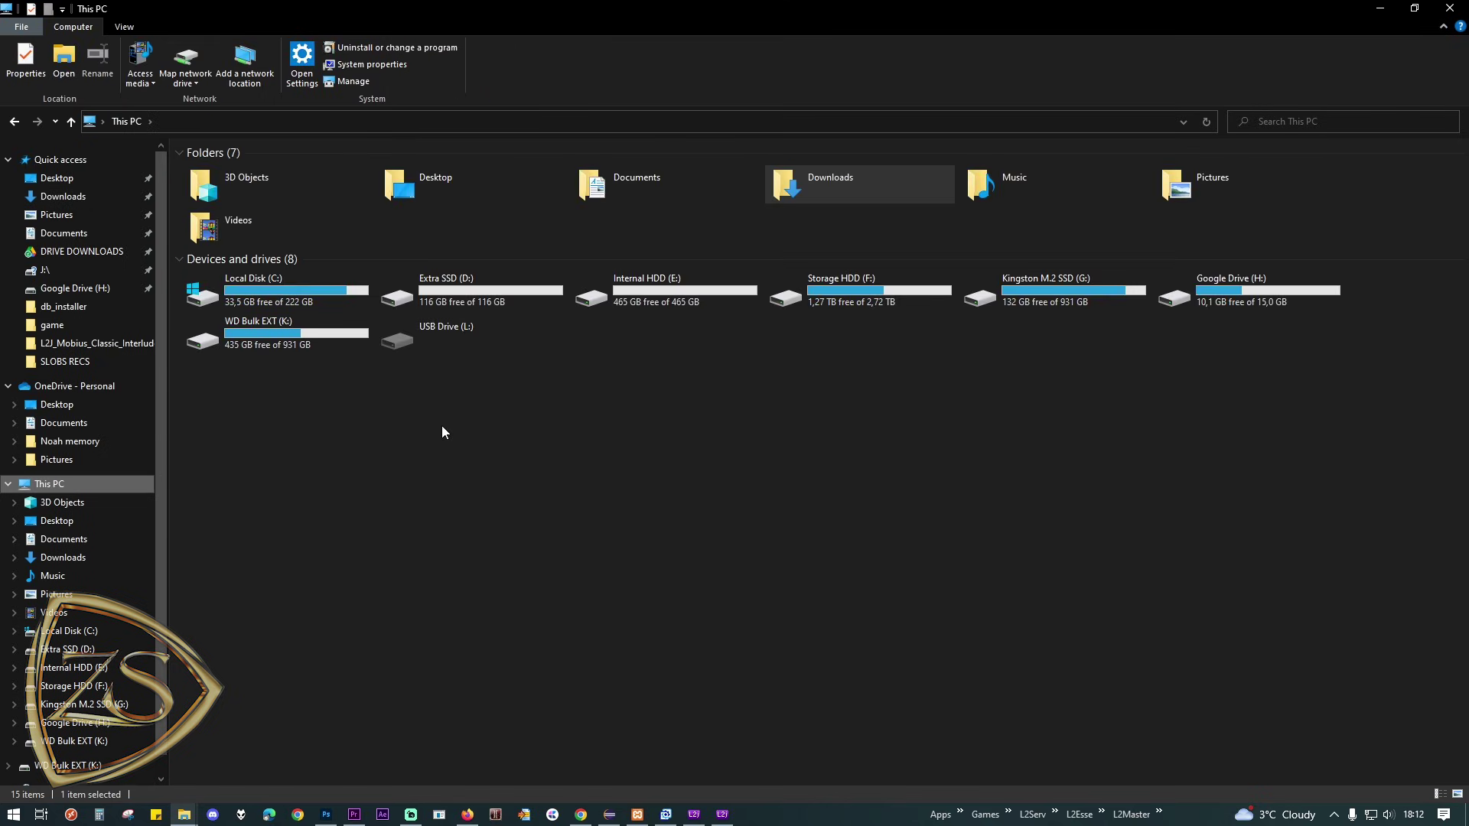
{"action": "left_click", "coordinate": [1072, 299]}
{"action": "double_click", "coordinate": [1073, 295]}
Step: Create the folder 'L2j Classic Interlude Client' on G: and paste both archives into it
{"action": "right_click", "coordinate": [314, 525]}
{"action": "mouse_move", "coordinate": [452, 728]}
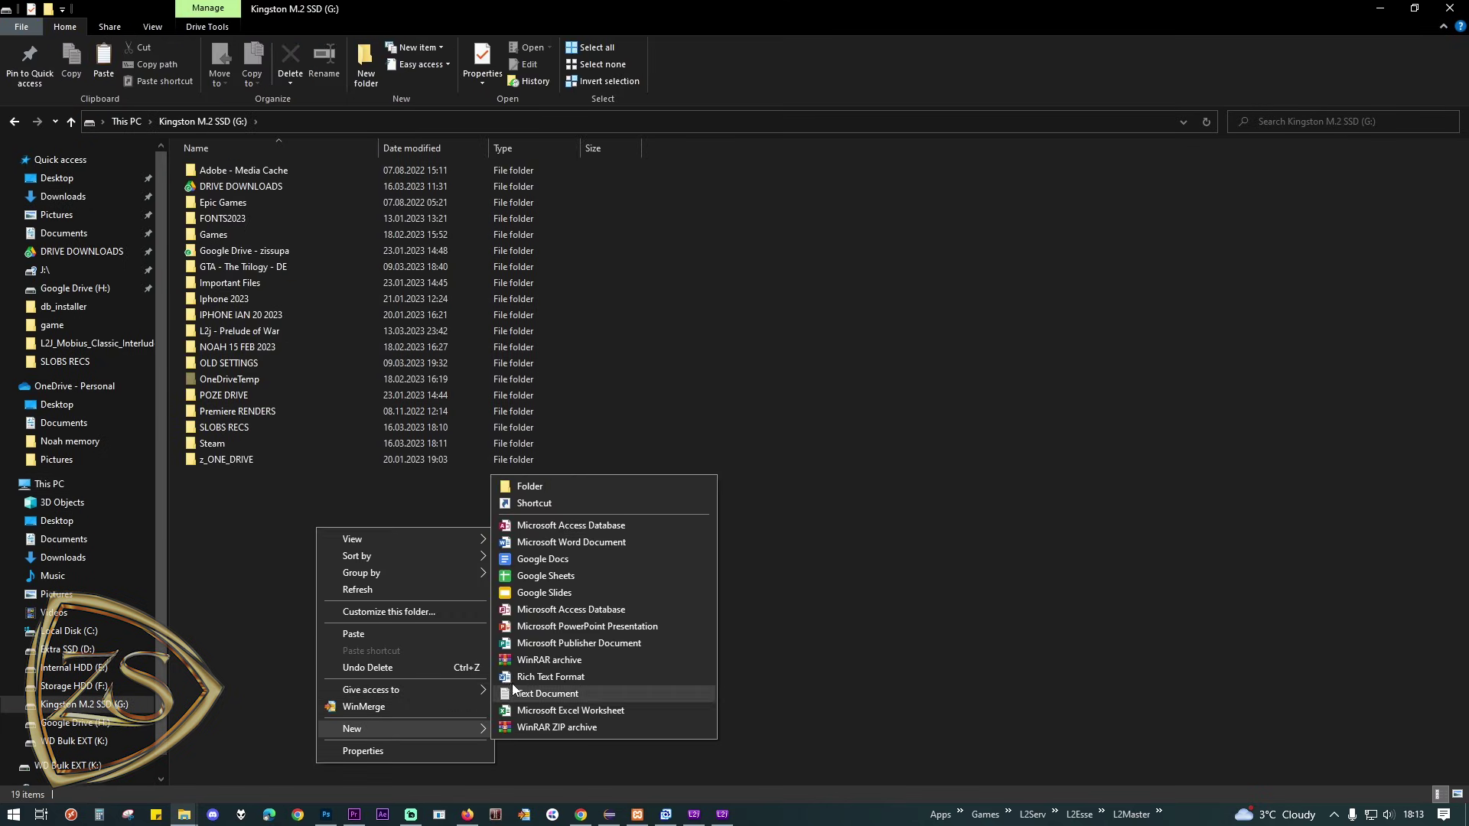
{"action": "left_click", "coordinate": [533, 486]}
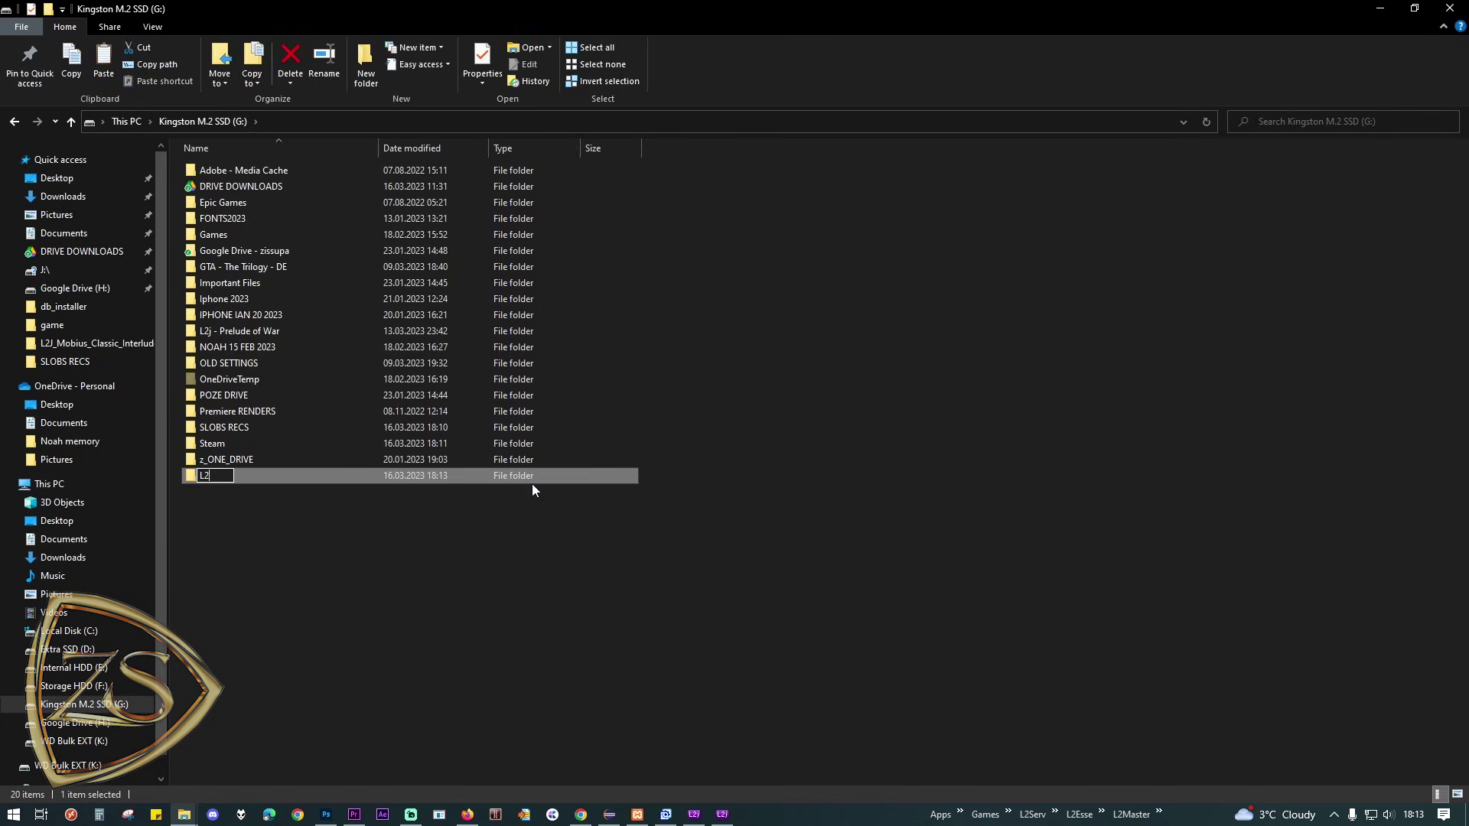
{"action": "type", "text": "L2j Classic Interlude Client"}
{"action": "key", "text": "Return"}
{"action": "key", "text": "Return"}
{"action": "key", "text": "ctrl+v"}
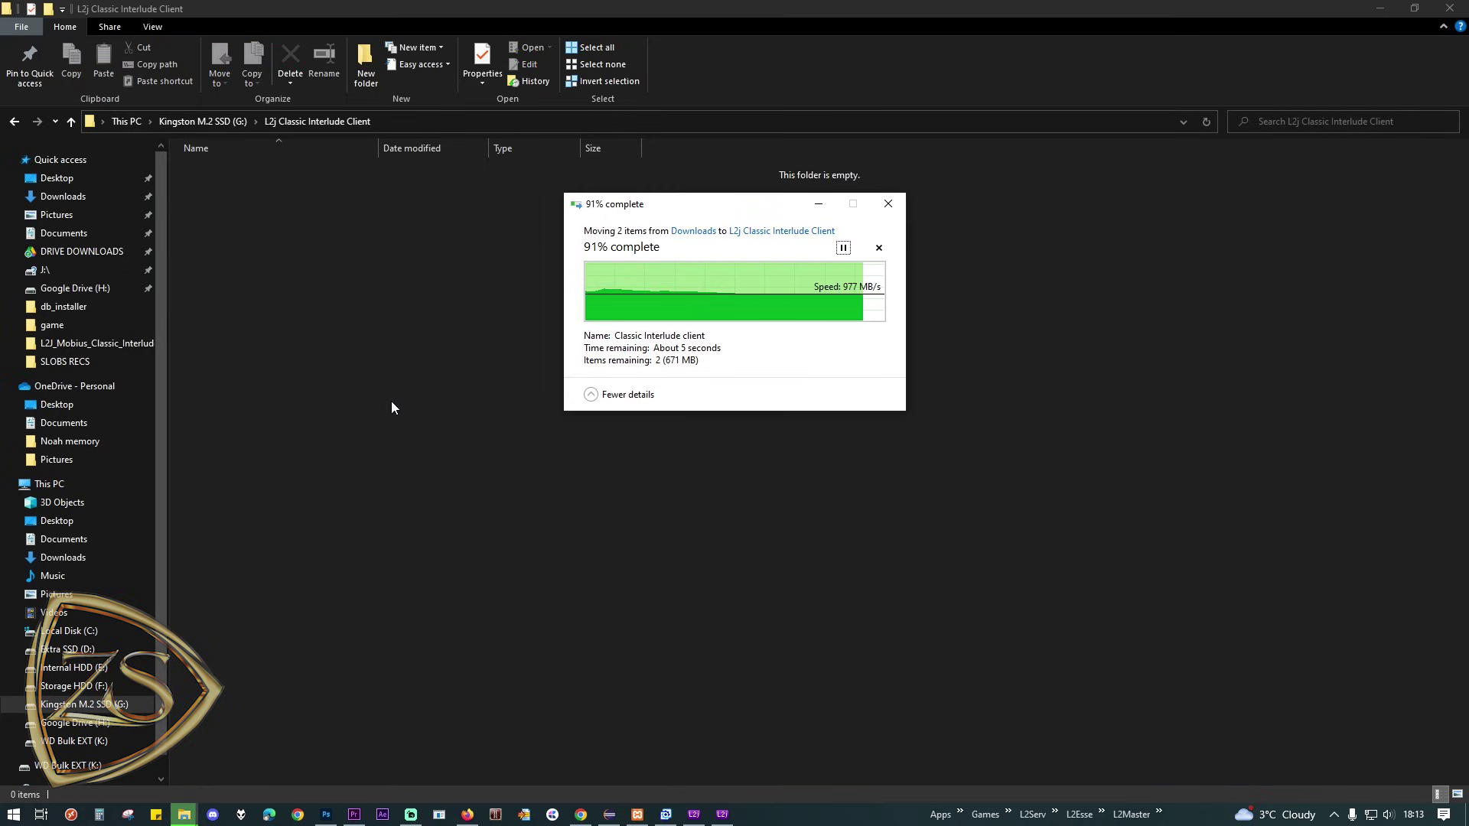
{"action": "left_click", "coordinate": [279, 241]}
{"action": "left_click", "coordinate": [260, 170]}
Step: Extract the password-protected client archive and the L2J_Mobius_Classic_Interlude_System_v13 zip into this folder
{"action": "right_click", "coordinate": [260, 169]}
{"action": "left_click", "coordinate": [319, 245]}
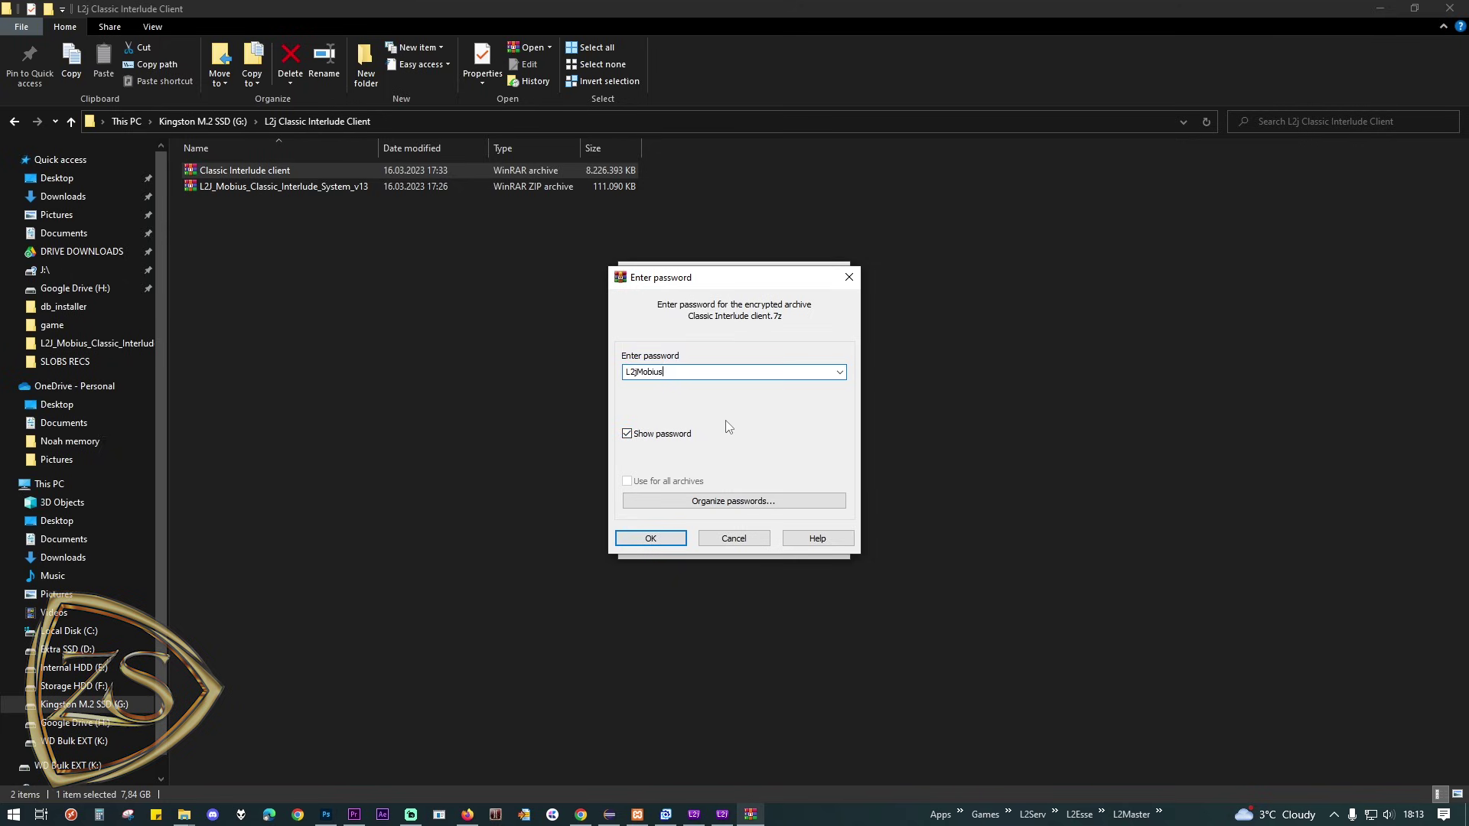
{"action": "left_click", "coordinate": [671, 541]}
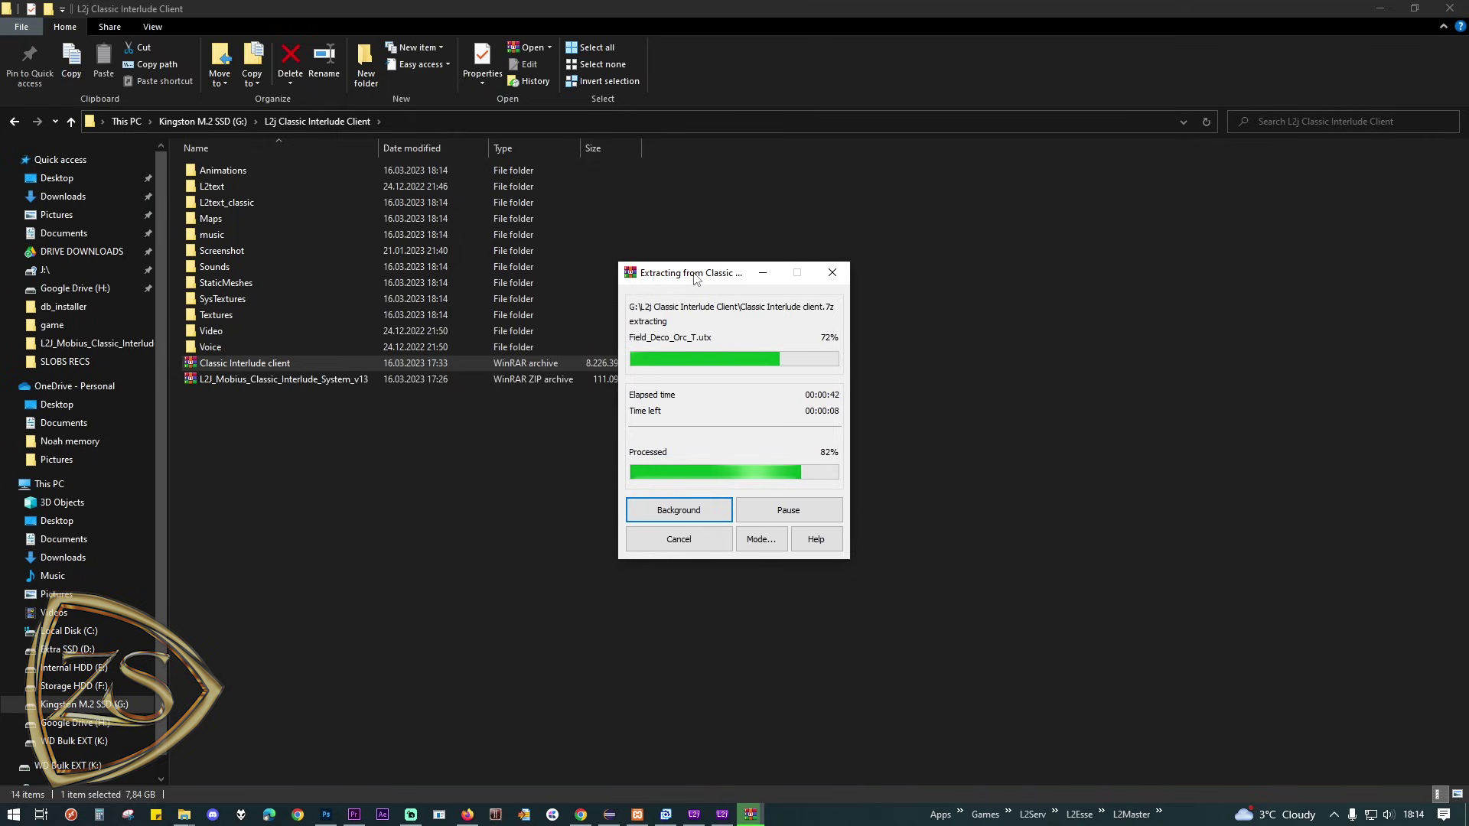
{"action": "left_click", "coordinate": [273, 385]}
{"action": "right_click", "coordinate": [273, 387]}
{"action": "left_click", "coordinate": [334, 465]}
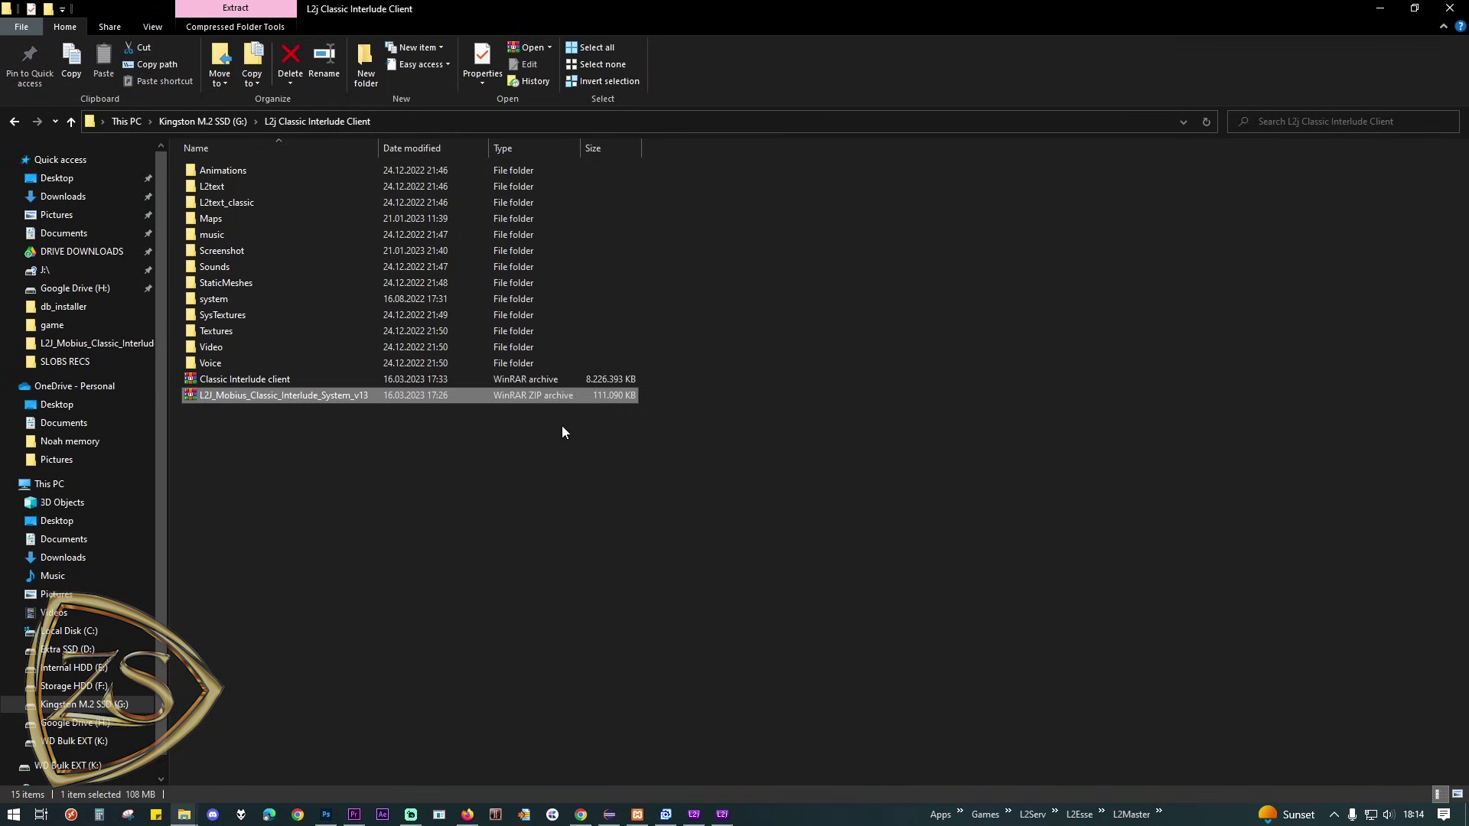
Step: Create a desktop shortcut to the l2 application in the extracted system folder
{"action": "double_click", "coordinate": [247, 298]}
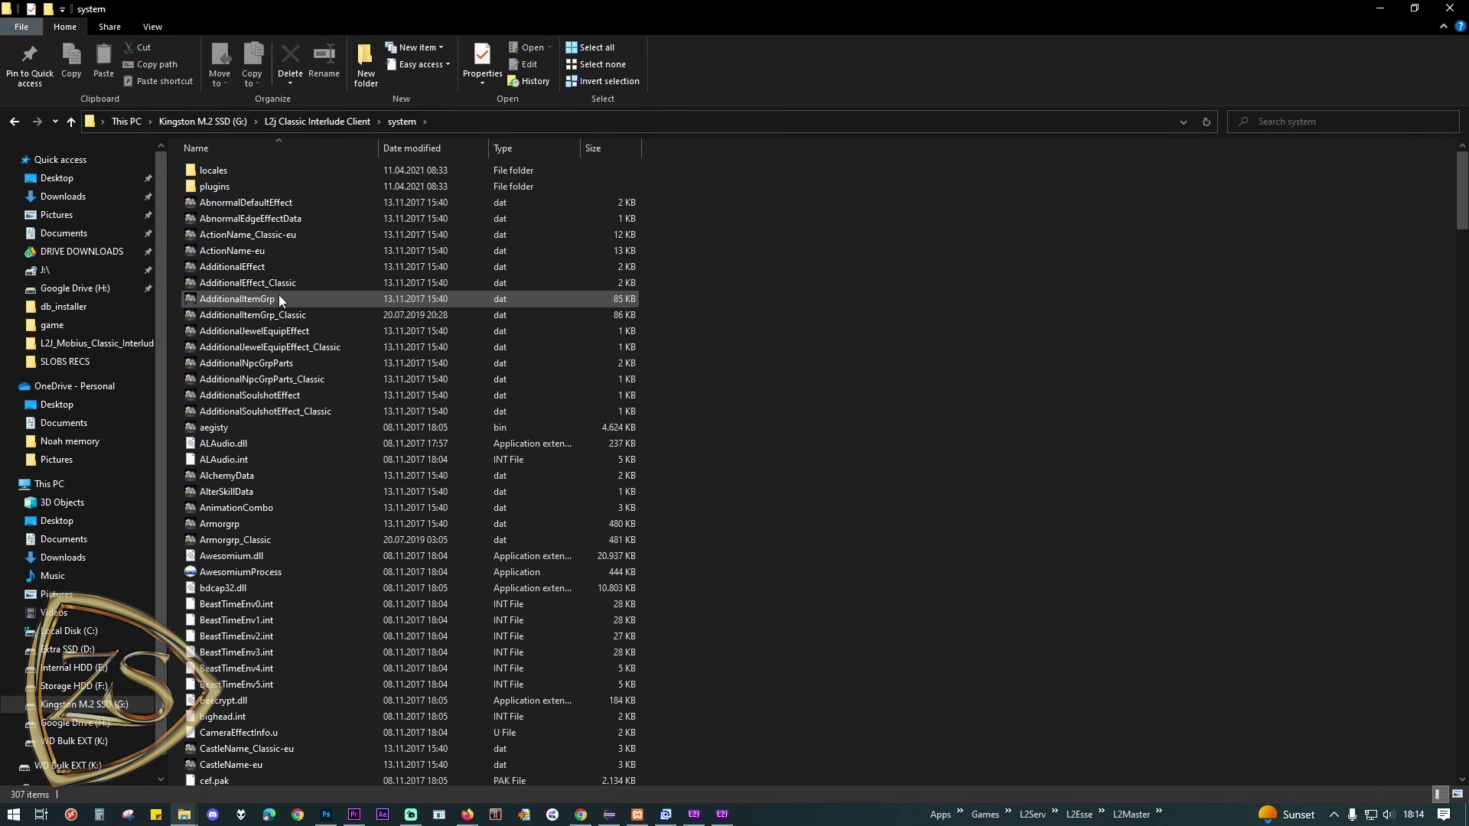
{"action": "scroll", "coordinate": [279, 298], "scroll_direction": "down", "scroll_amount": 20}
{"action": "scroll", "coordinate": [301, 378], "scroll_direction": "down", "scroll_amount": 20}
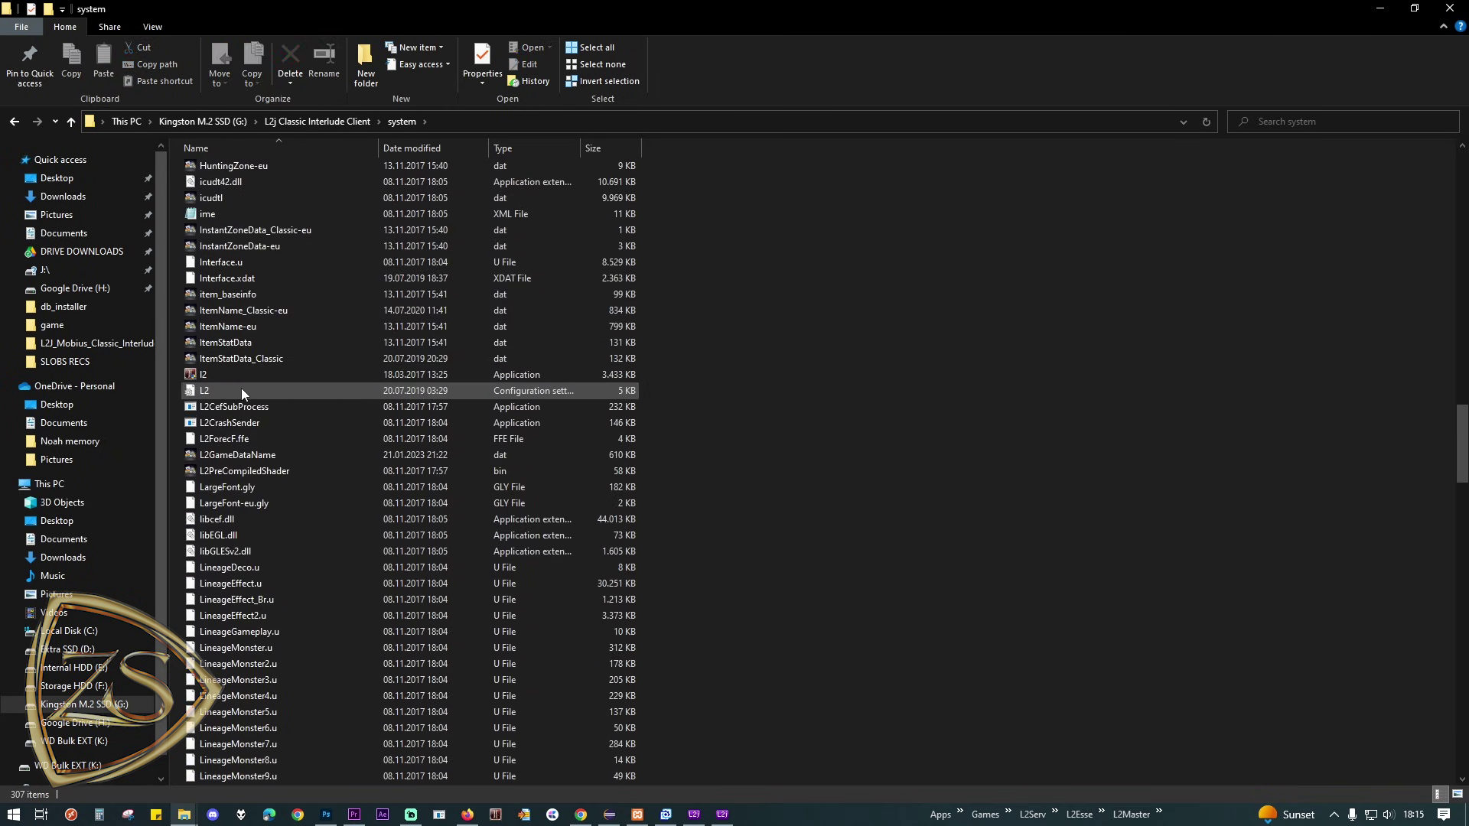
{"action": "left_click", "coordinate": [210, 375]}
{"action": "right_click", "coordinate": [209, 374]}
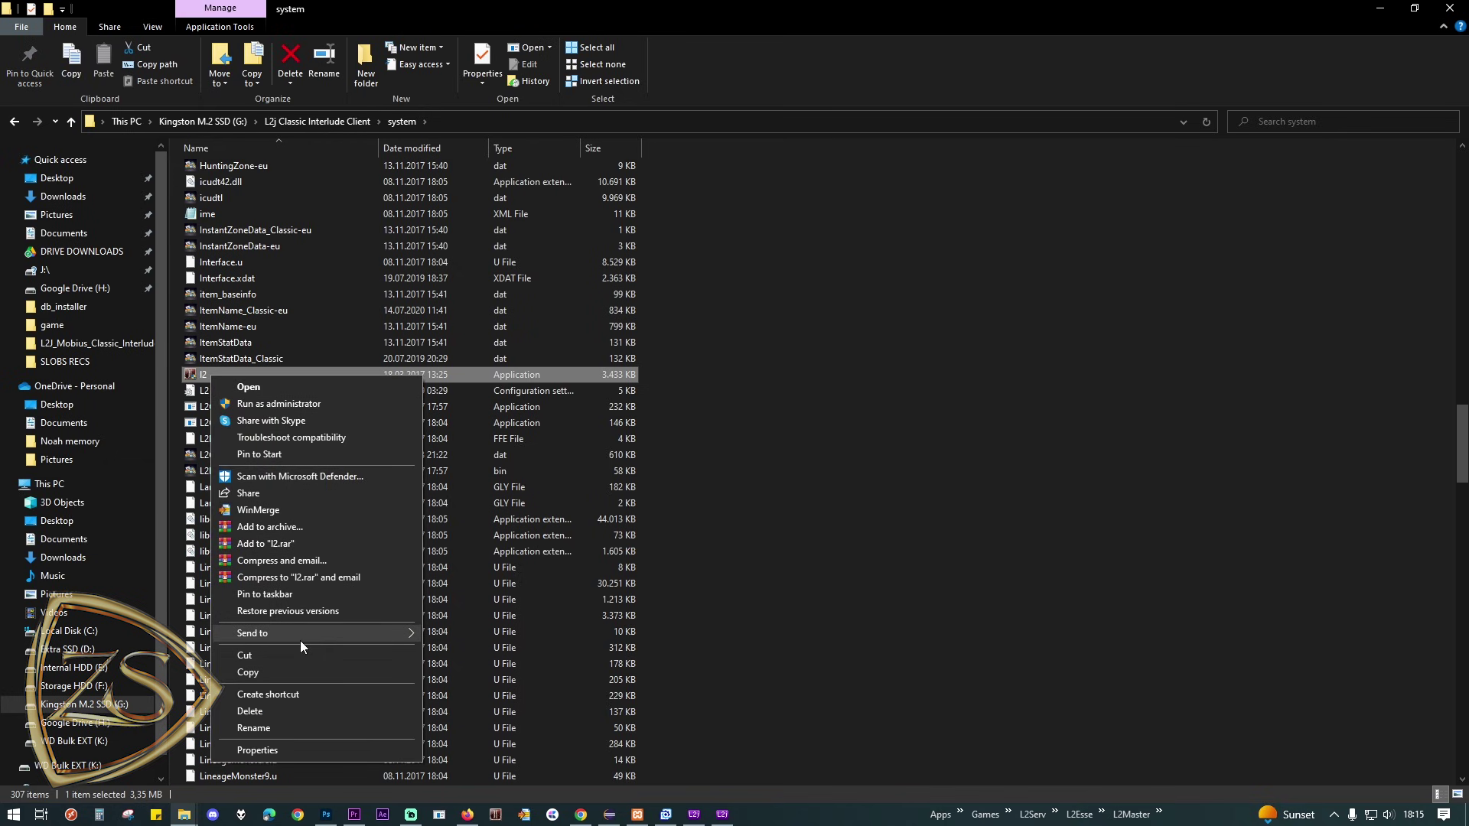
{"action": "mouse_move", "coordinate": [300, 646]}
{"action": "left_click", "coordinate": [457, 665]}
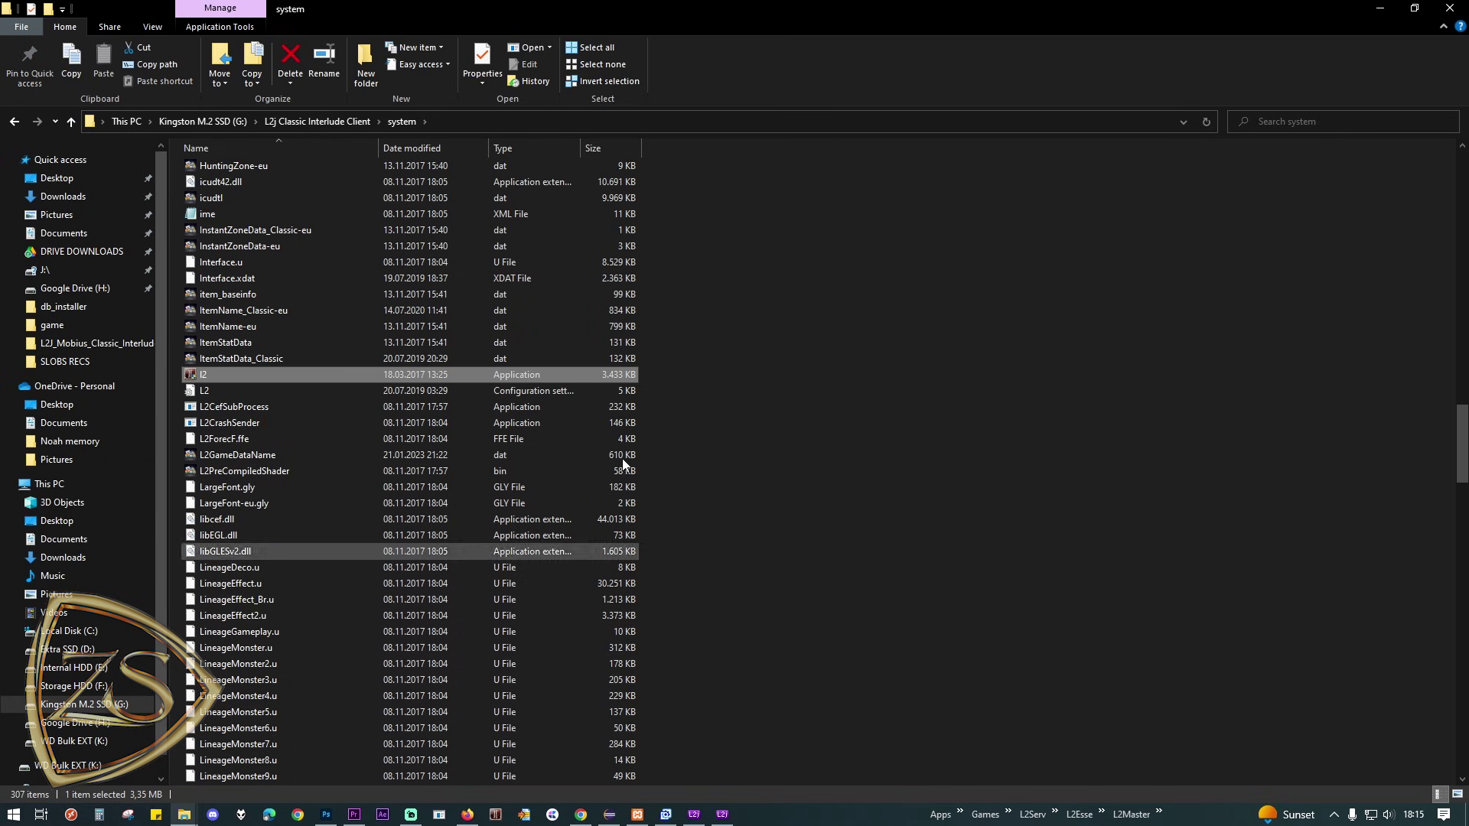
{"action": "left_click", "coordinate": [1379, 9]}
Step: Launch the l2 client, log in with the admin account credentials, and choose the Bartz server
{"action": "left_click", "coordinate": [34, 155]}
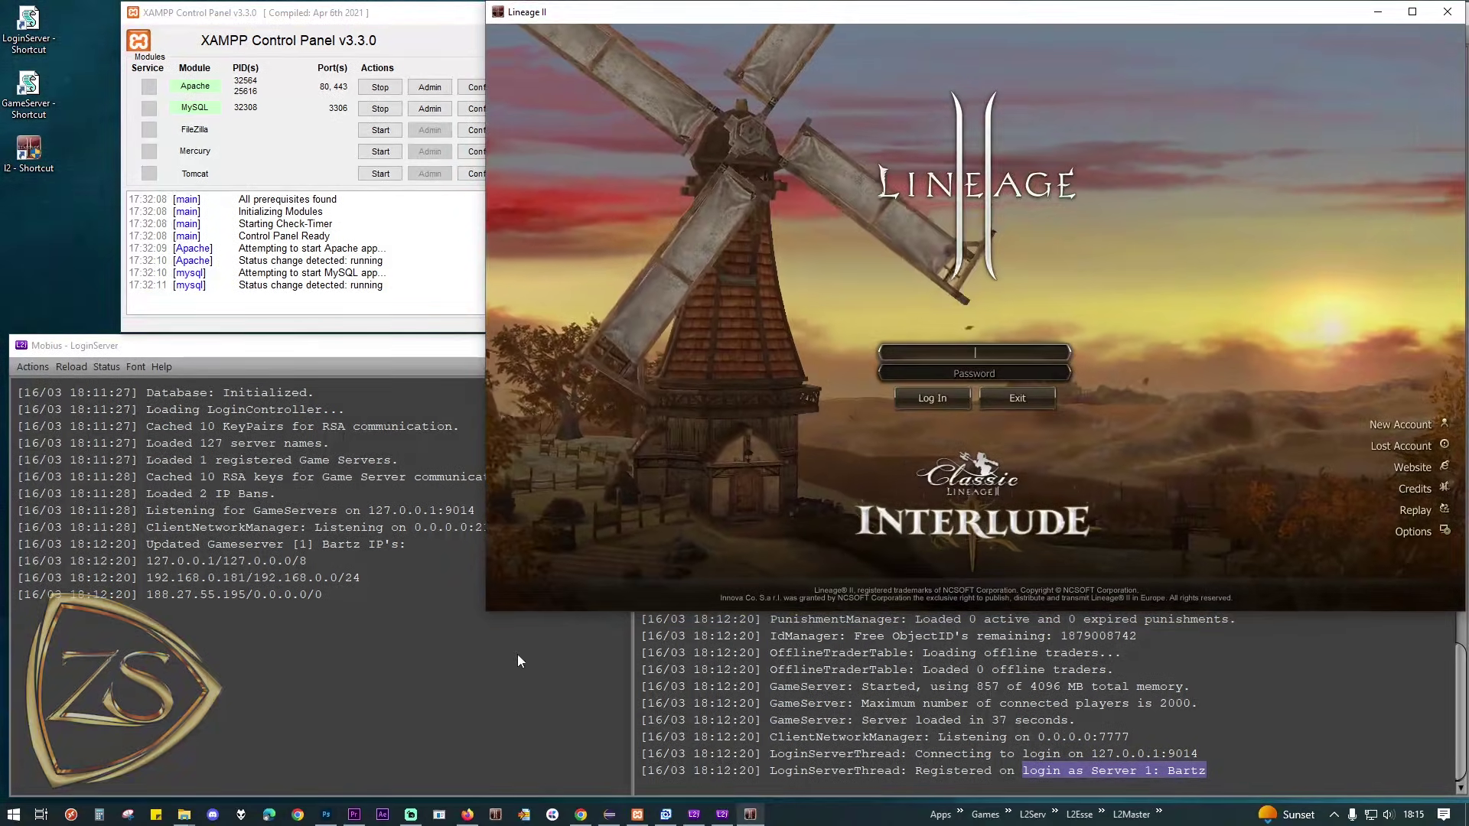
{"action": "type", "text": "admin"}
{"action": "key", "text": "Tab"}
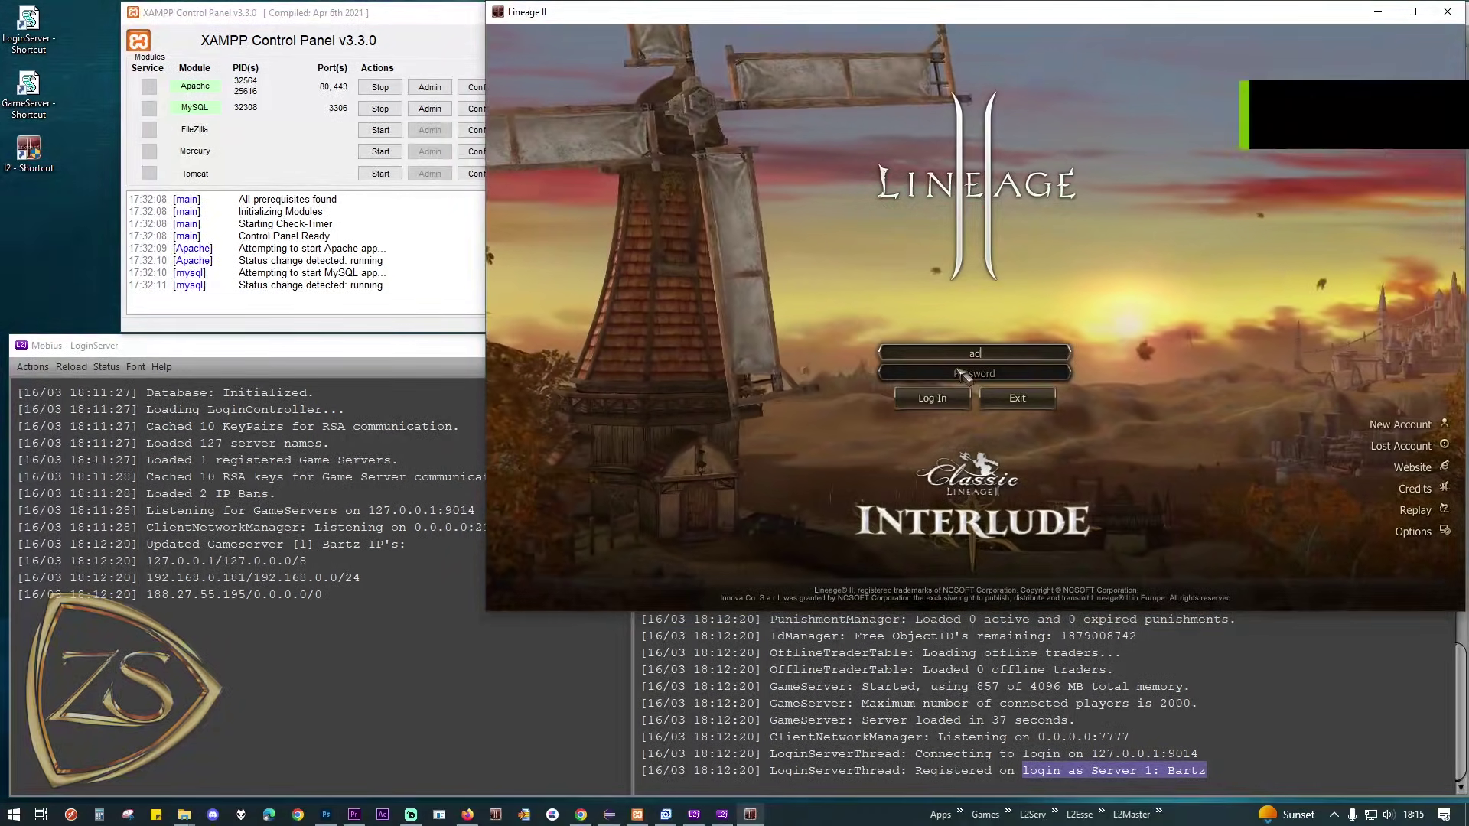
{"action": "type", "text": "admin"}
{"action": "key", "text": "Return"}
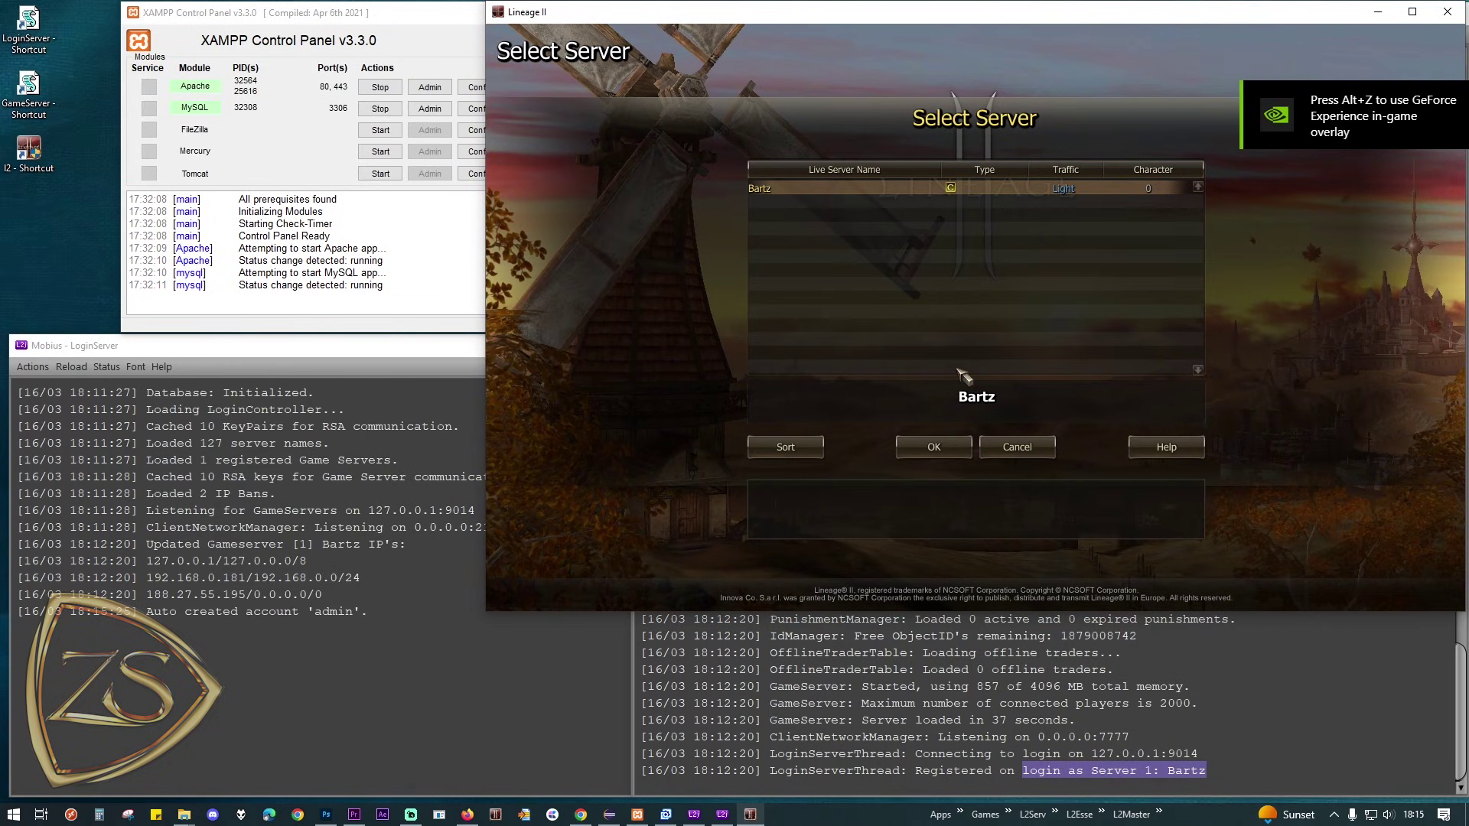
{"action": "left_click_drag", "start_coordinate": [368, 611], "coordinate": [146, 612]}
{"action": "left_click", "coordinate": [783, 427]}
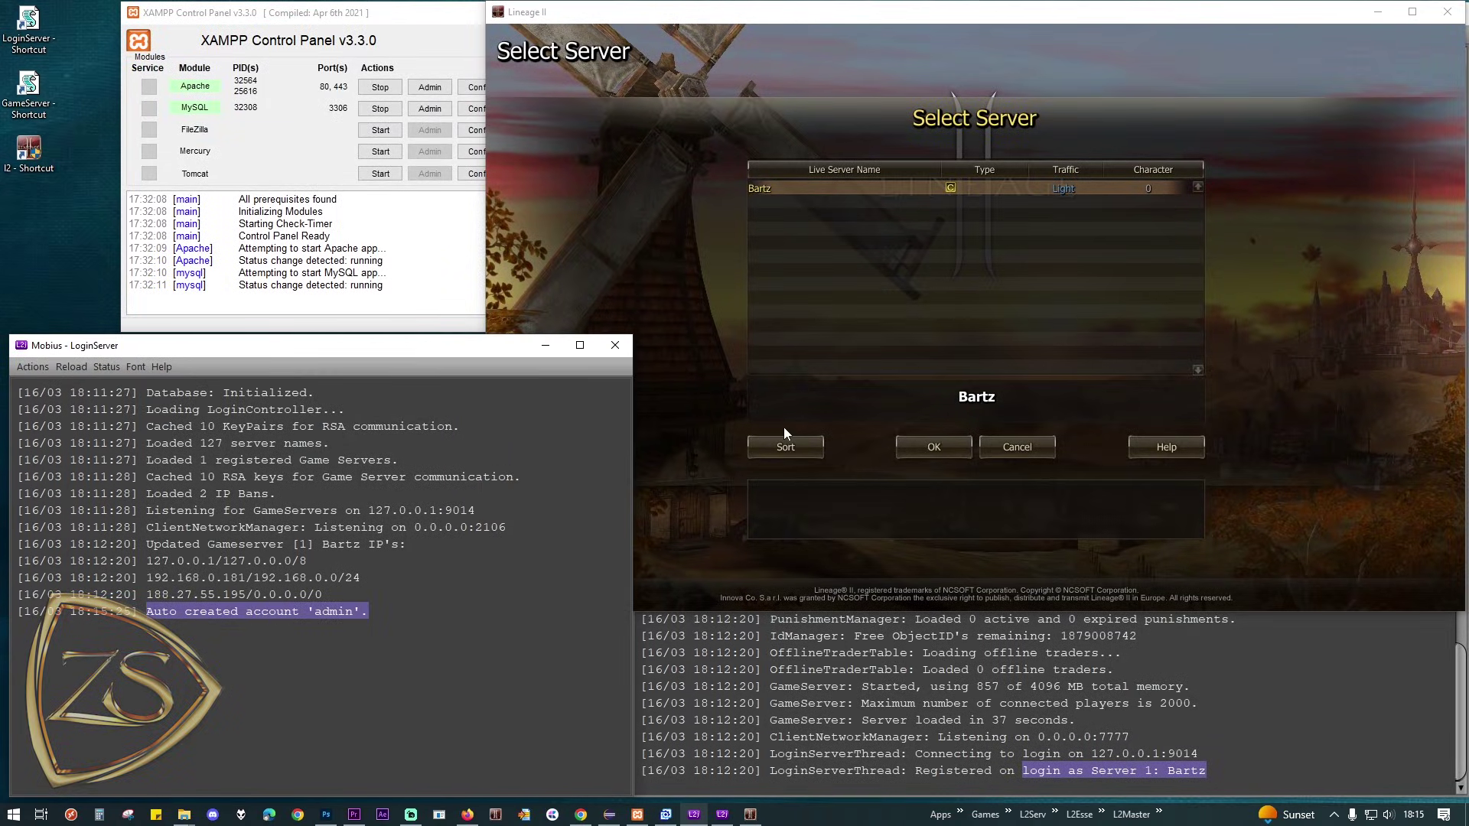
{"action": "left_click", "coordinate": [934, 446]}
Step: Create a new Human character, confirm its generation, and enter the game with it
{"action": "left_click", "coordinate": [1343, 599]}
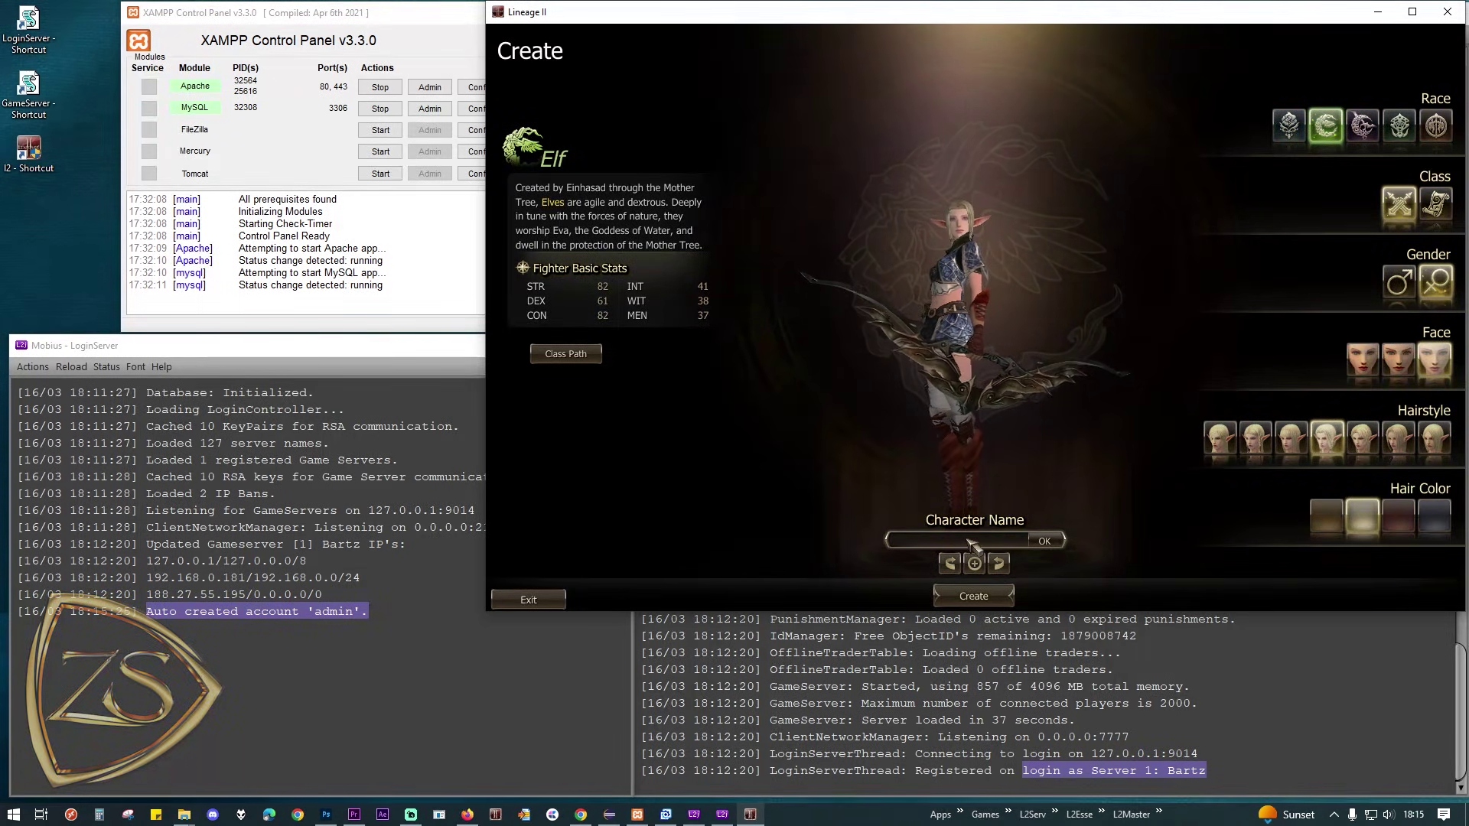
{"action": "type", "text": "ClassicGM"}
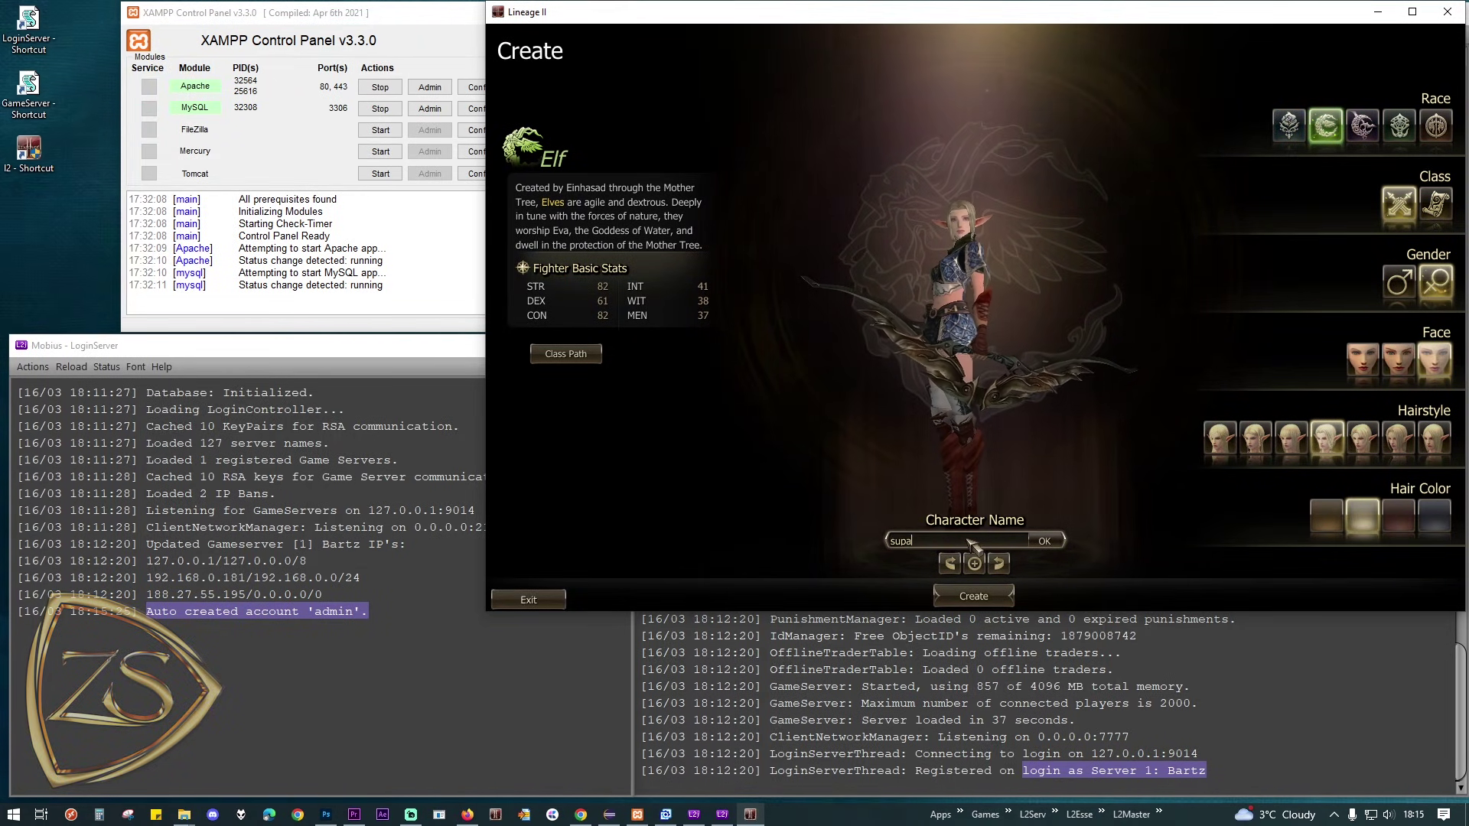
{"action": "left_click", "coordinate": [973, 564]}
{"action": "left_click", "coordinate": [973, 596]}
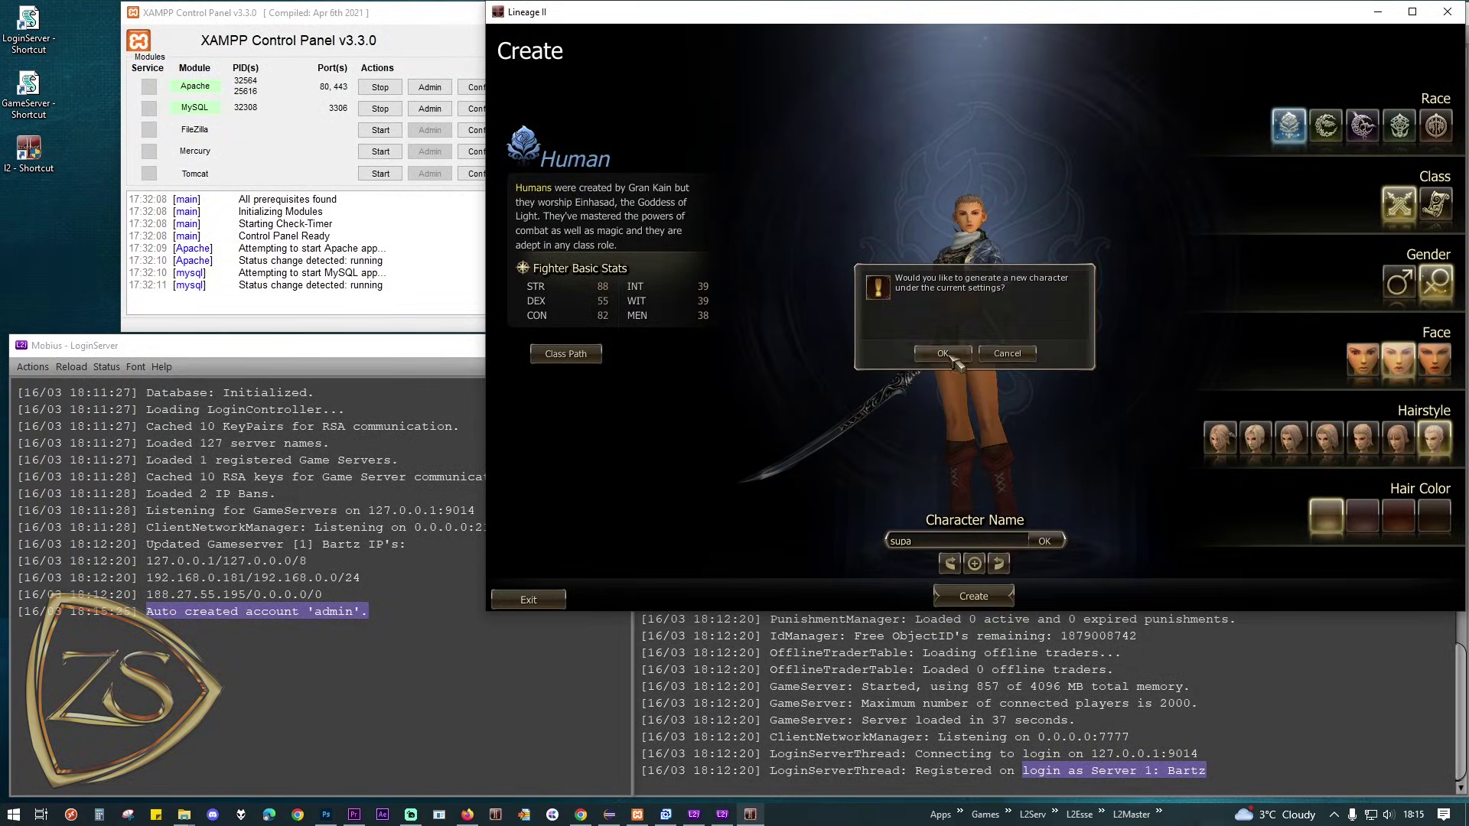
{"action": "left_click", "coordinate": [943, 353]}
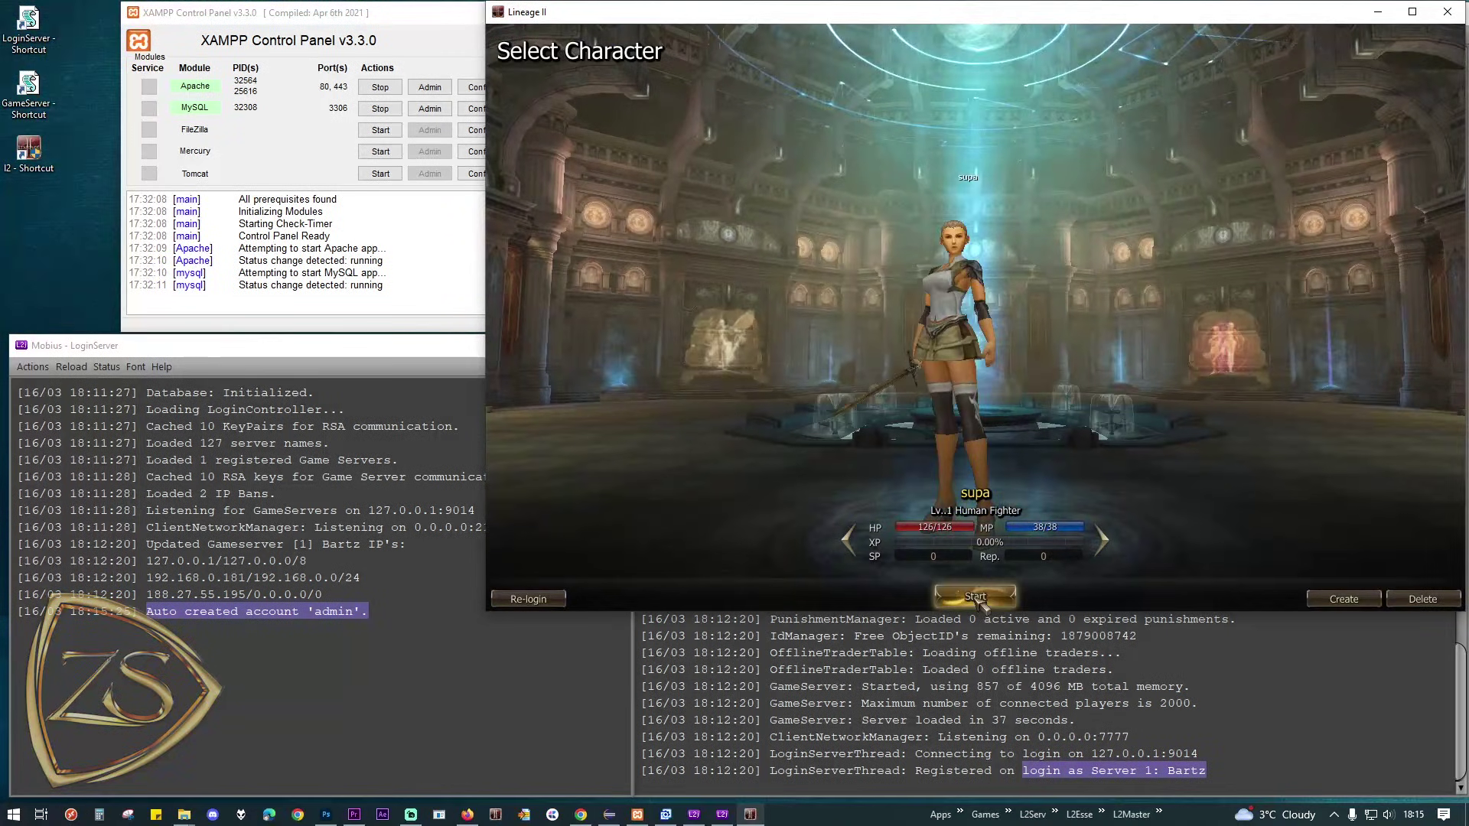
{"action": "left_click", "coordinate": [1002, 588]}
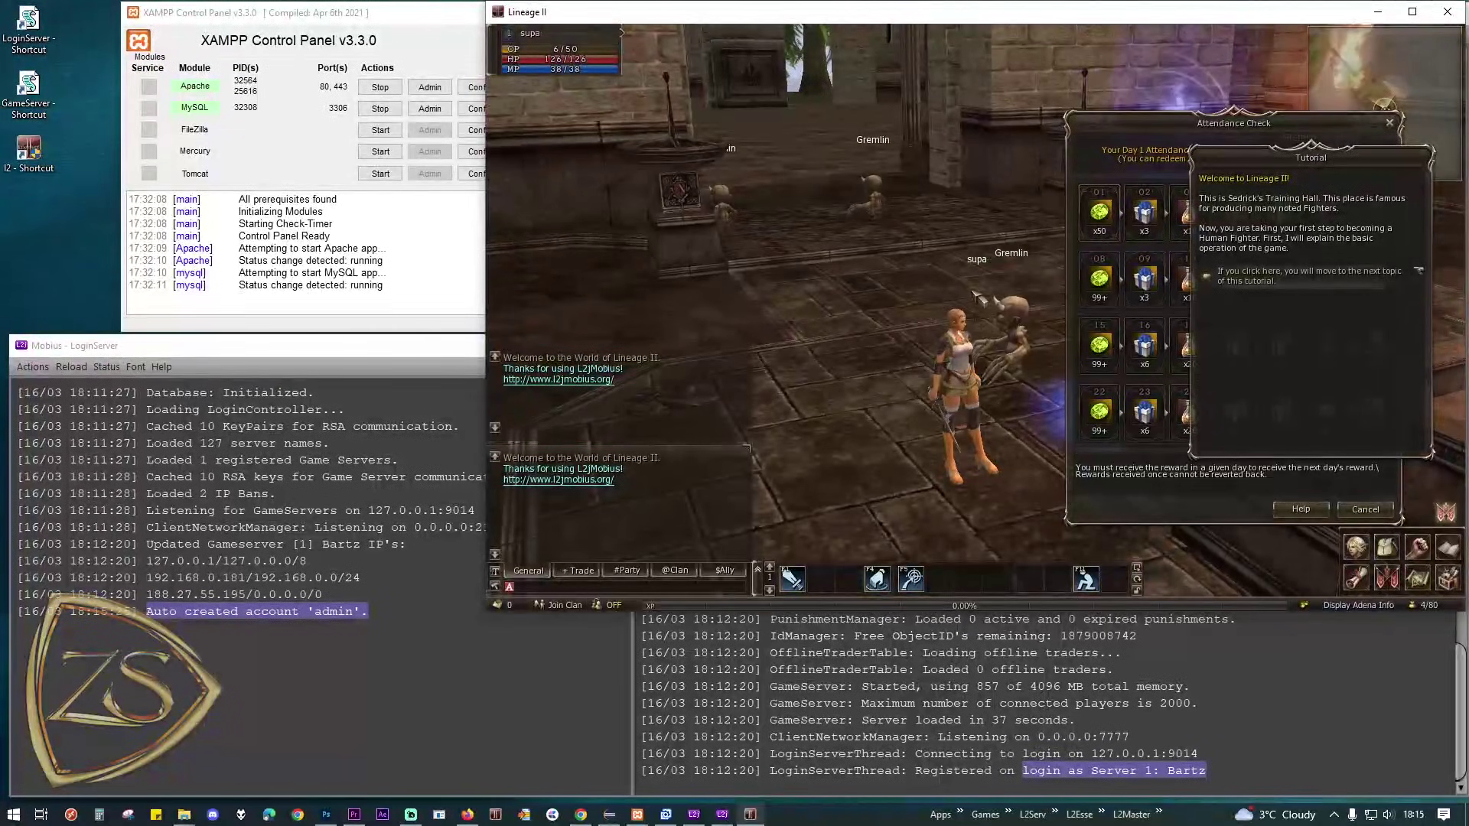
Step: Walk the character toward the gateway, cancel a restart from the system menu, then raise XAMPP
{"action": "left_click", "coordinate": [969, 291]}
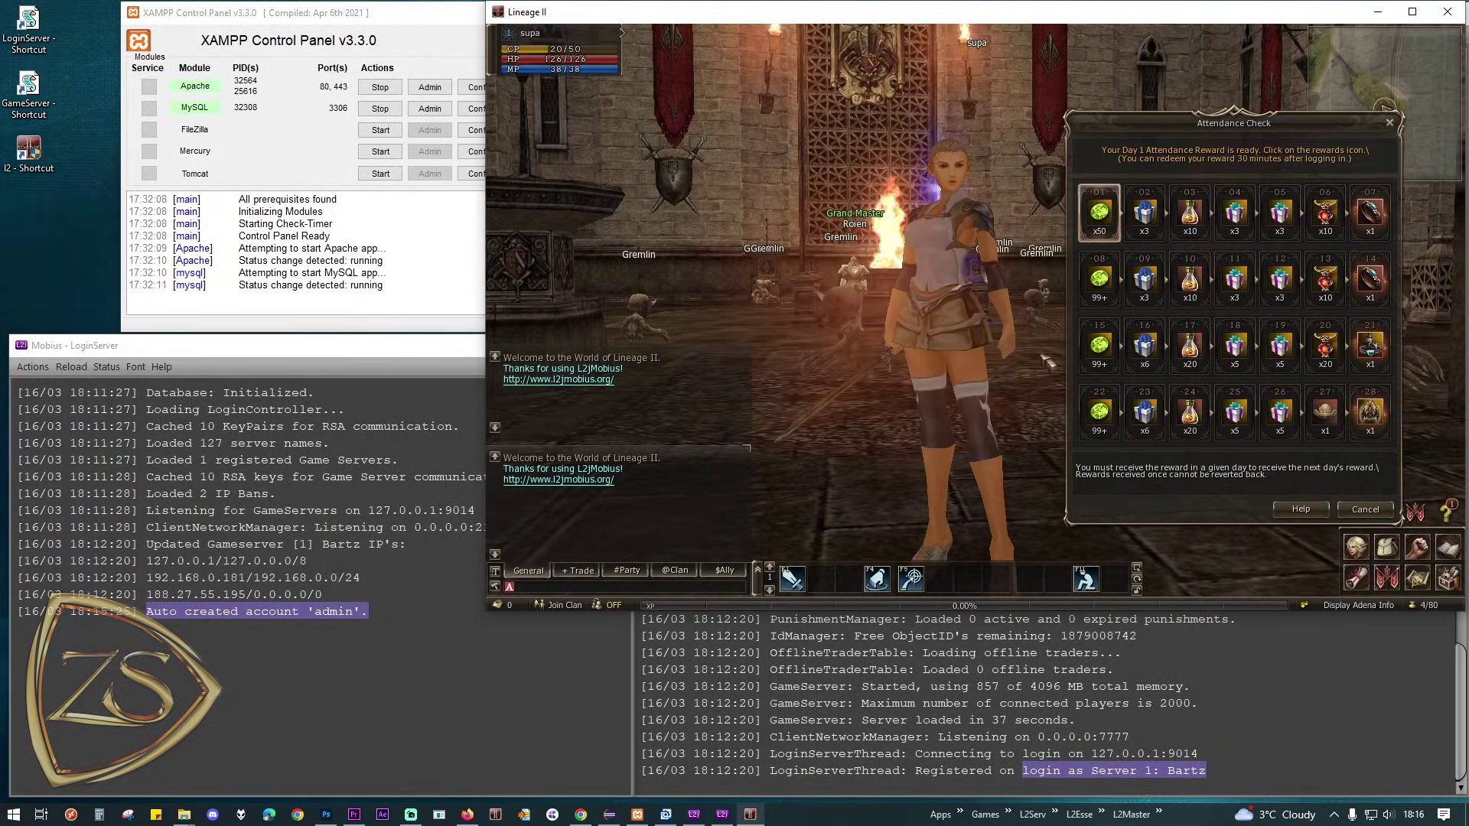
{"action": "key", "text": "alt+x"}
{"action": "left_click", "coordinate": [1381, 502]}
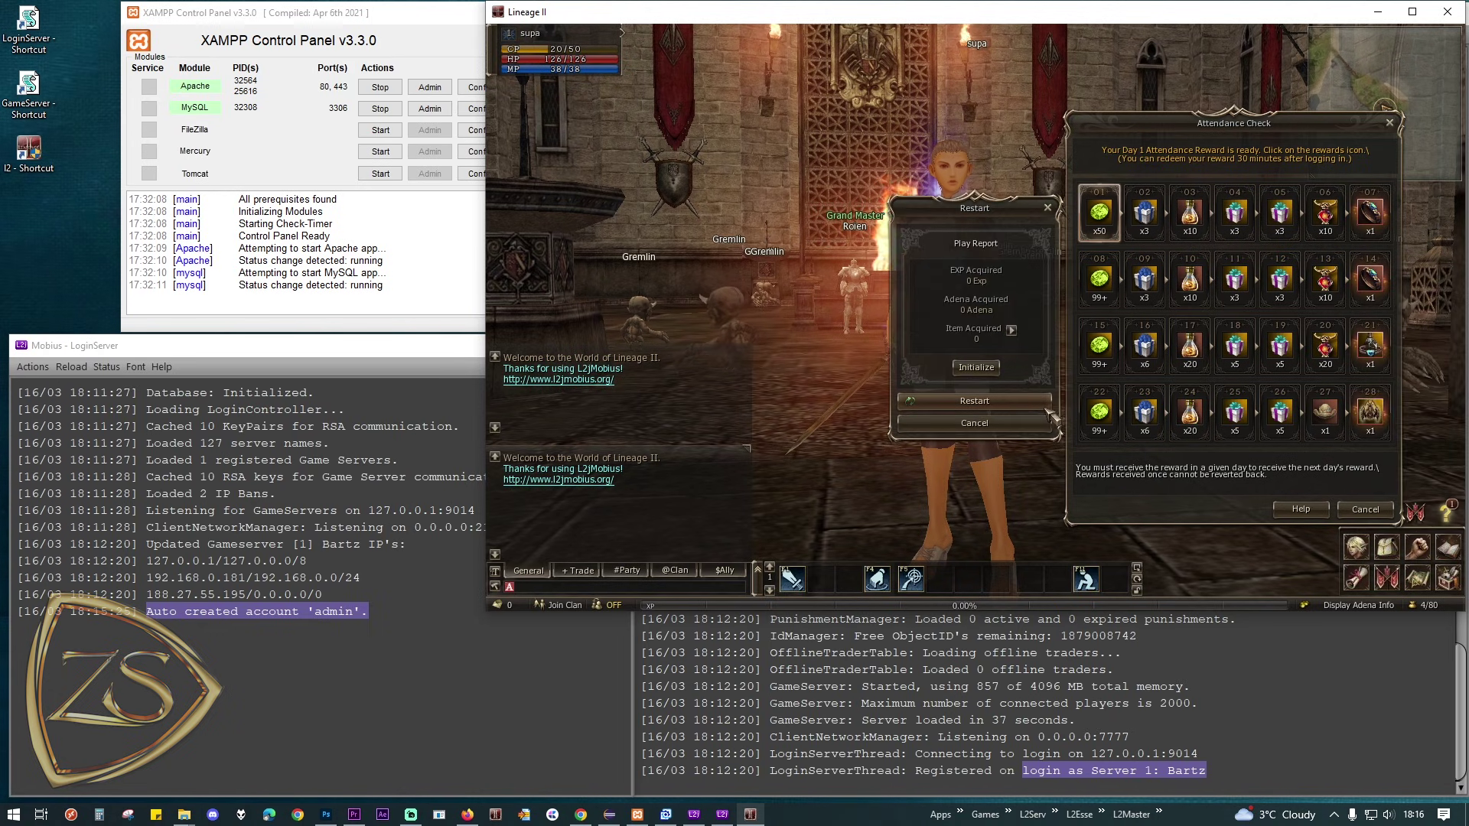
{"action": "left_click", "coordinate": [994, 423]}
{"action": "left_click", "coordinate": [390, 17]}
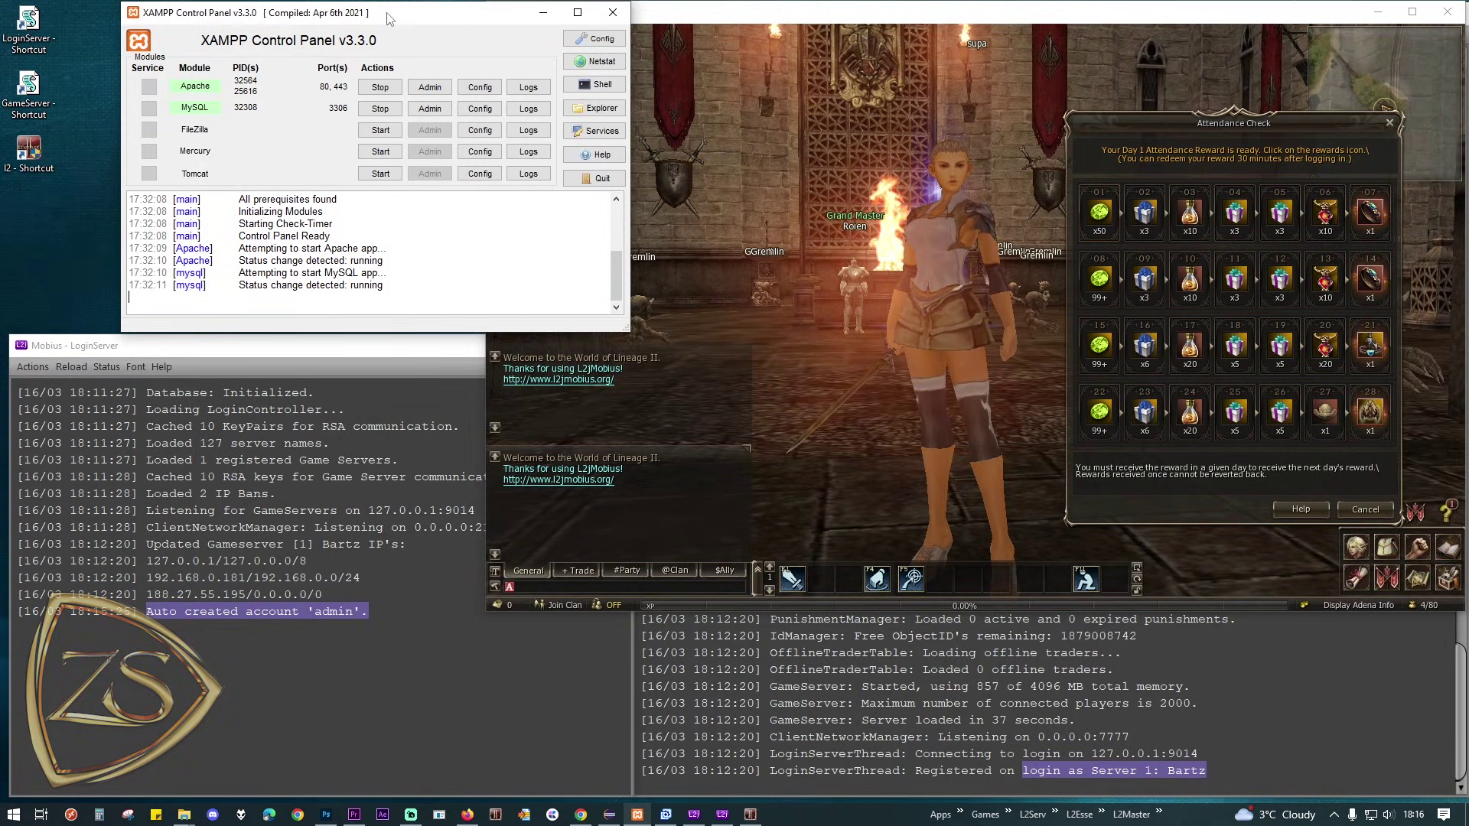
Step: Open the characters table of l2jmobiusclassicinterlude in phpMyAdmin via XAMPP's MySQL Admin
{"action": "left_click_drag", "start_coordinate": [390, 17], "coordinate": [282, 17]}
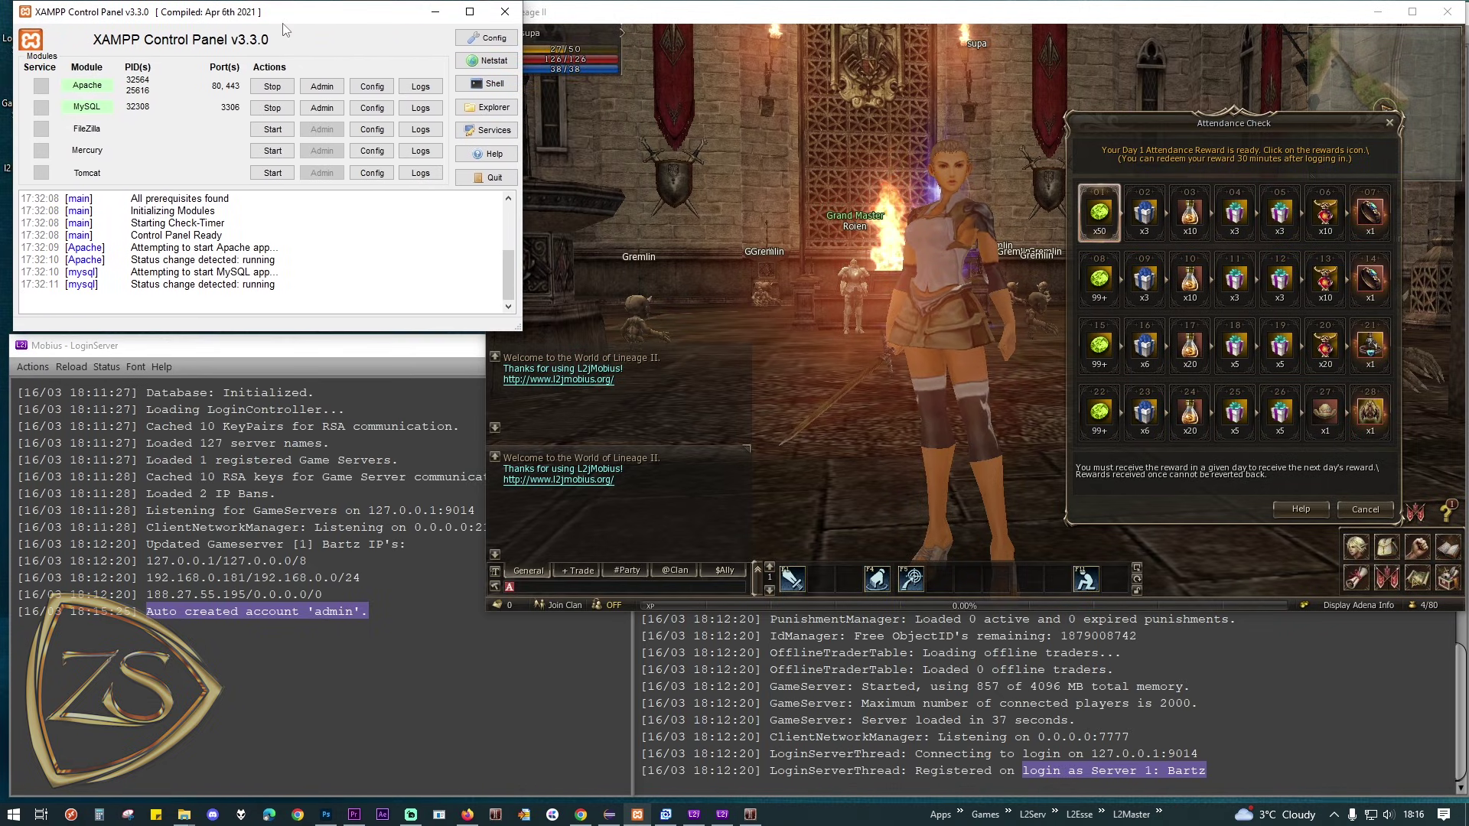
{"action": "left_click", "coordinate": [325, 111]}
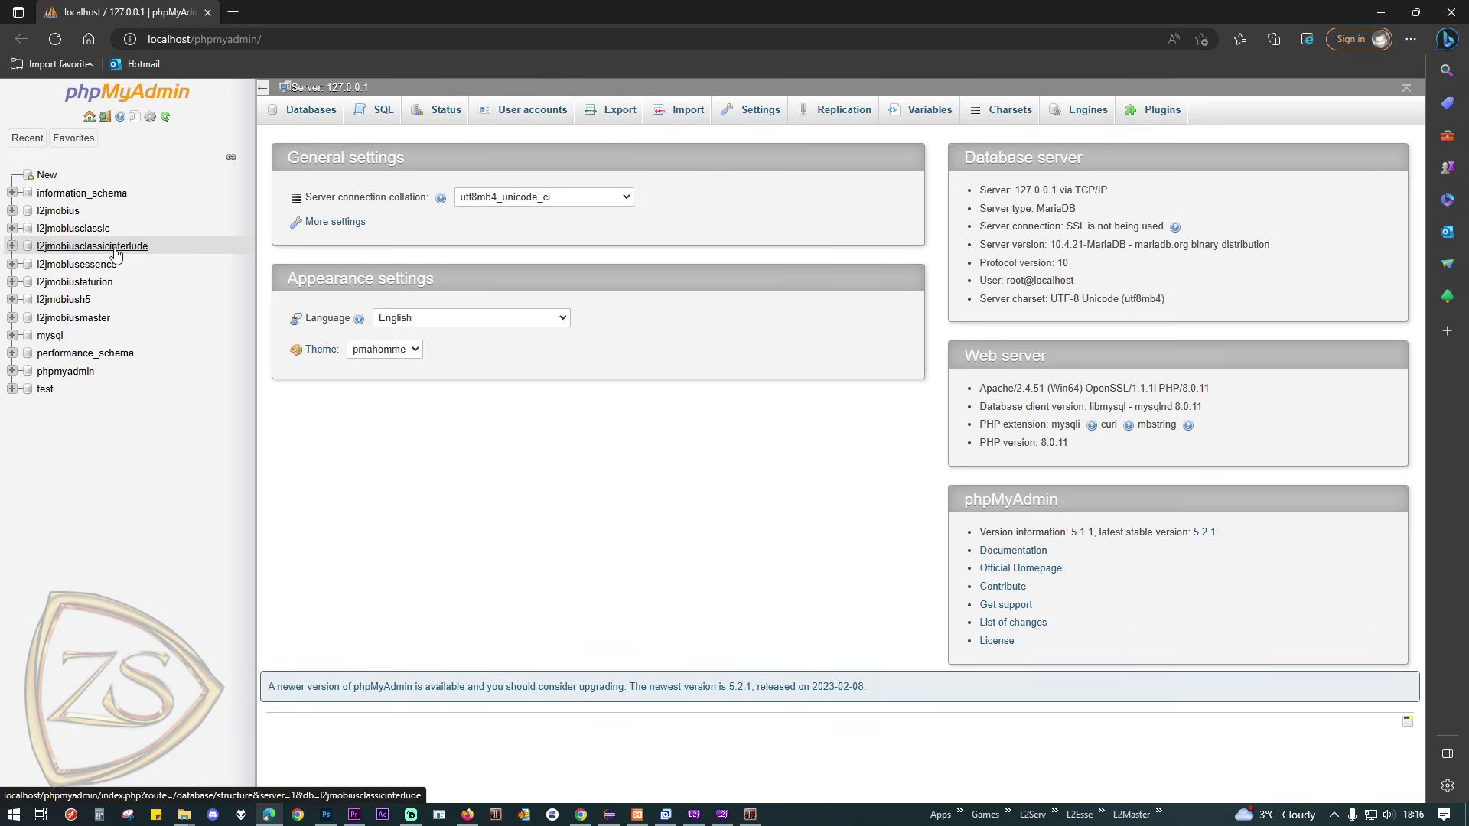
{"action": "left_click", "coordinate": [144, 248]}
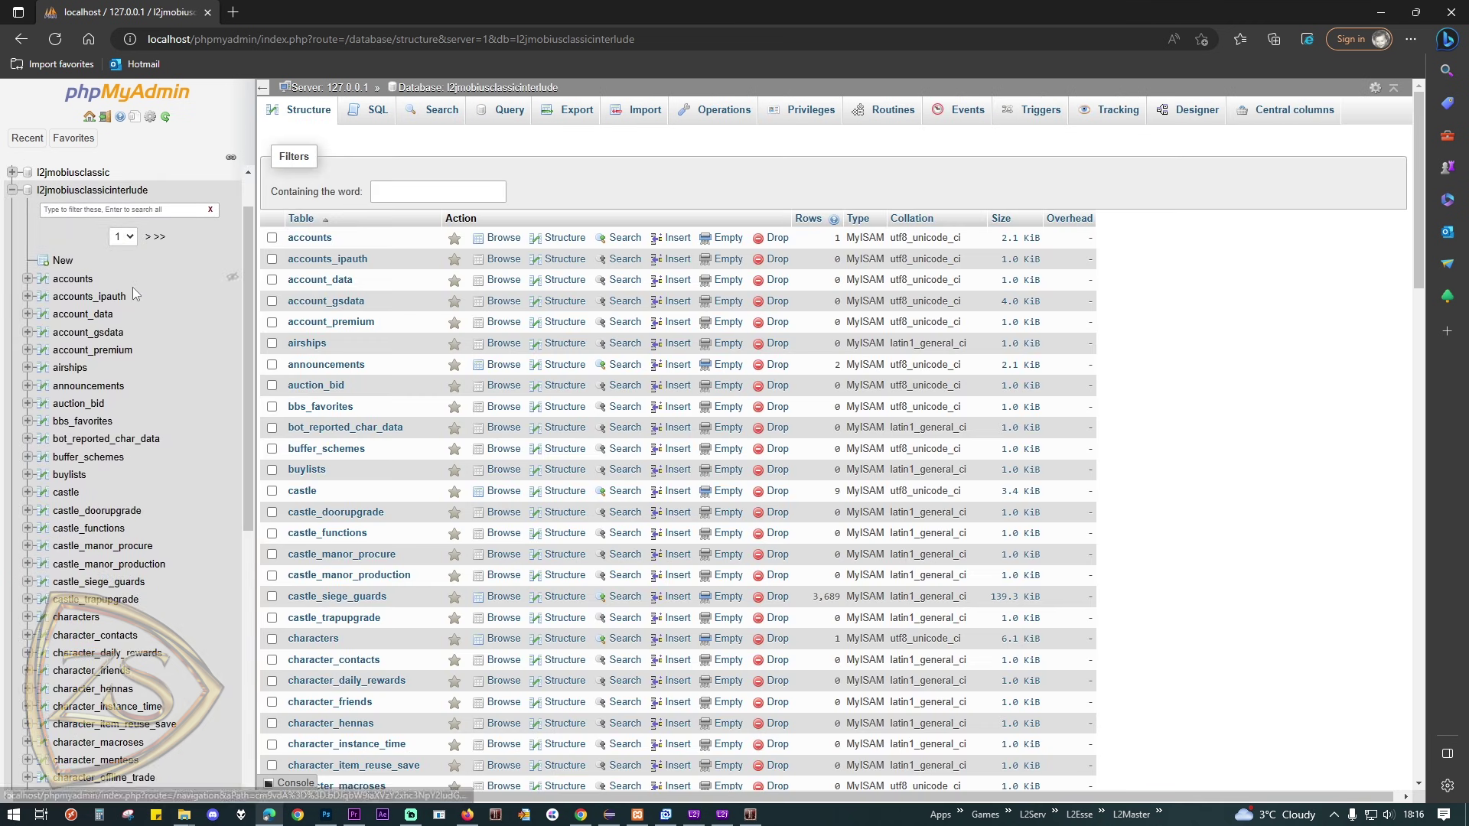
{"action": "left_click", "coordinate": [90, 623]}
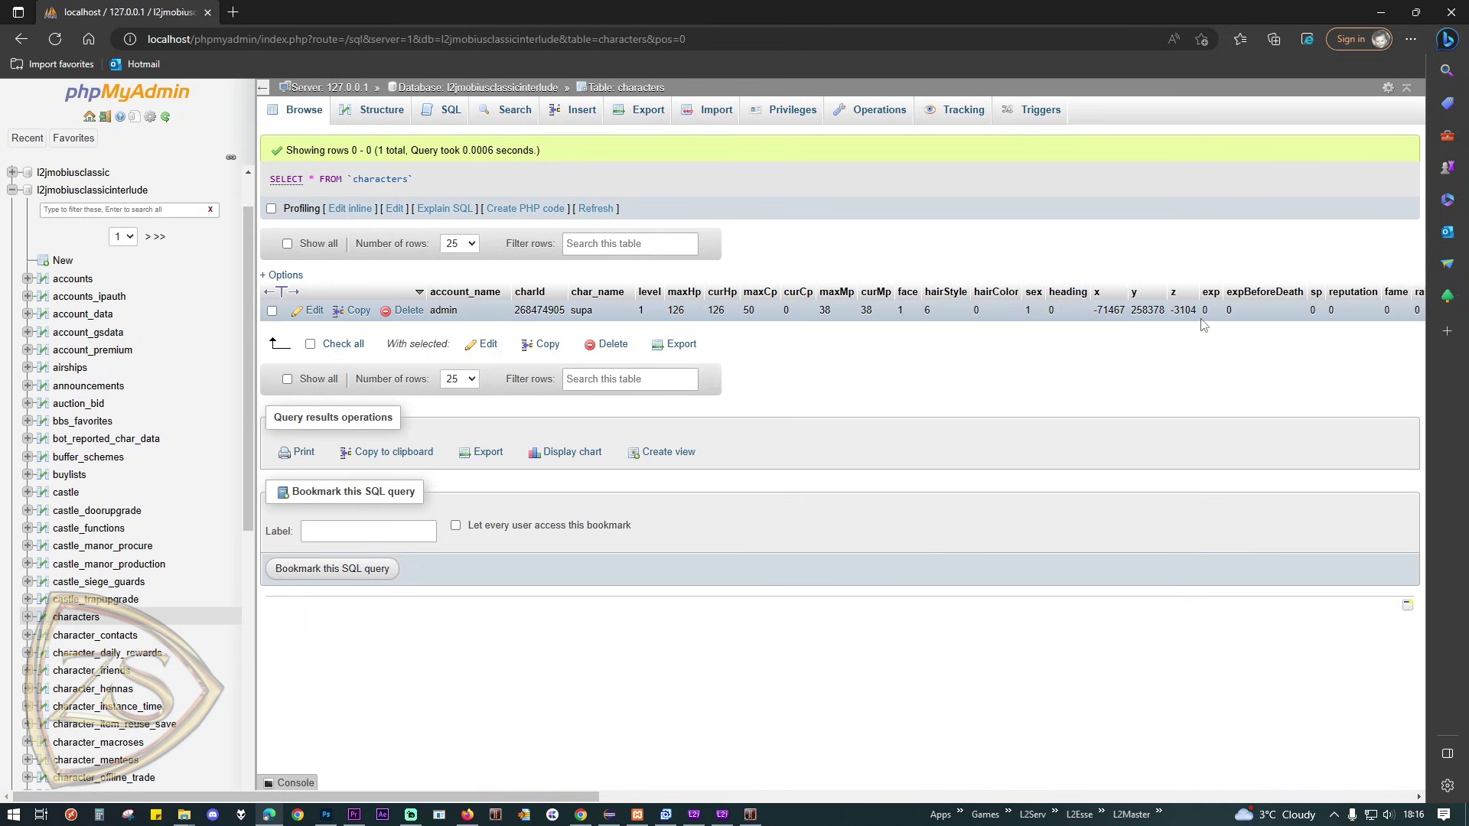
Step: Edit supa's row, set accesslevel to 100, and save the change
{"action": "left_click", "coordinate": [337, 313]}
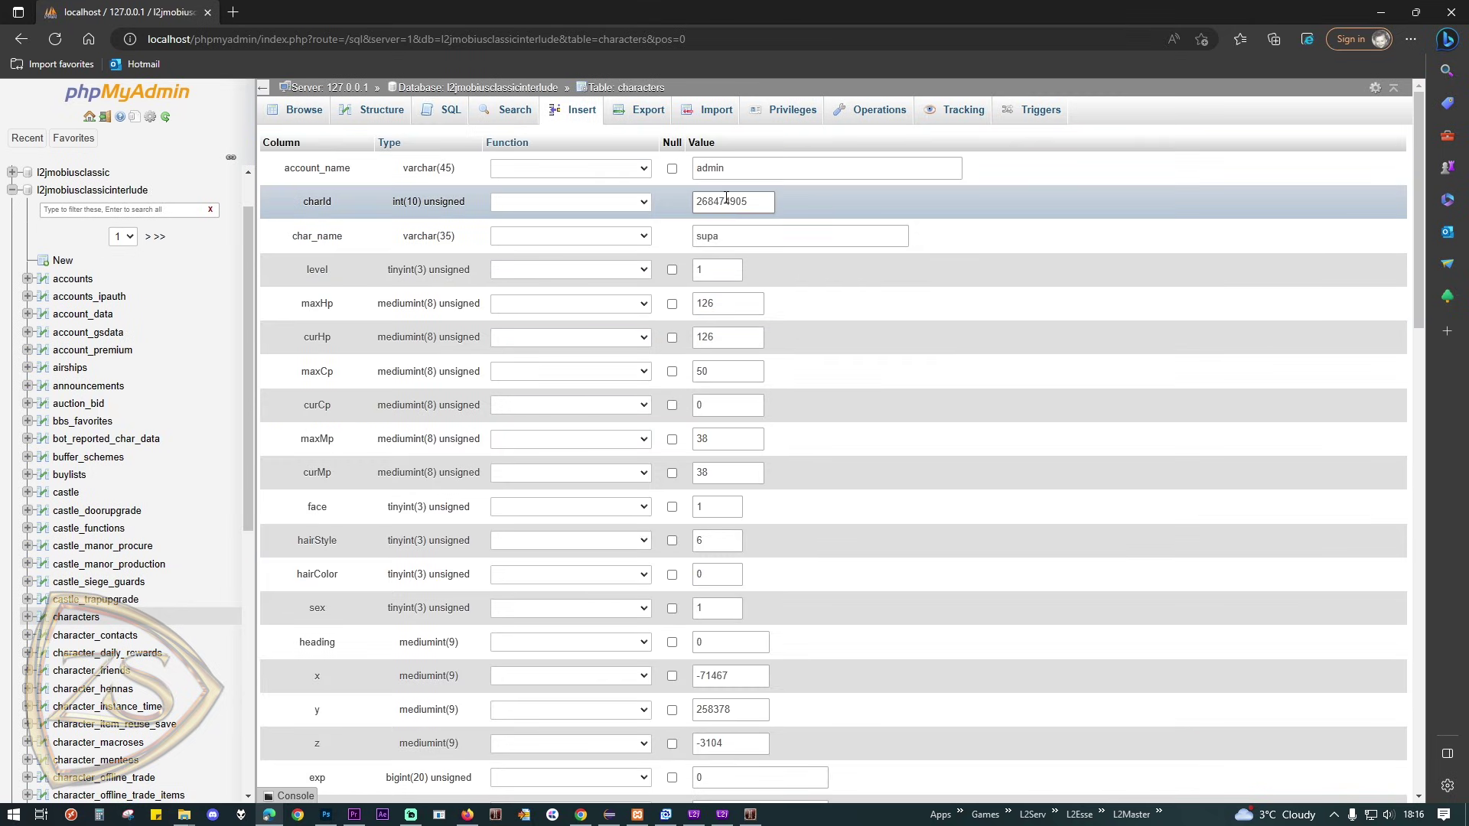
{"action": "scroll", "coordinate": [745, 336], "scroll_direction": "down", "scroll_amount": 3}
{"action": "scroll", "coordinate": [746, 344], "scroll_direction": "down", "scroll_amount": 7}
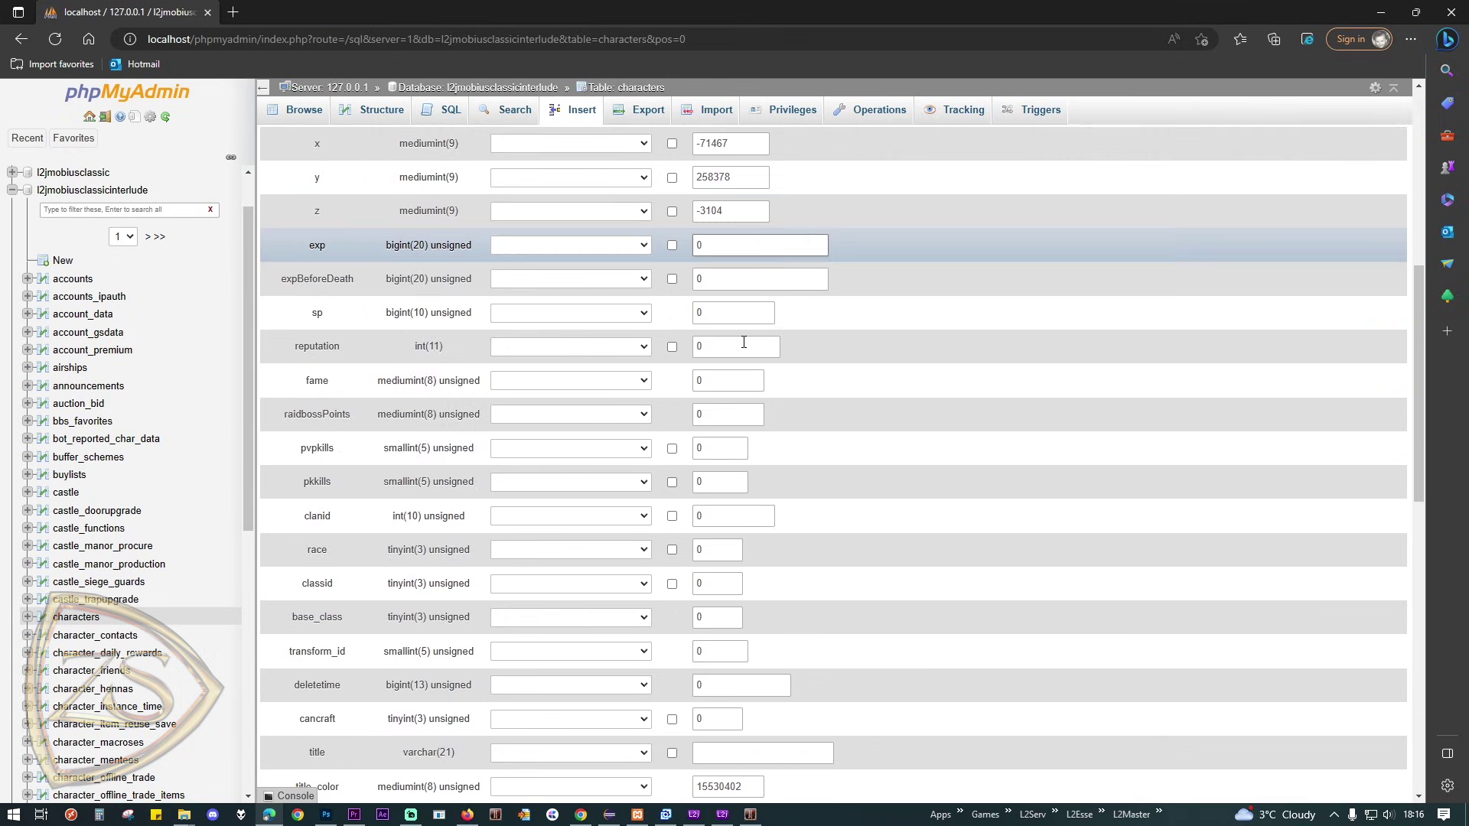
{"action": "scroll", "coordinate": [715, 338], "scroll_direction": "down", "scroll_amount": 2}
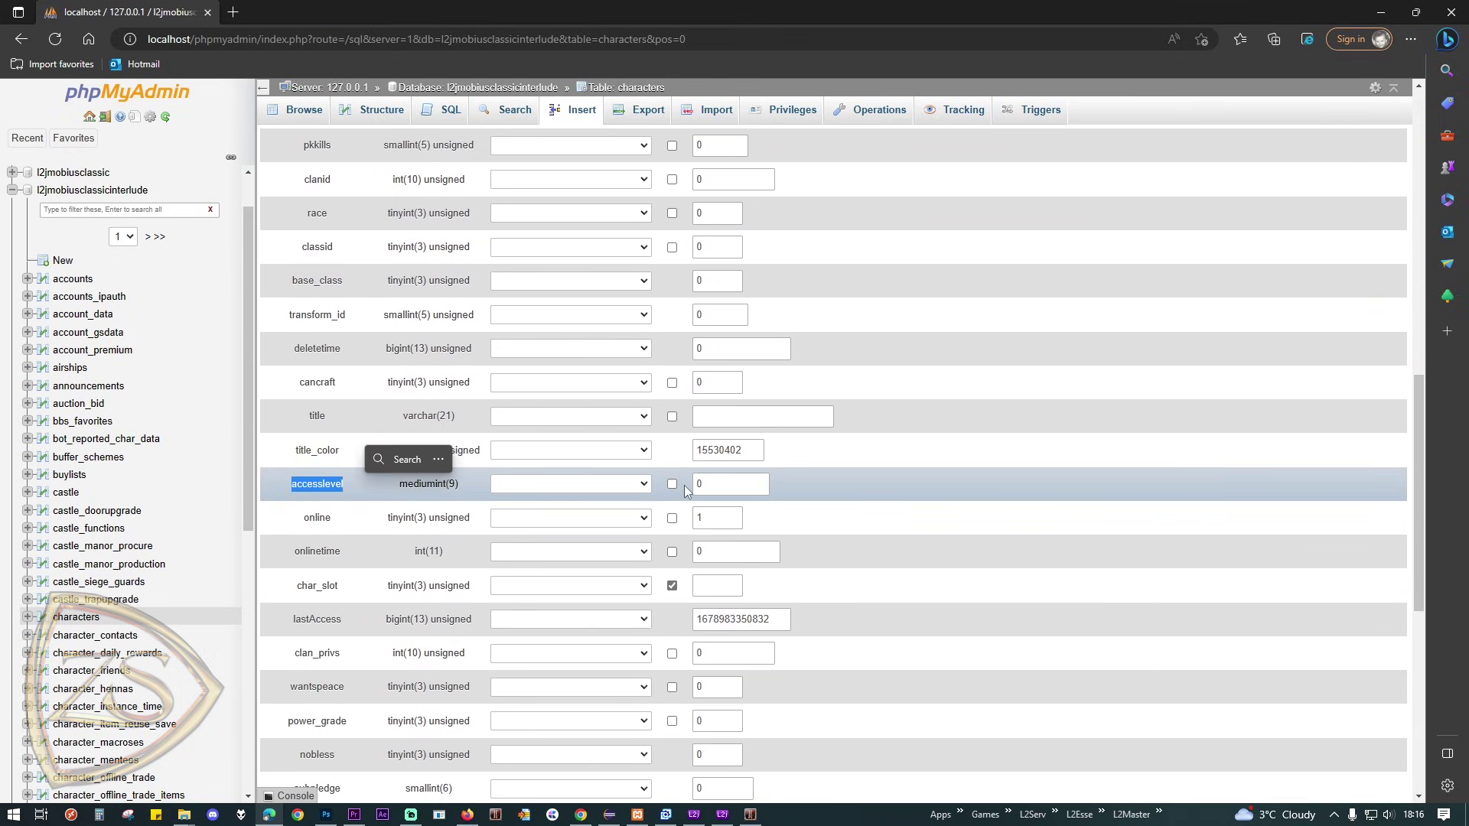
{"action": "type", "text": "100"}
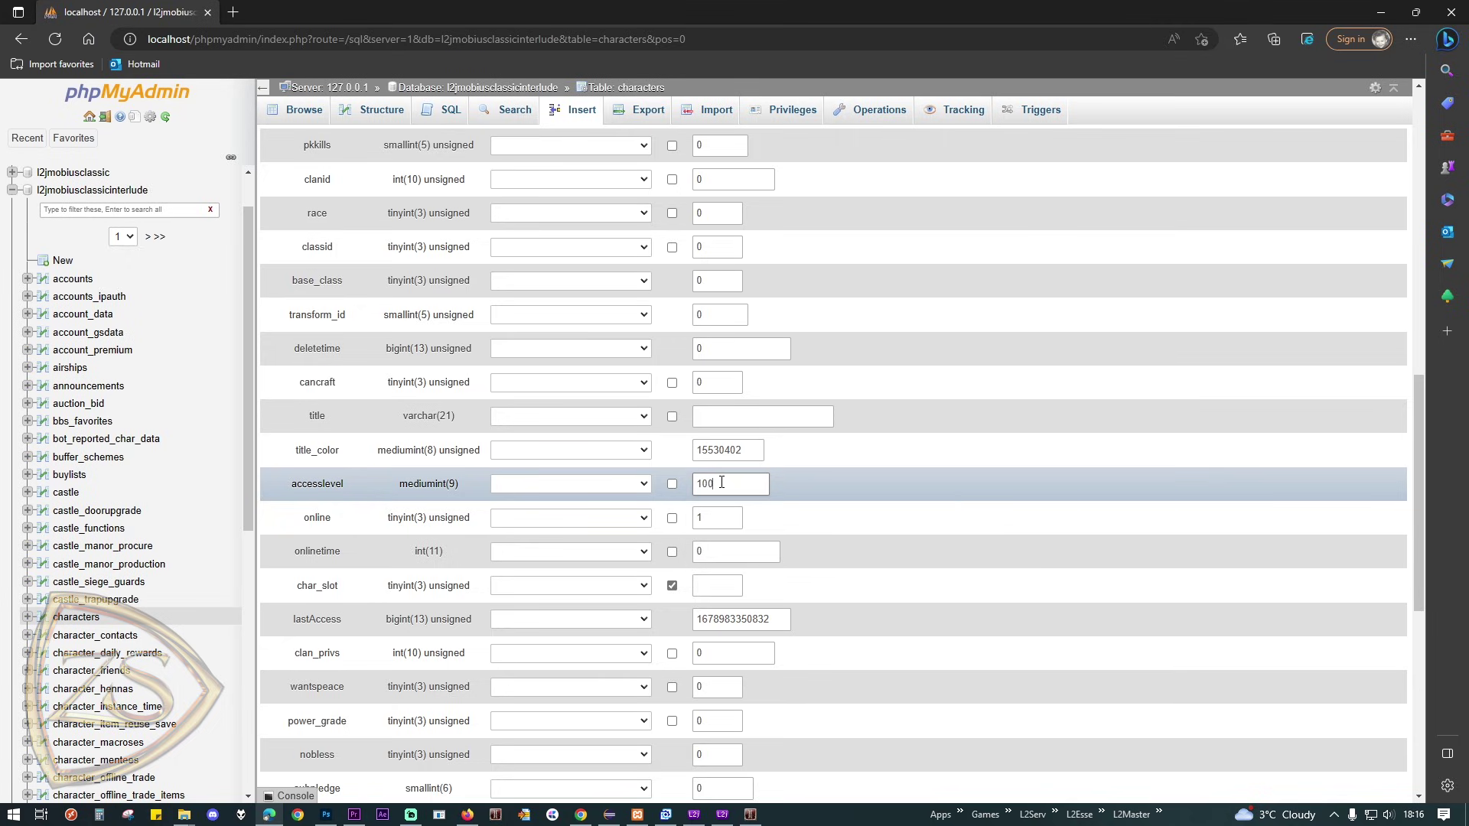
{"action": "left_click", "coordinate": [818, 478]}
{"action": "scroll", "coordinate": [1191, 459], "scroll_direction": "down", "scroll_amount": 7}
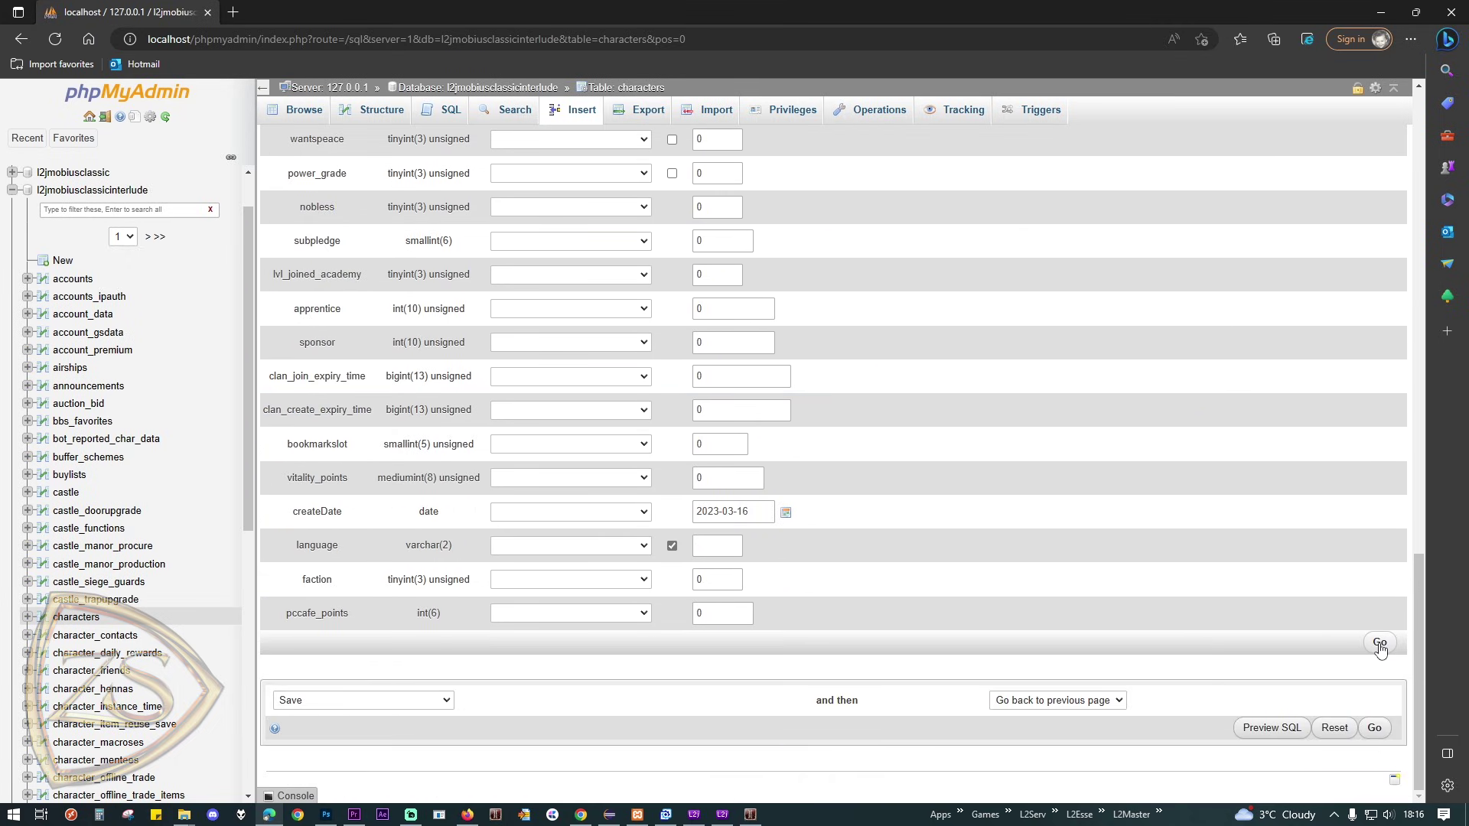
{"action": "left_click", "coordinate": [1379, 644]}
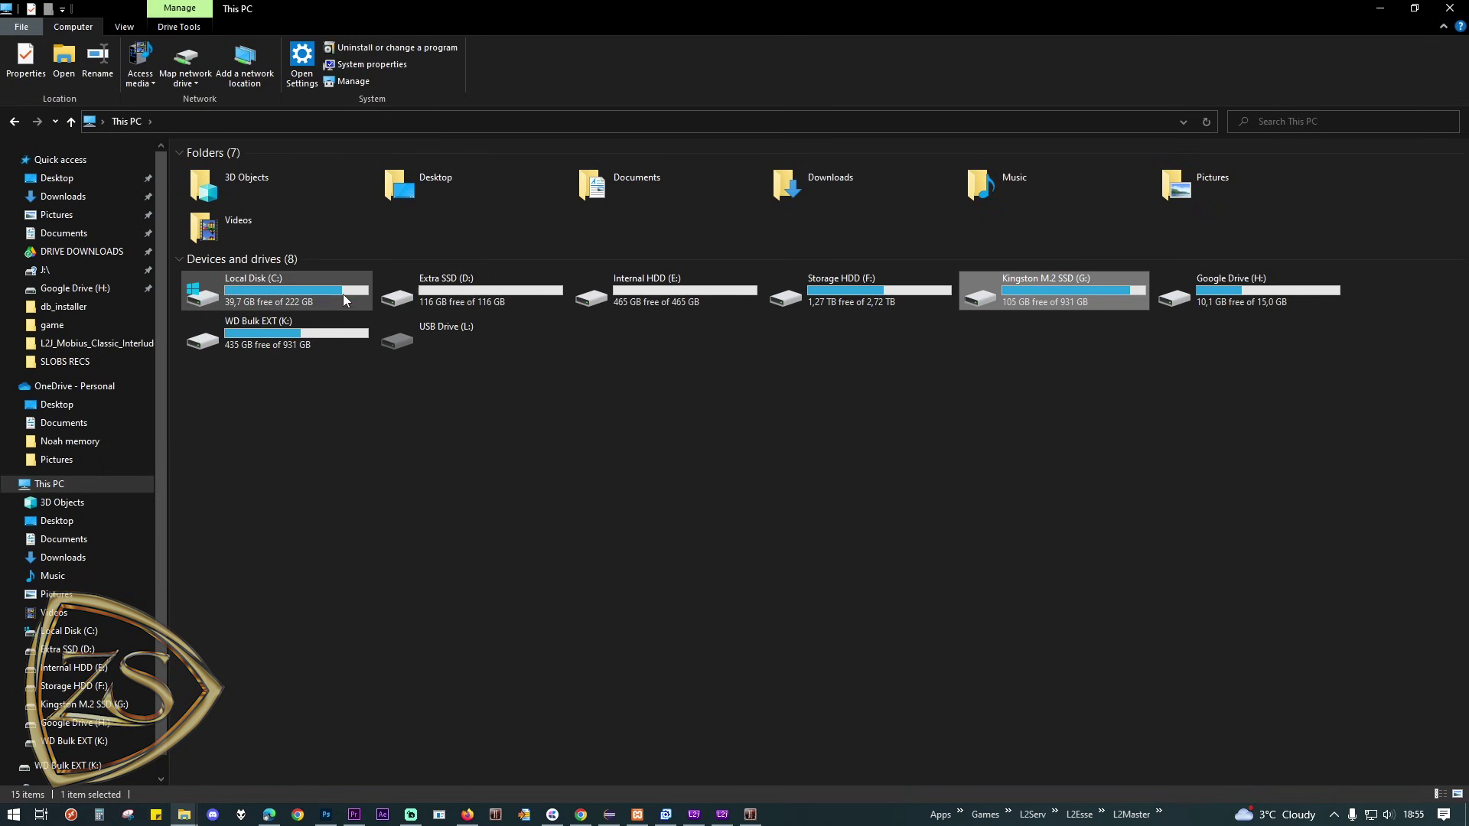
Step: Open C:\L2J_Mobius_Classic_Interlude\game\config\AccessLevels.xml in Notepad and maximize it
{"action": "double_click", "coordinate": [253, 291]}
{"action": "double_click", "coordinate": [822, 191]}
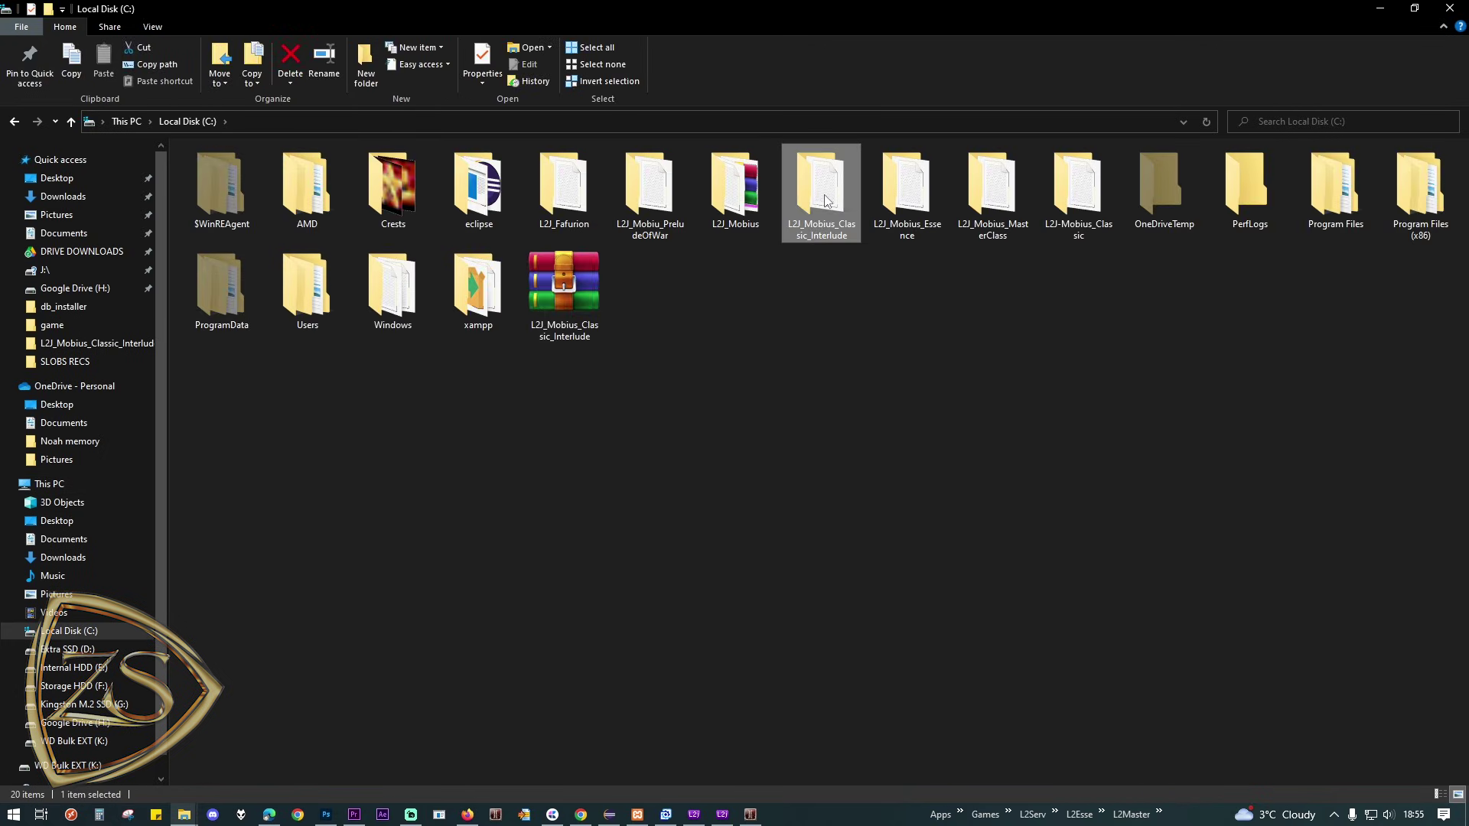
{"action": "double_click", "coordinate": [298, 205]}
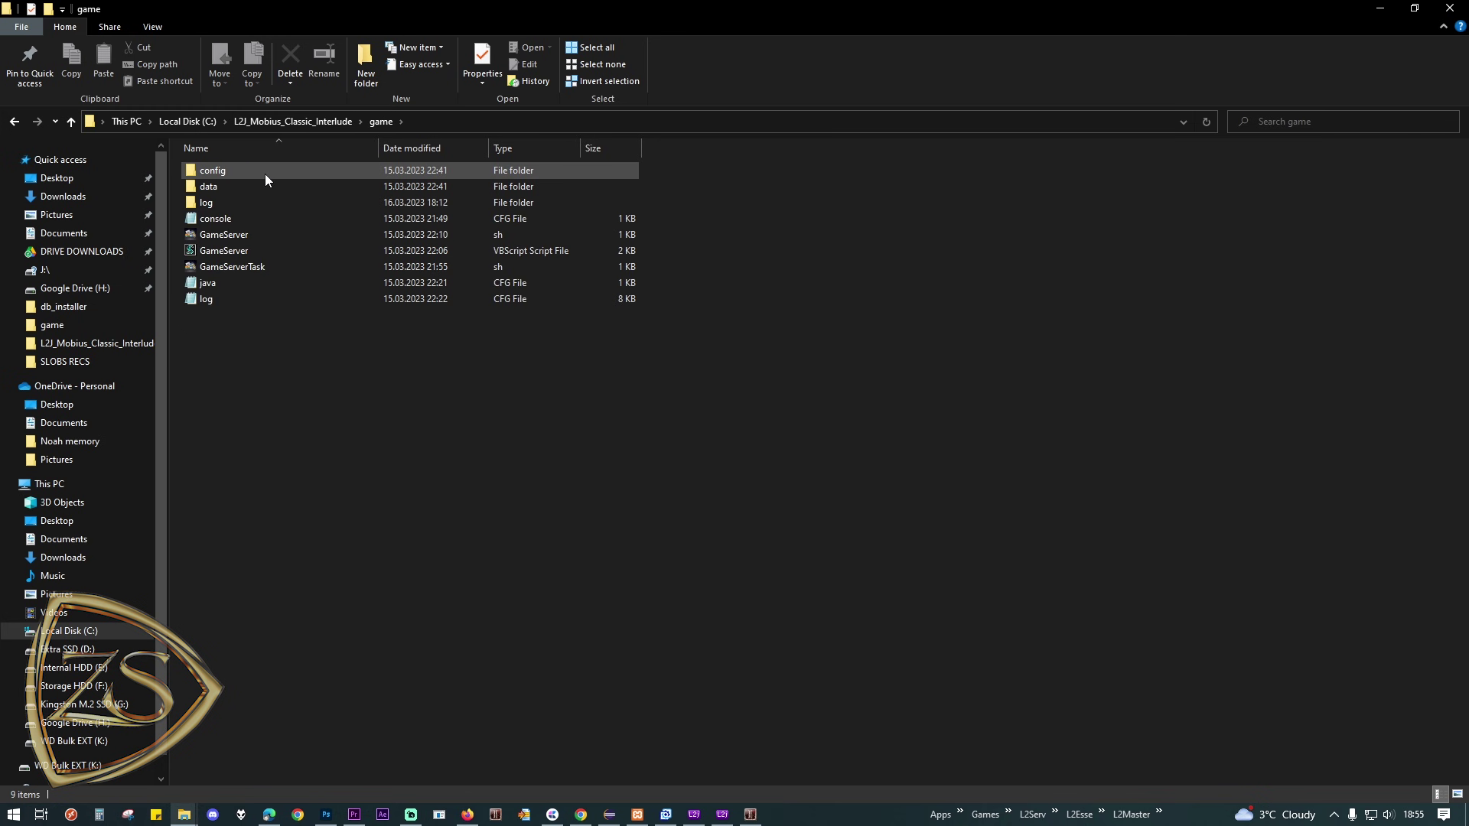
{"action": "double_click", "coordinate": [263, 172]}
{"action": "left_click", "coordinate": [239, 190]}
{"action": "double_click", "coordinate": [238, 189]}
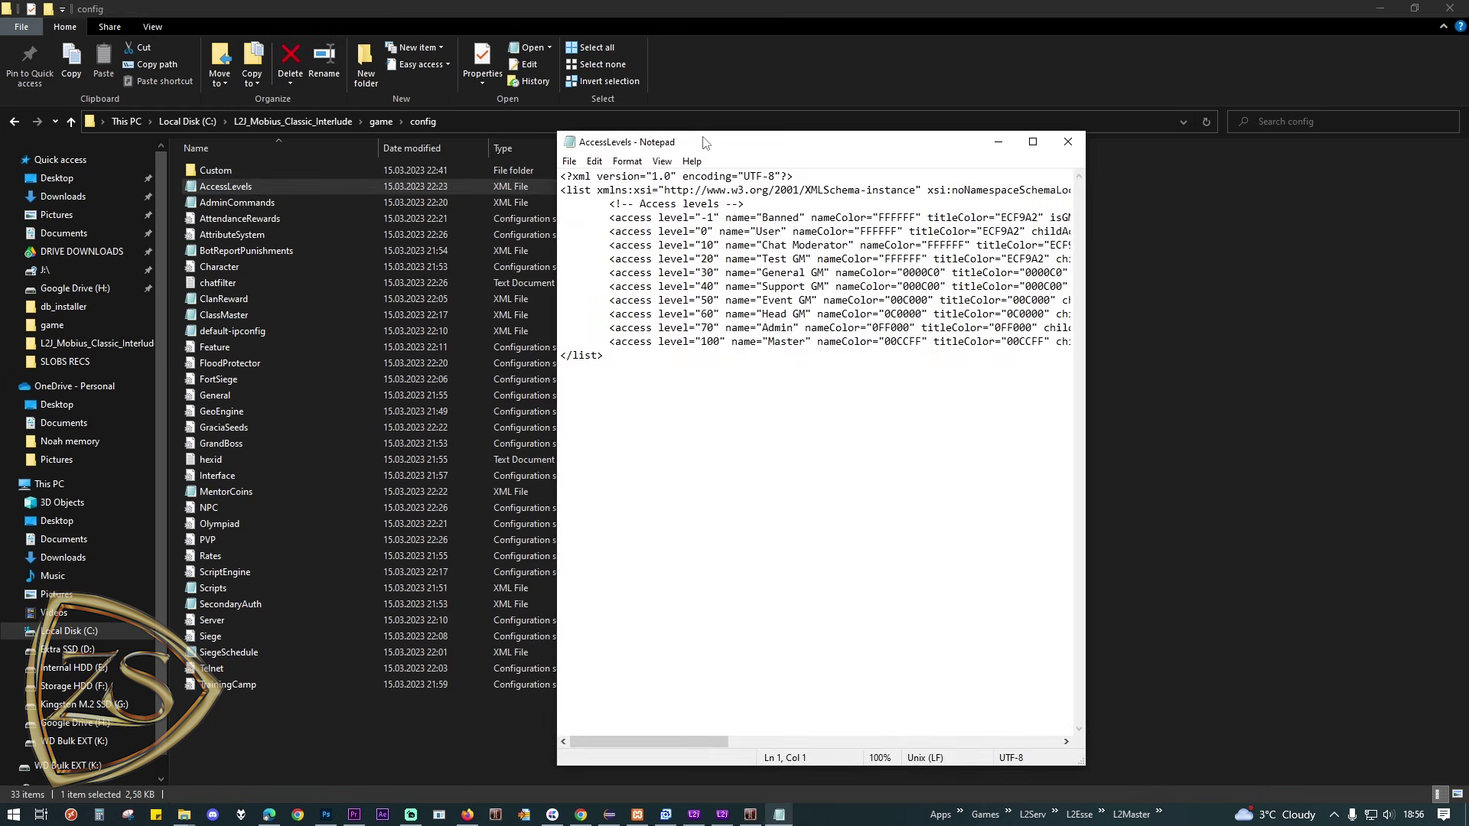
{"action": "double_click", "coordinate": [705, 142]}
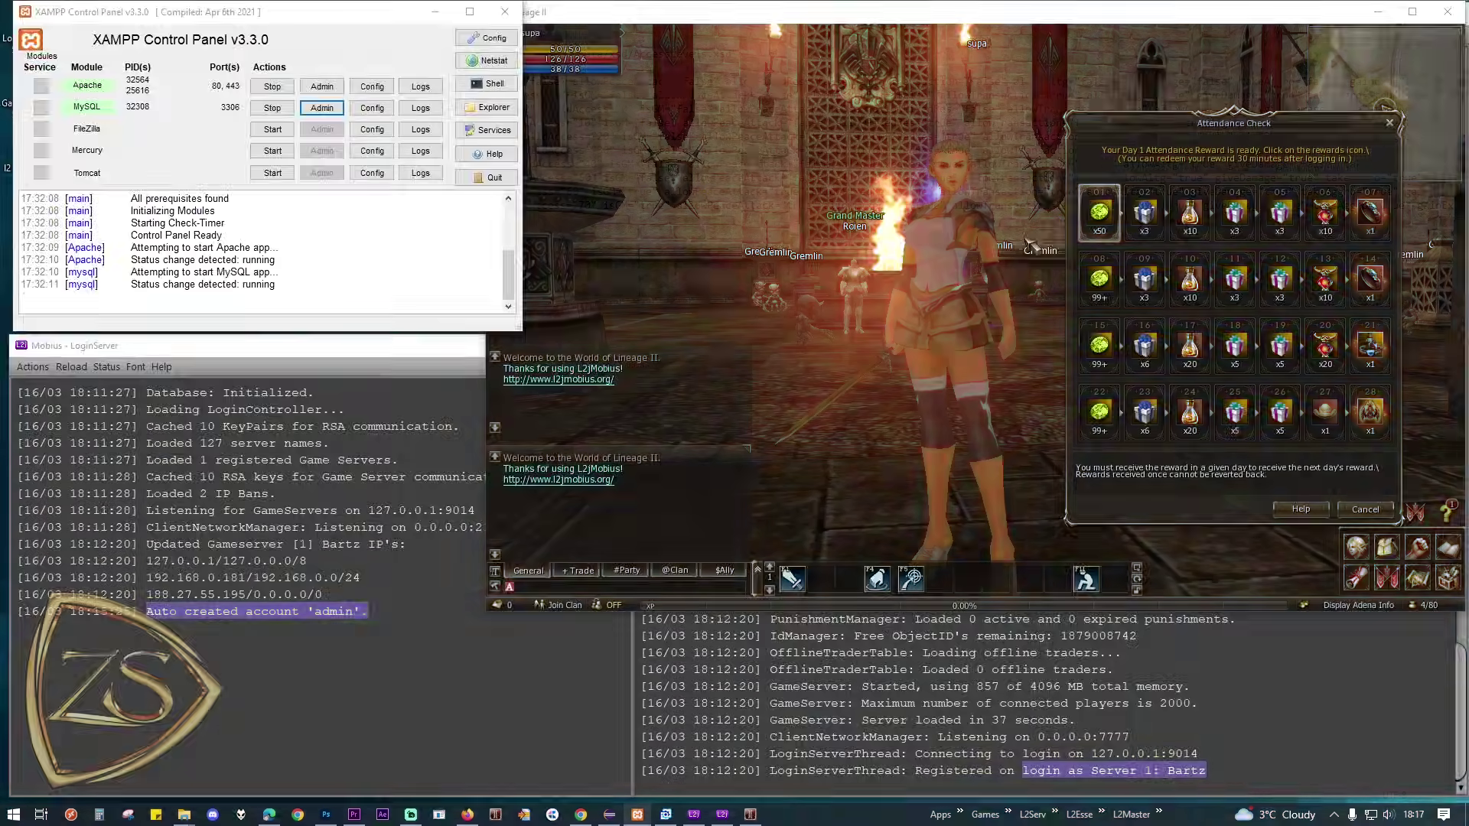
Step: Restart the Lineage II client session back to its login screen
{"action": "key", "text": "alt+x"}
{"action": "left_click", "coordinate": [1386, 500]}
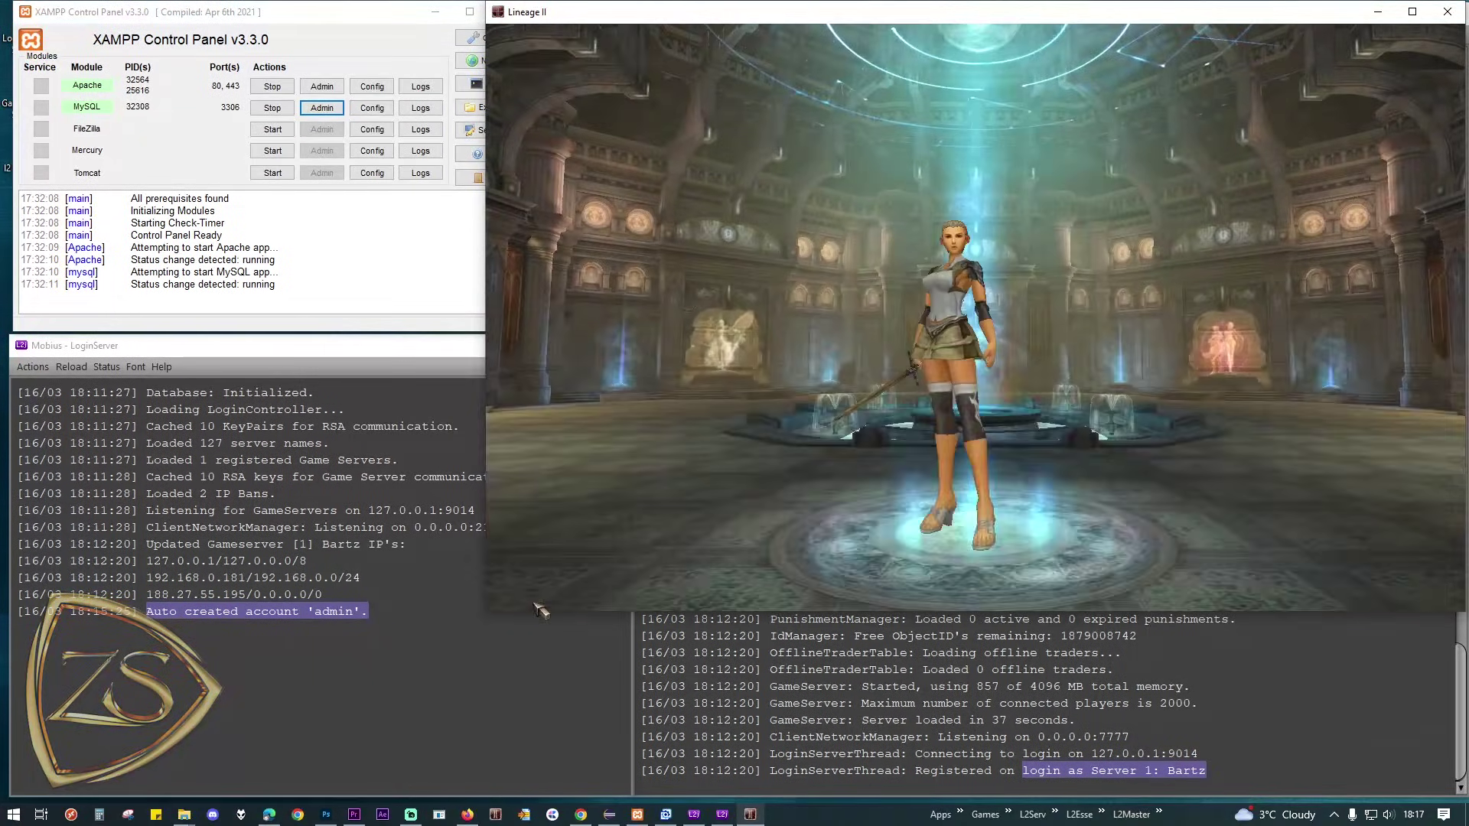
{"action": "left_click", "coordinate": [549, 597]}
Step: Reload access levels from the GameServer console's Reload menu, then log the client into character selection
{"action": "left_click", "coordinate": [789, 656]}
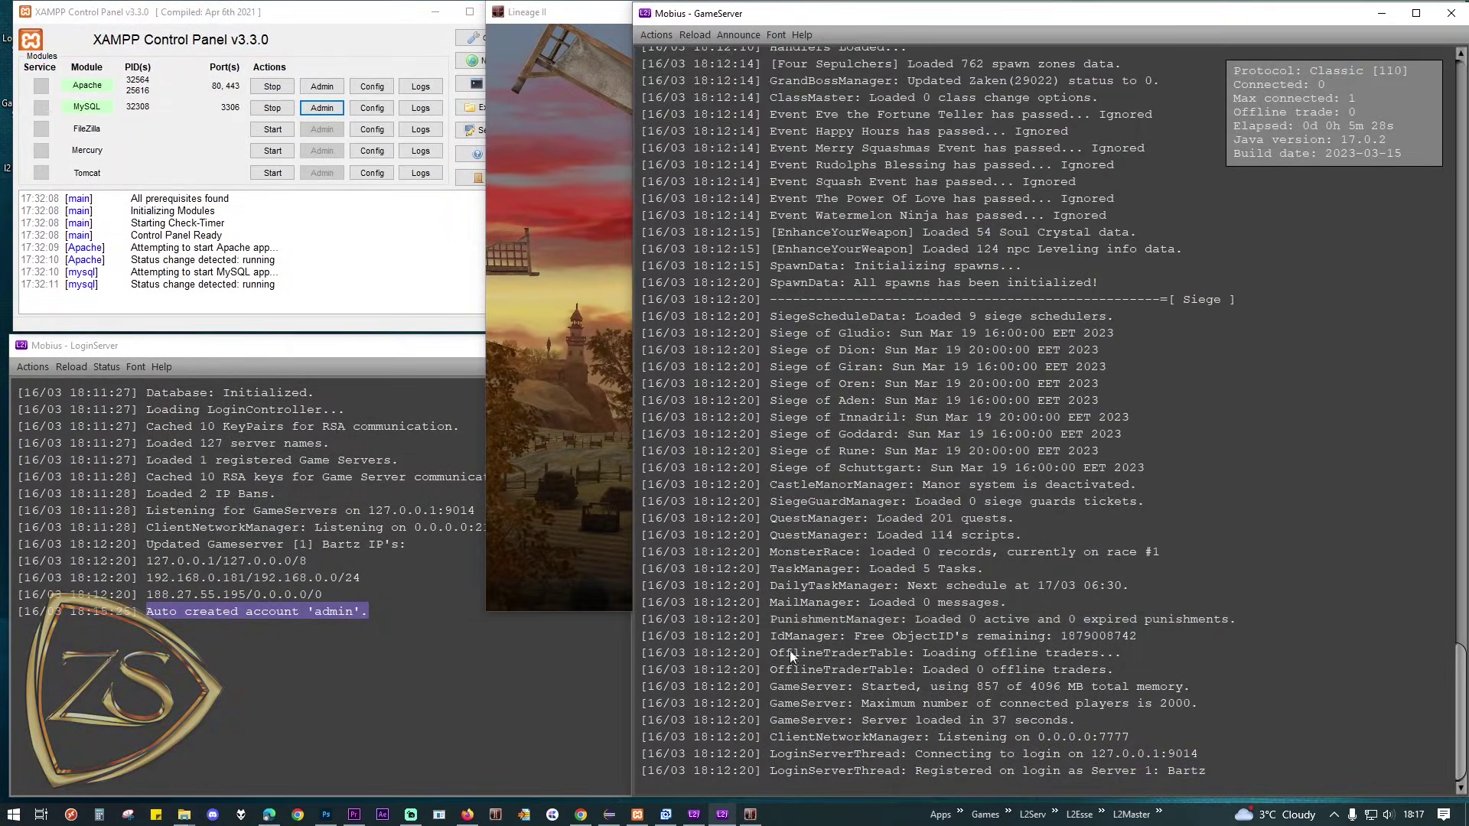
{"action": "left_click", "coordinate": [697, 34]}
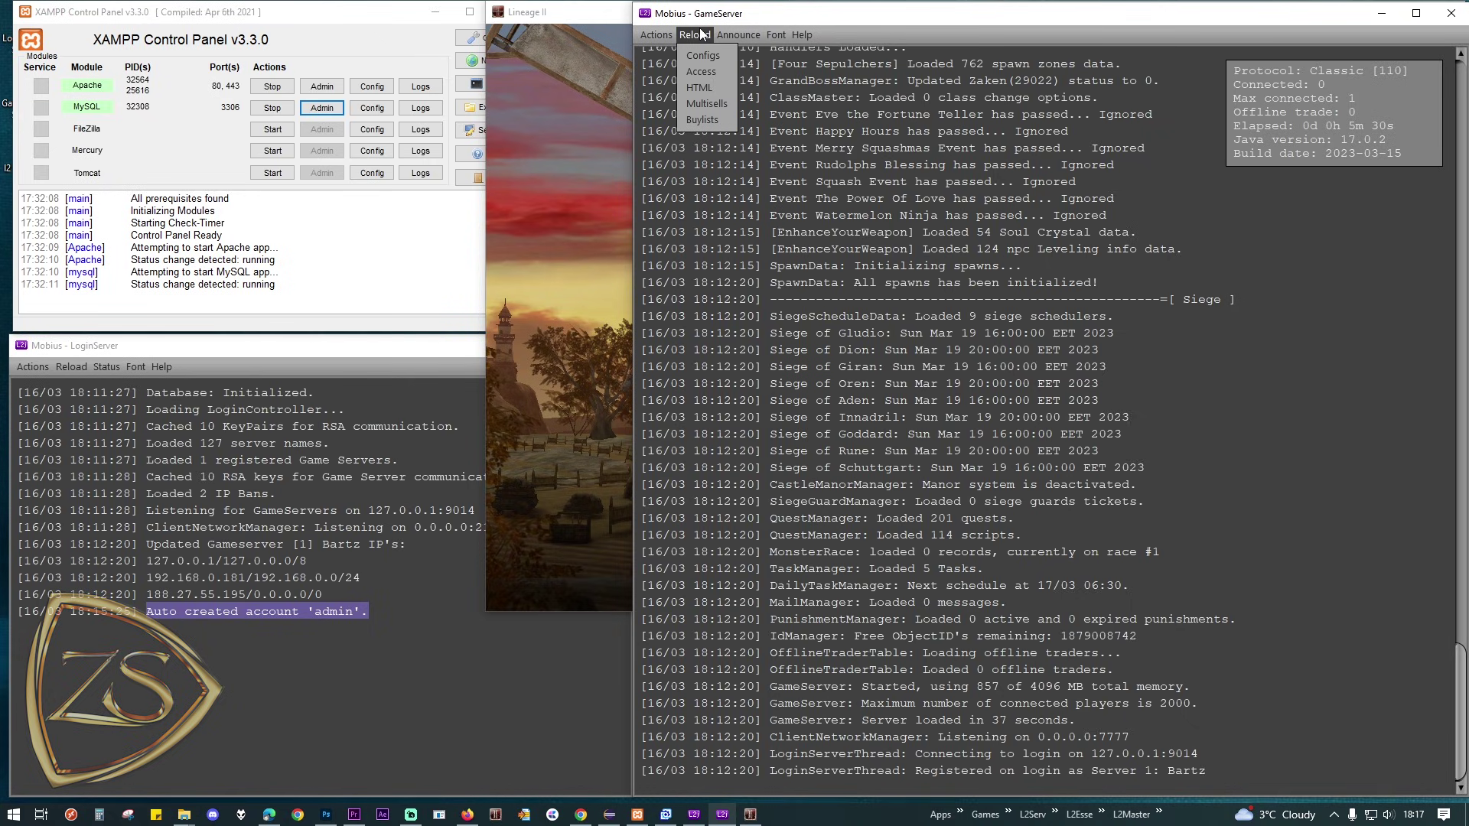
{"action": "left_click", "coordinate": [698, 71]}
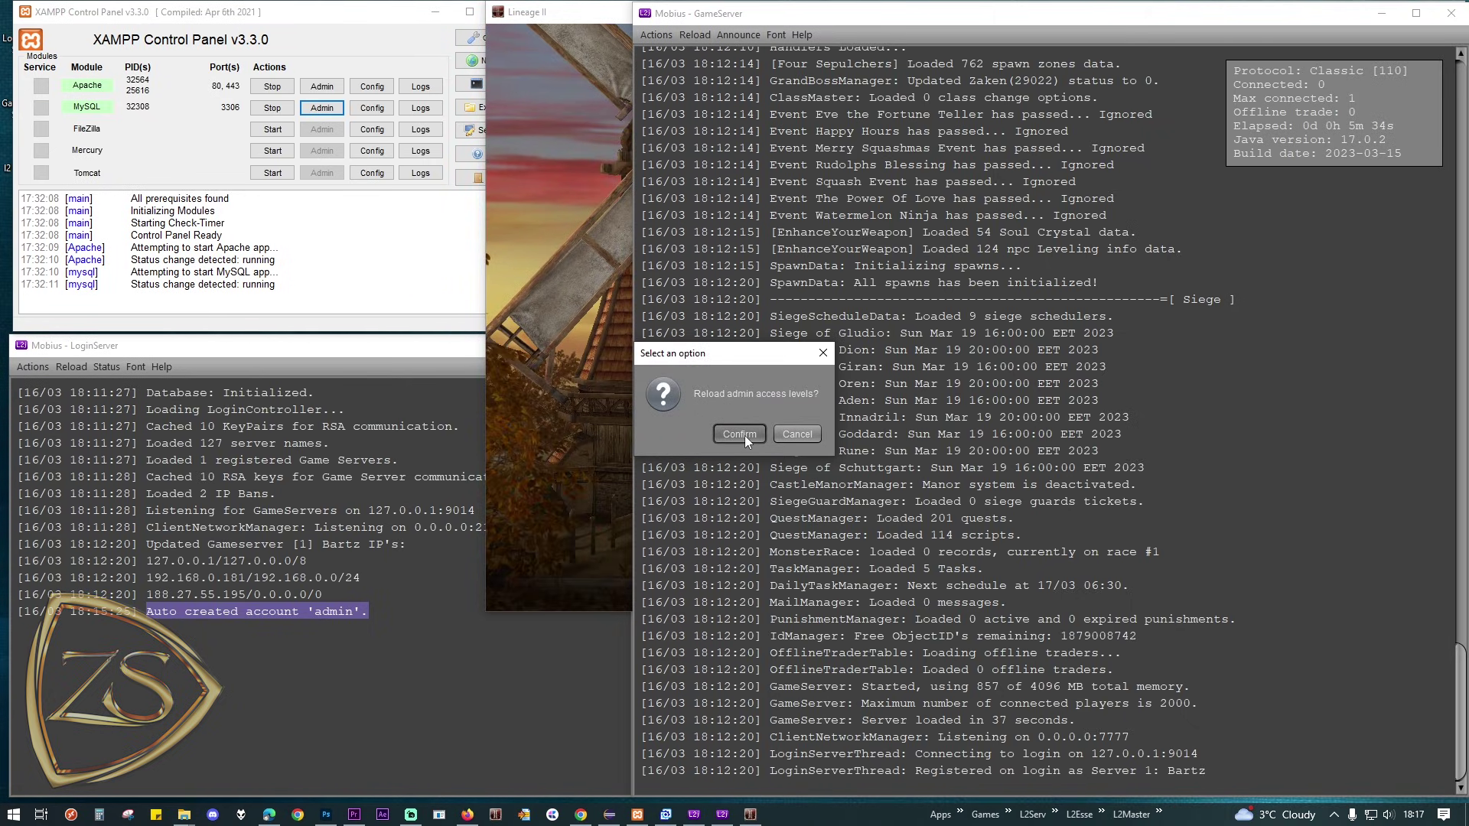
{"action": "left_click", "coordinate": [745, 435]}
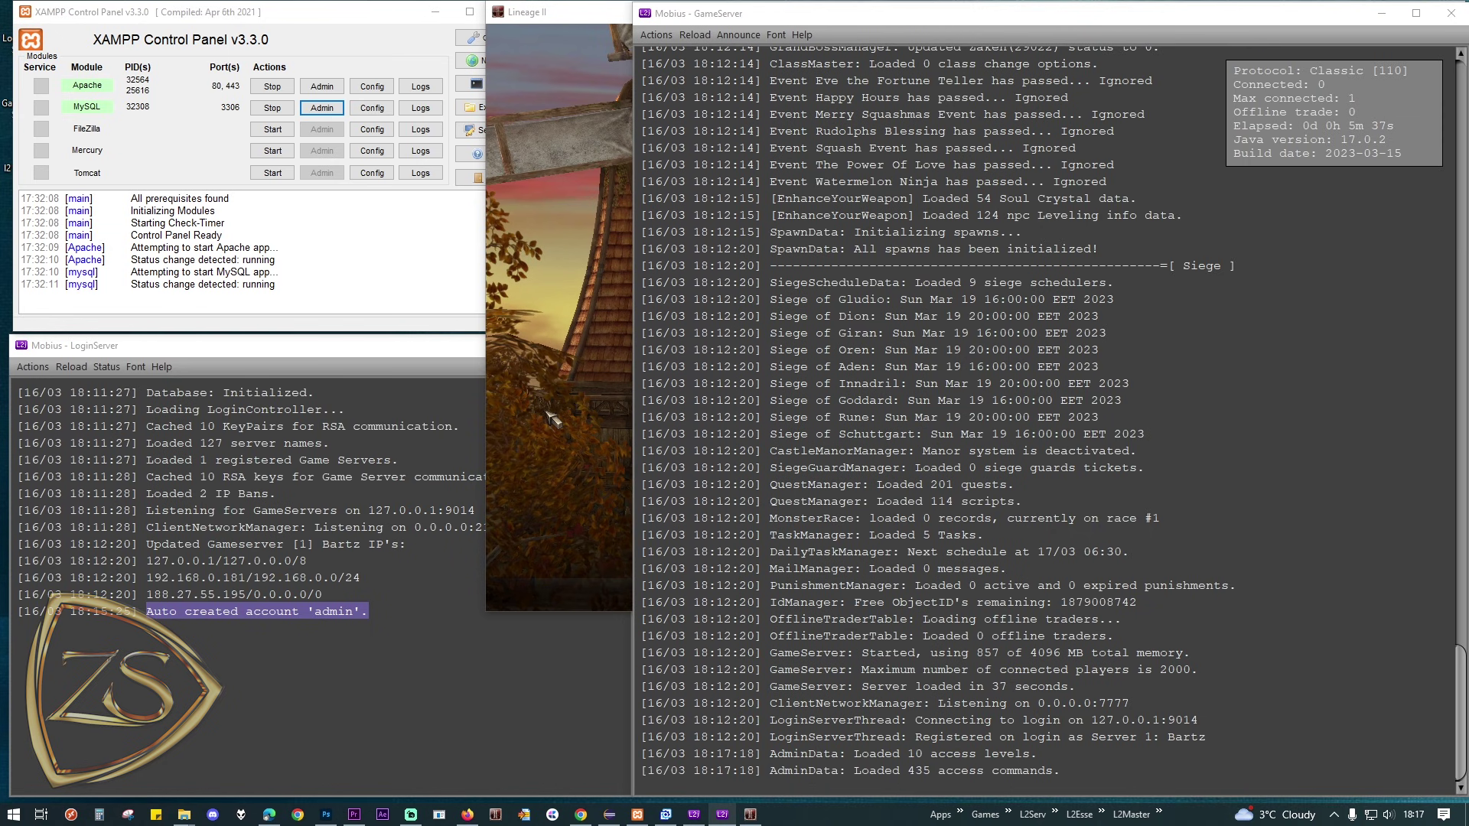
{"action": "left_click", "coordinate": [550, 419]}
{"action": "key", "text": "Return"}
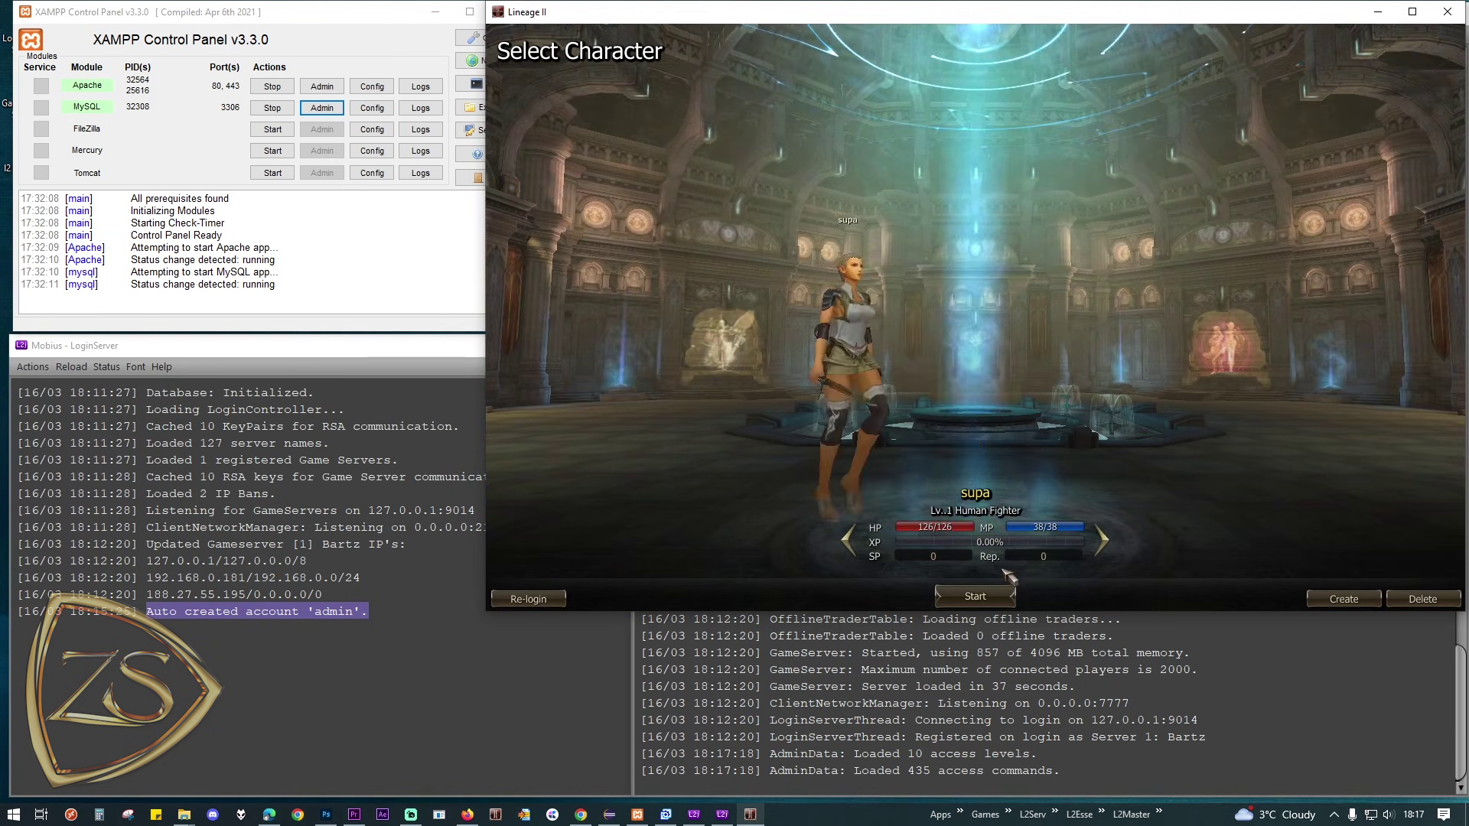
Step: Enter the world, open the admin menu with //admin, move it up, and add a new macro
{"action": "key", "text": "Return"}
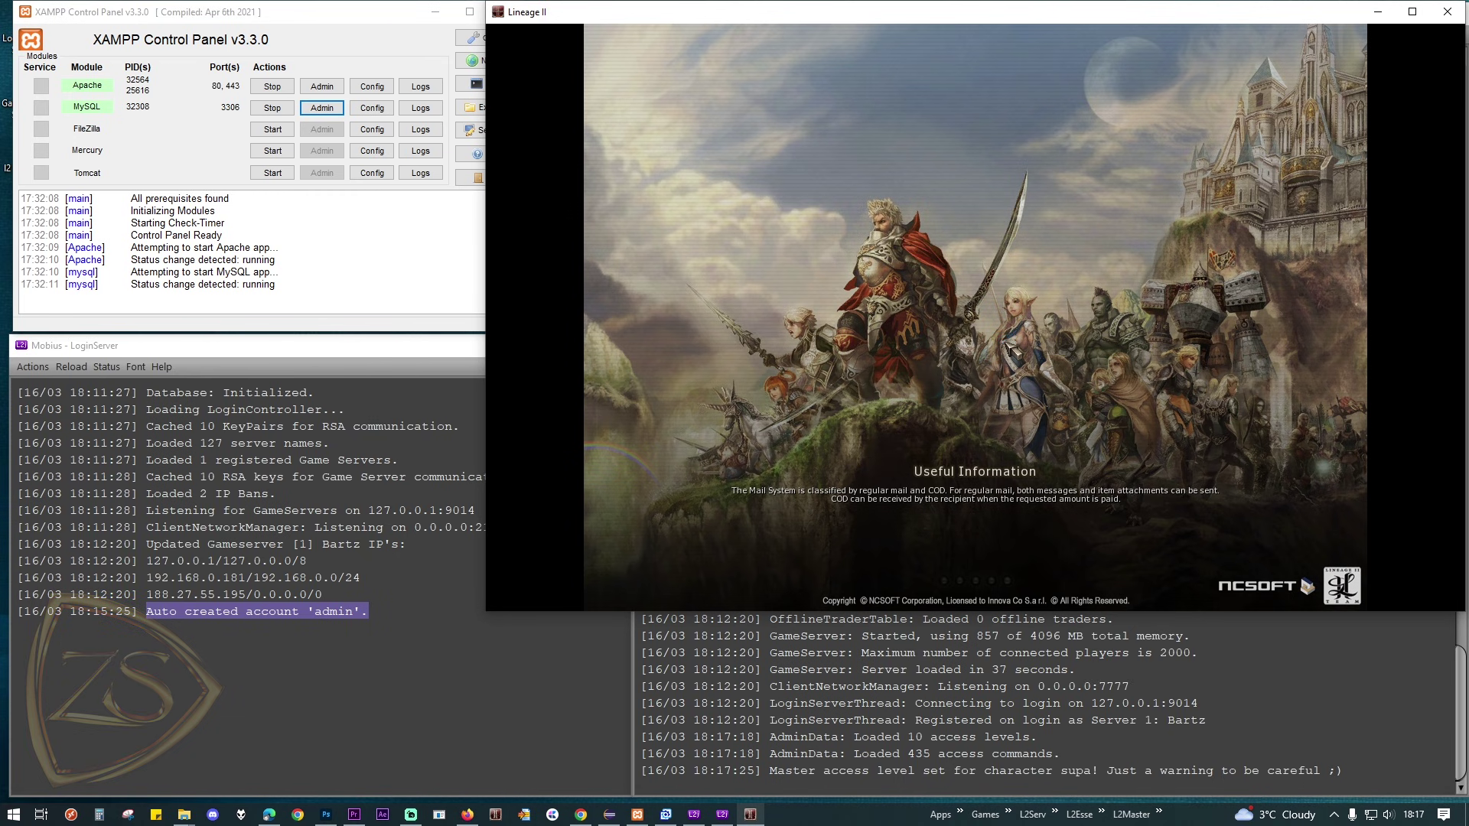
{"action": "type", "text": "//"}
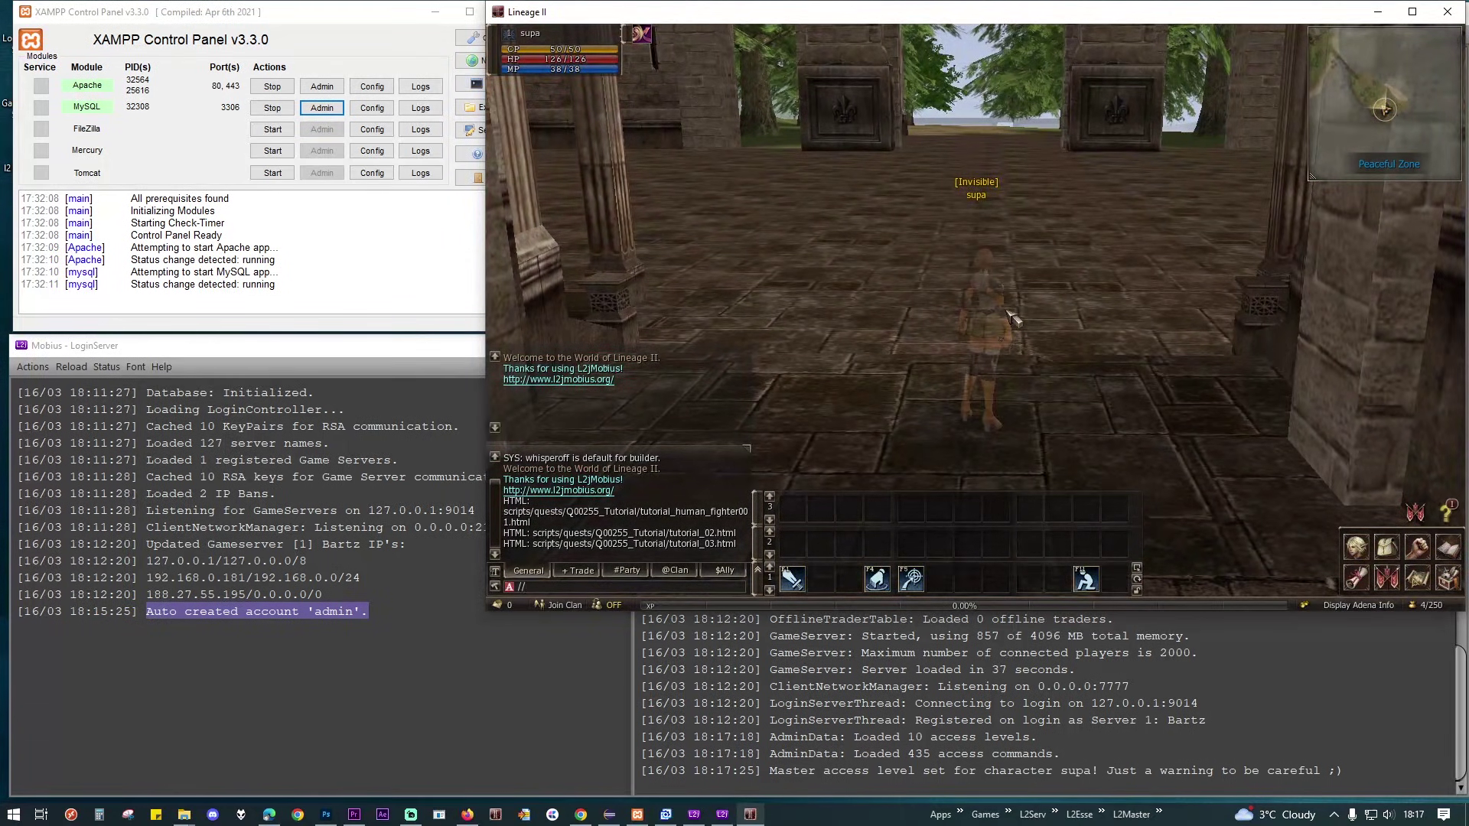
{"action": "type", "text": "admin"}
{"action": "key", "text": "Return"}
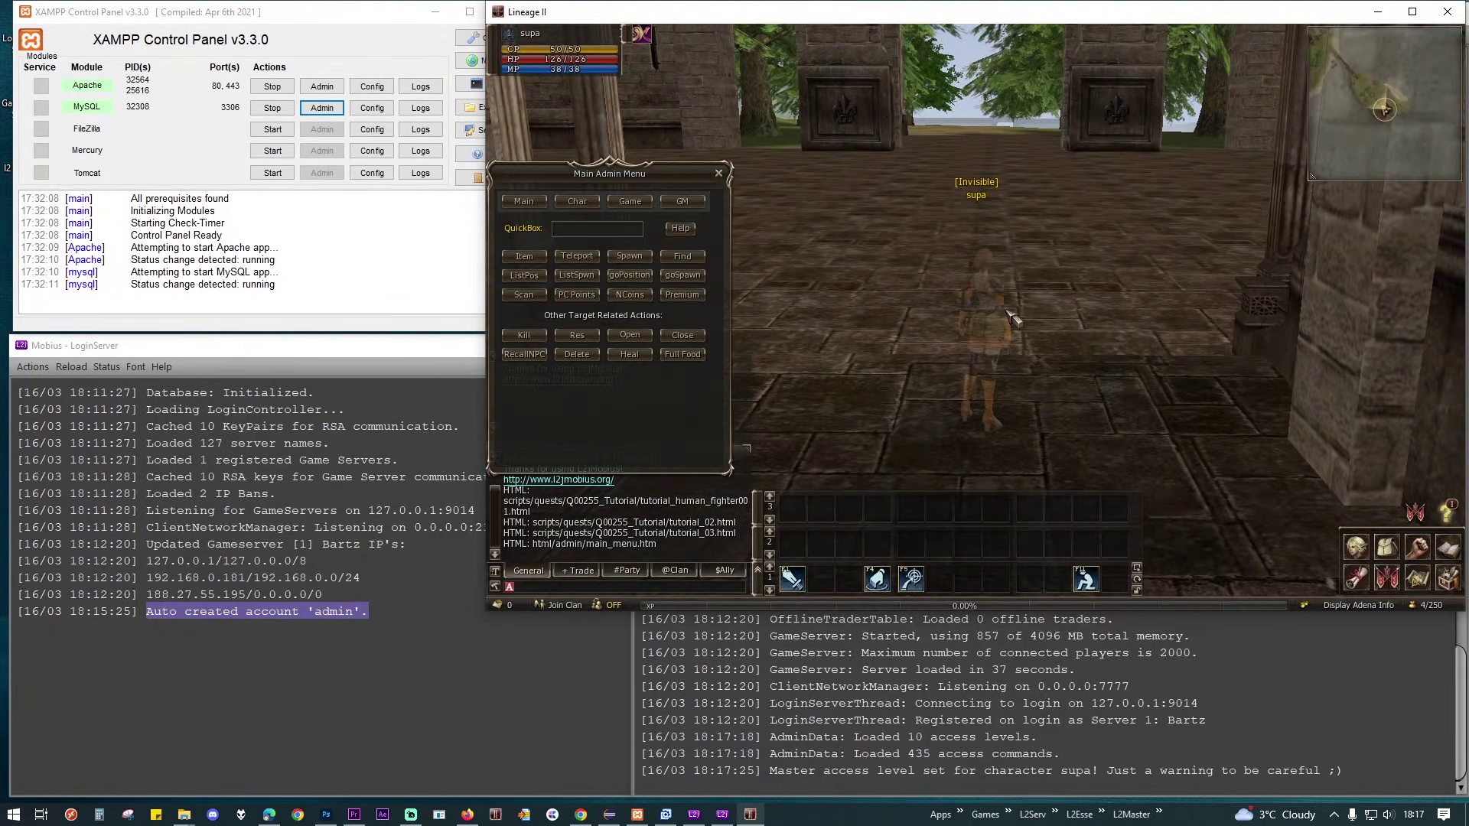
{"action": "left_click_drag", "start_coordinate": [608, 178], "coordinate": [615, 137]}
{"action": "key", "text": "alt+r"}
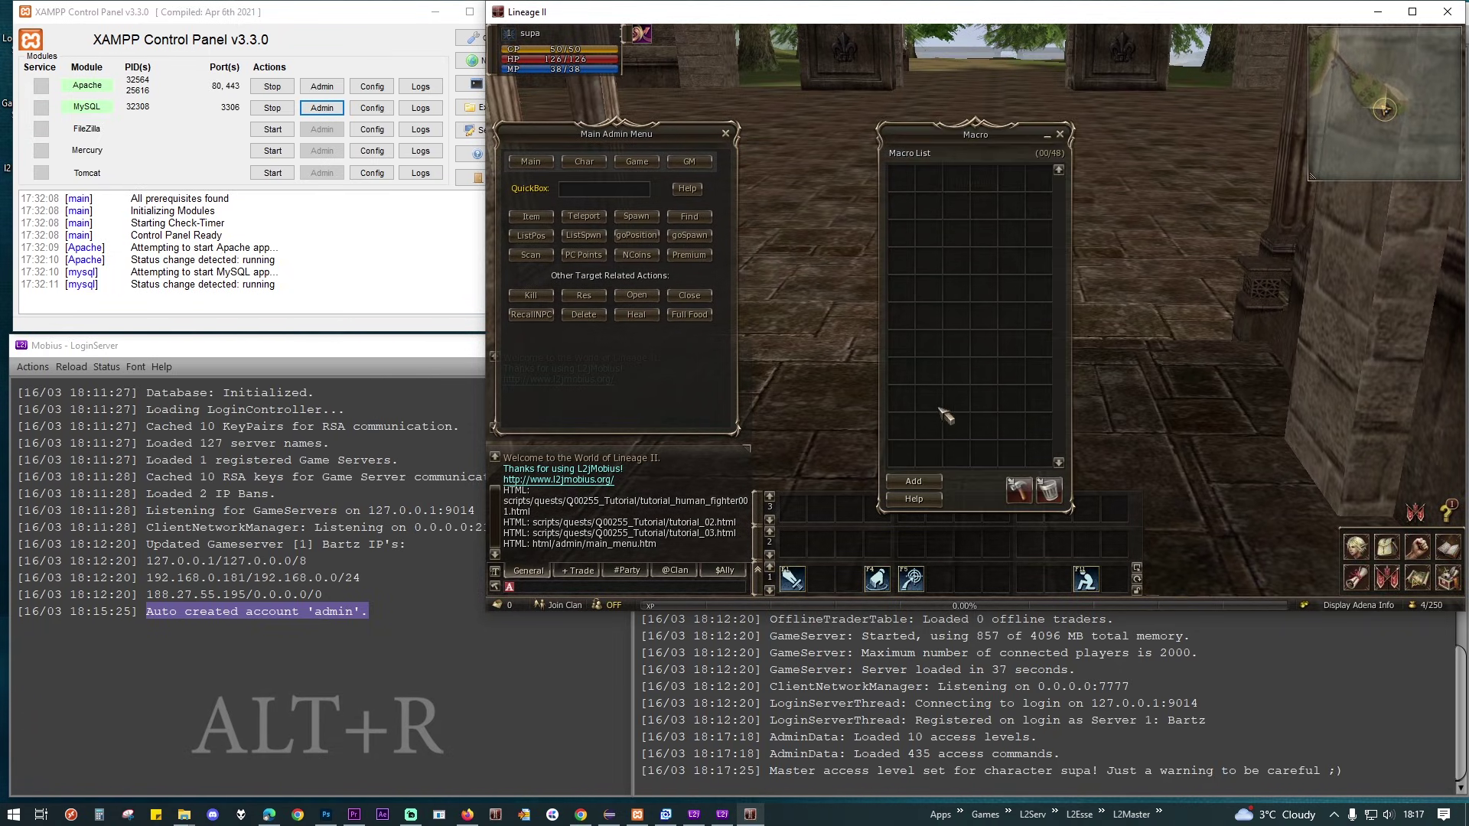
{"action": "left_click", "coordinate": [914, 481]}
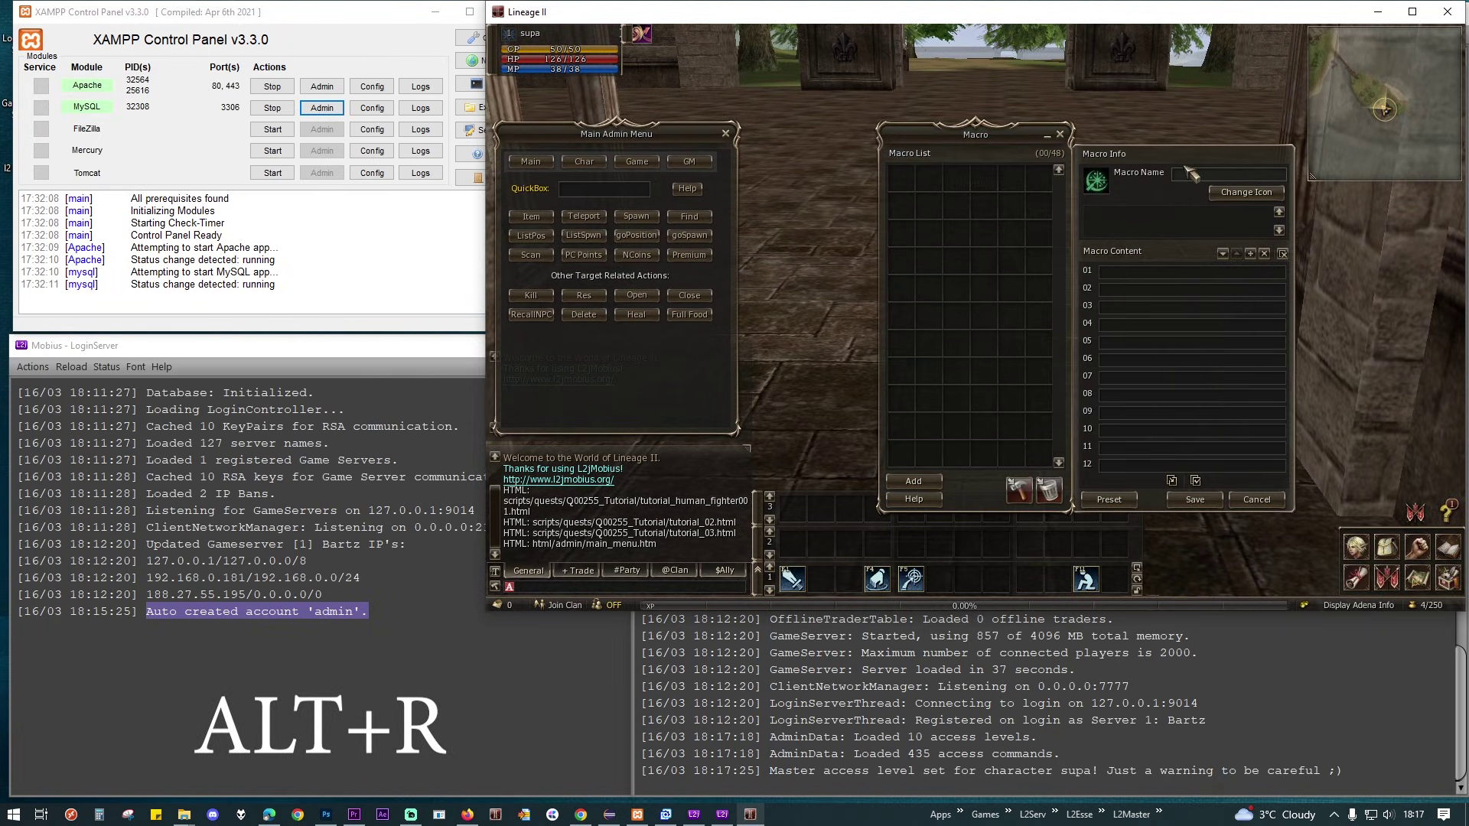